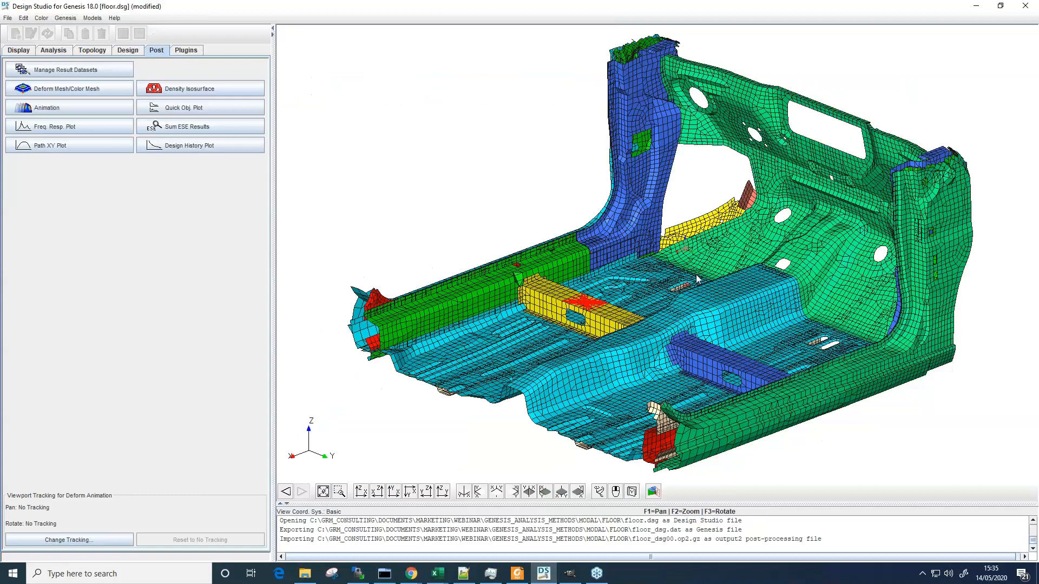
Close the floor.dsg model to clear the workspace
{"action": "left_click", "coordinate": [7, 18]}
{"action": "left_click", "coordinate": [21, 42]}
{"action": "left_click", "coordinate": [480, 305]}
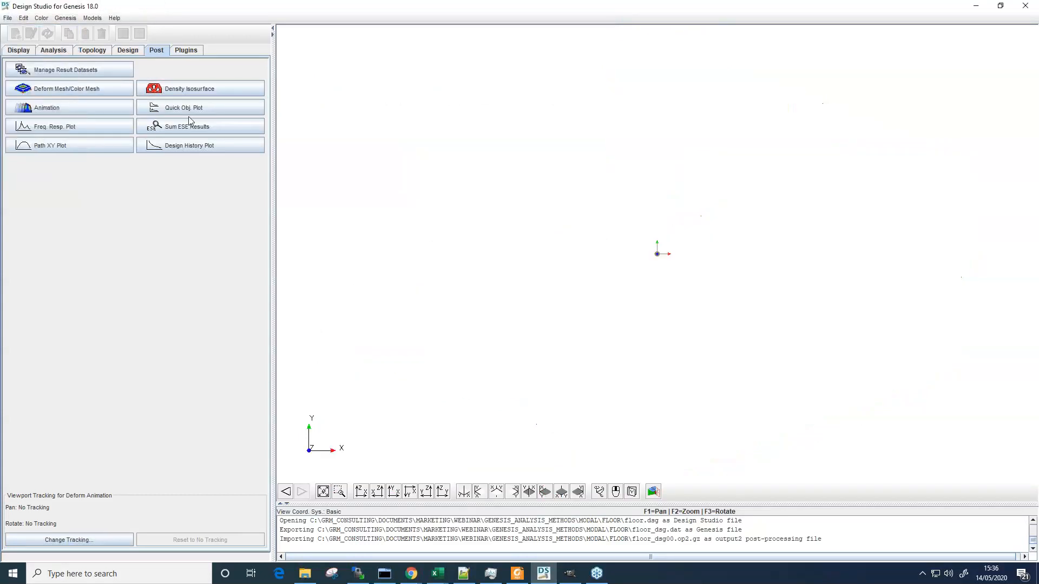
Open the model file floor-fr.dsg from the FREQ_RESP folder
{"action": "left_click", "coordinate": [7, 18]}
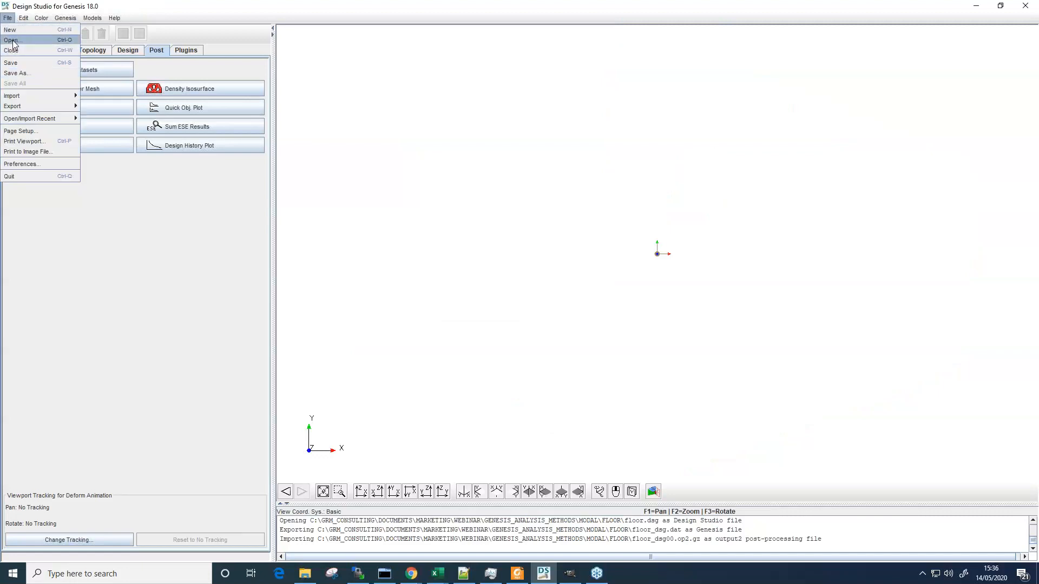
{"action": "left_click", "coordinate": [22, 39]}
{"action": "left_click", "coordinate": [582, 204]}
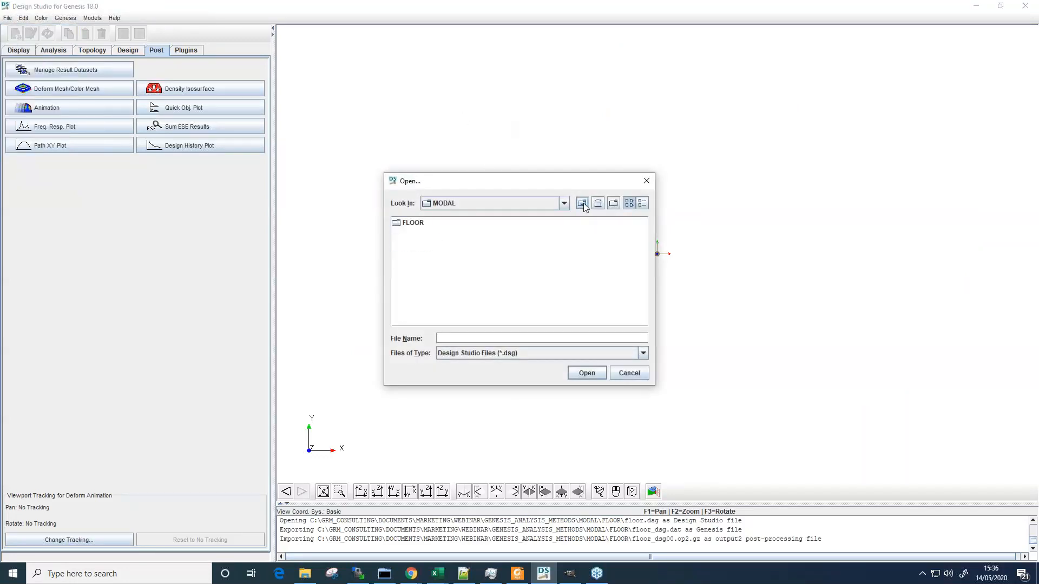
{"action": "left_click", "coordinate": [582, 203]}
{"action": "double_click", "coordinate": [421, 234]}
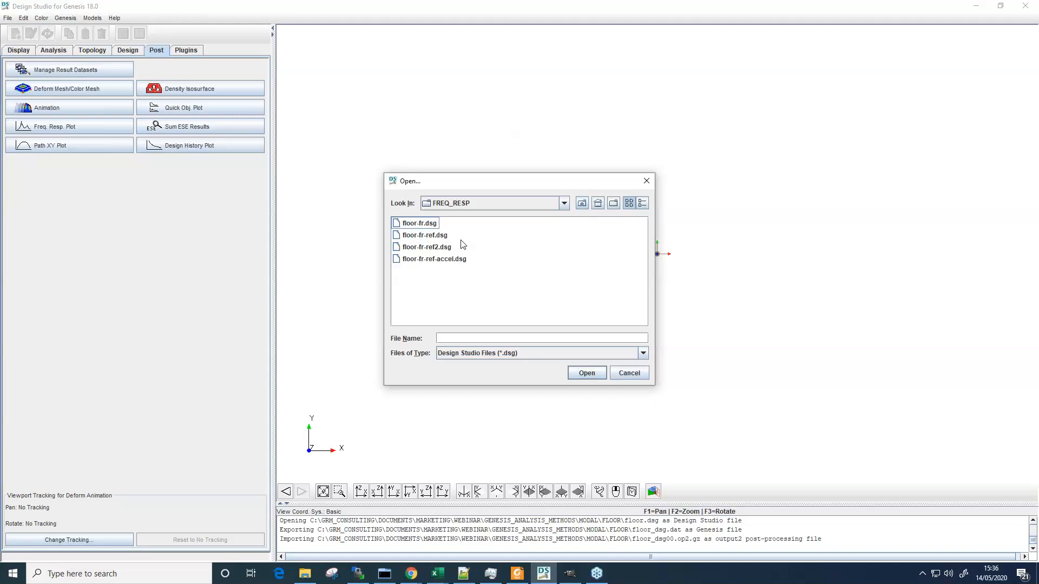
{"action": "double_click", "coordinate": [420, 223]}
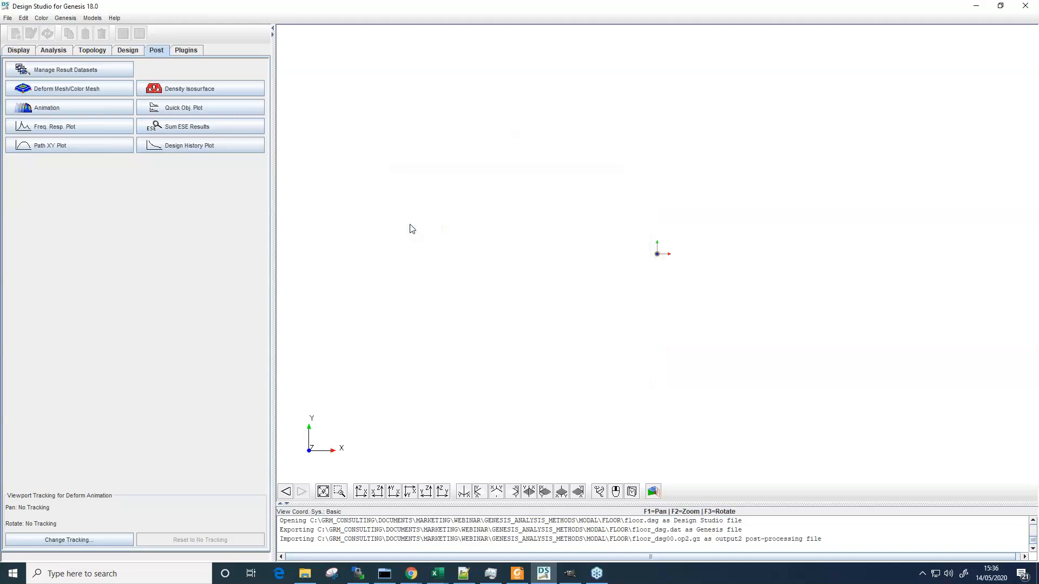
Examine the floor model from below and above, including the red rigid elements on the underside rail and on the crossmember
{"action": "middle_click_drag", "start_coordinate": [624, 239], "coordinate": [621, 230]}
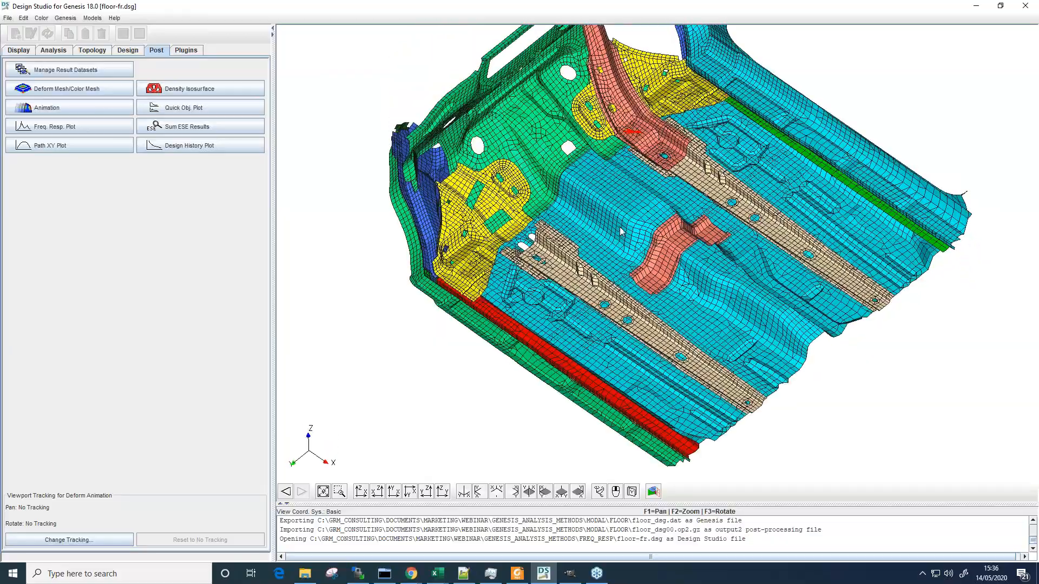
{"action": "scroll", "coordinate": [654, 204], "scroll_direction": "up", "scroll_amount": 5}
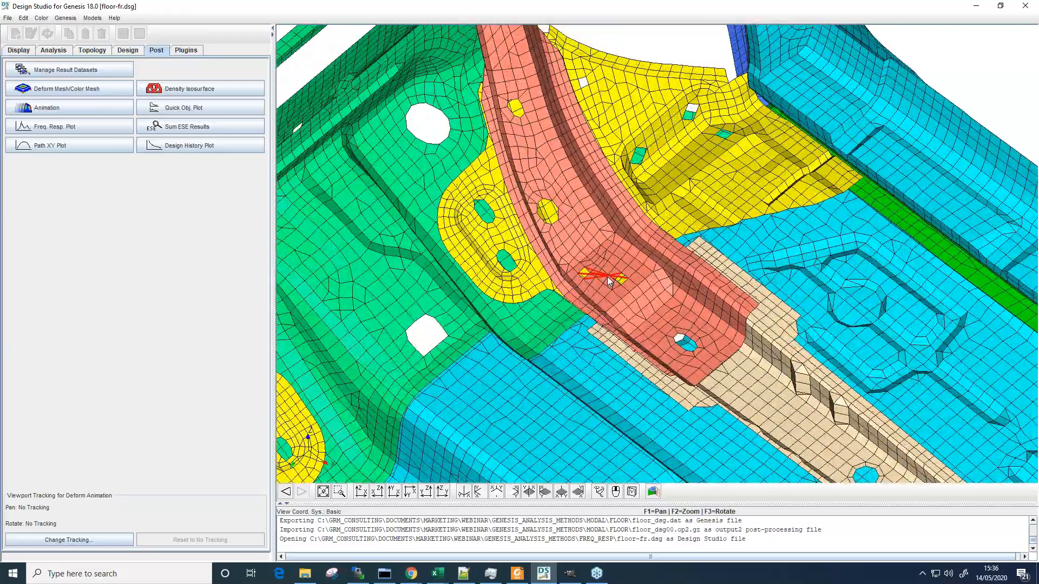
{"action": "scroll", "coordinate": [607, 277], "scroll_direction": "down", "scroll_amount": 1}
{"action": "scroll", "coordinate": [608, 277], "scroll_direction": "down", "scroll_amount": 5}
{"action": "middle_click_drag", "start_coordinate": [608, 278], "coordinate": [606, 291]}
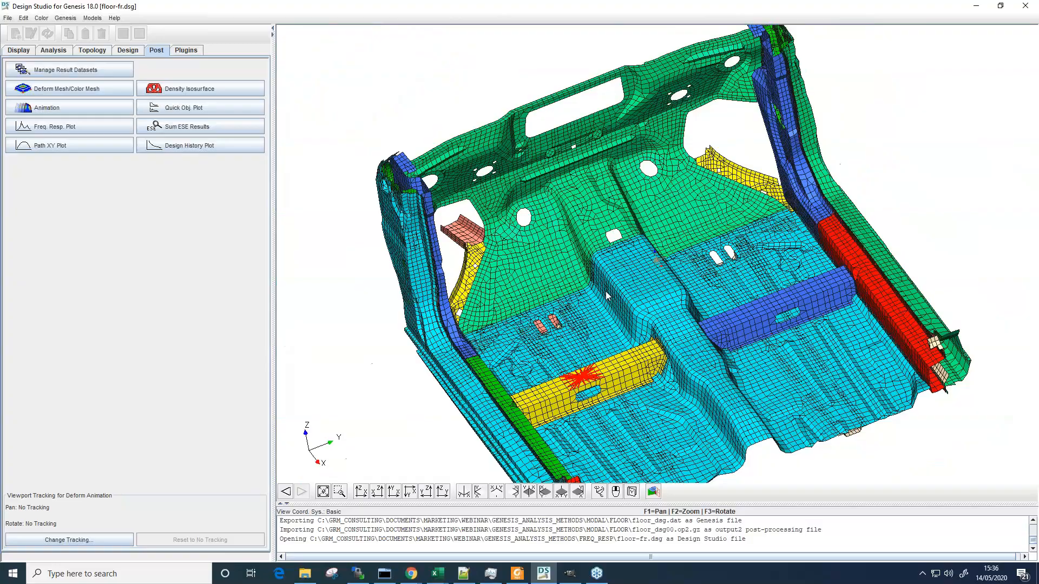
{"action": "scroll", "coordinate": [605, 291], "scroll_direction": "down", "scroll_amount": 1}
{"action": "middle_click_drag", "start_coordinate": [764, 291], "coordinate": [757, 290]}
{"action": "scroll", "coordinate": [758, 291], "scroll_direction": "up", "scroll_amount": 1}
Check the Normal Modes loadcase in the analysis data and switch the listing to Frequency Response Data
{"action": "left_click", "coordinate": [54, 50]}
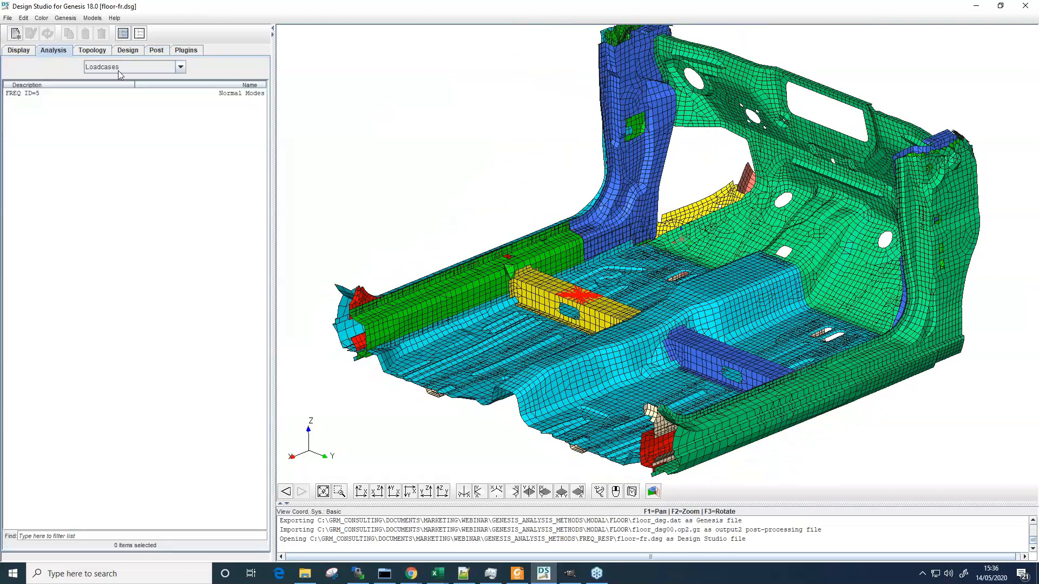
{"action": "left_click", "coordinate": [50, 95]}
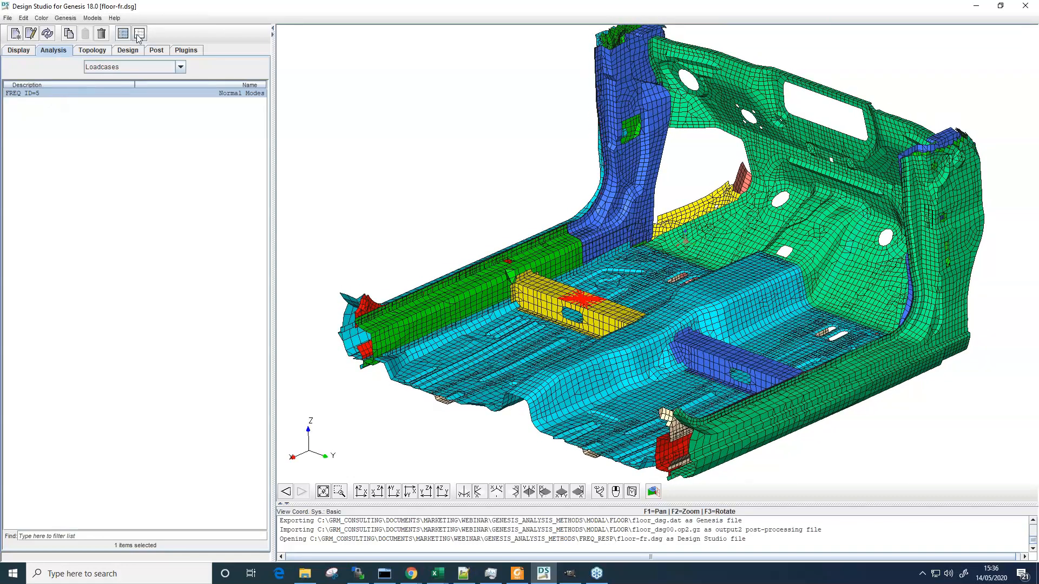
{"action": "left_click", "coordinate": [141, 67]}
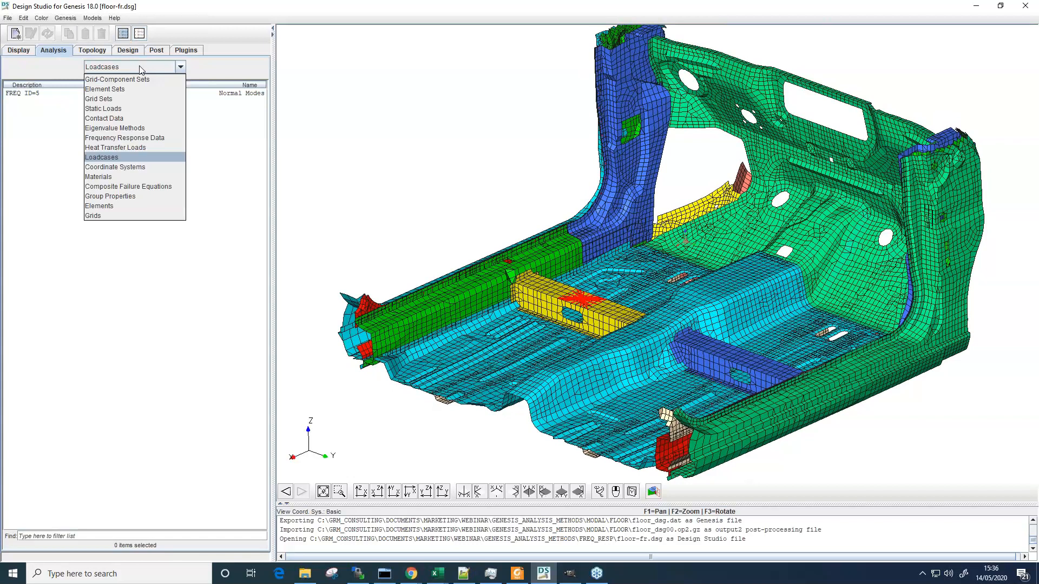
{"action": "left_click", "coordinate": [98, 138]}
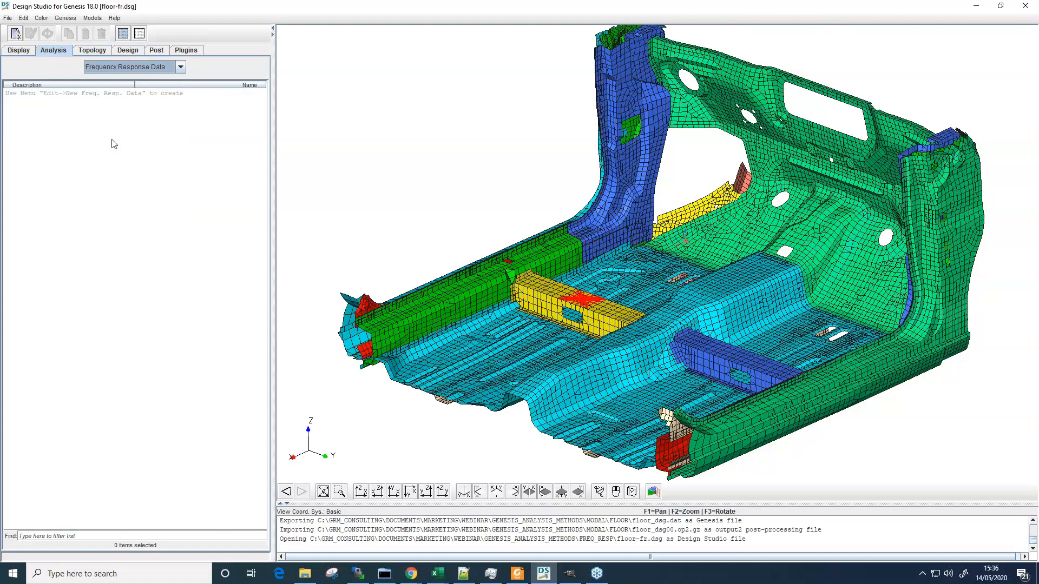
Start a new frequency response Amplitude Set (DAREA) named 1kN Force and go to its entries
{"action": "left_click", "coordinate": [15, 35]}
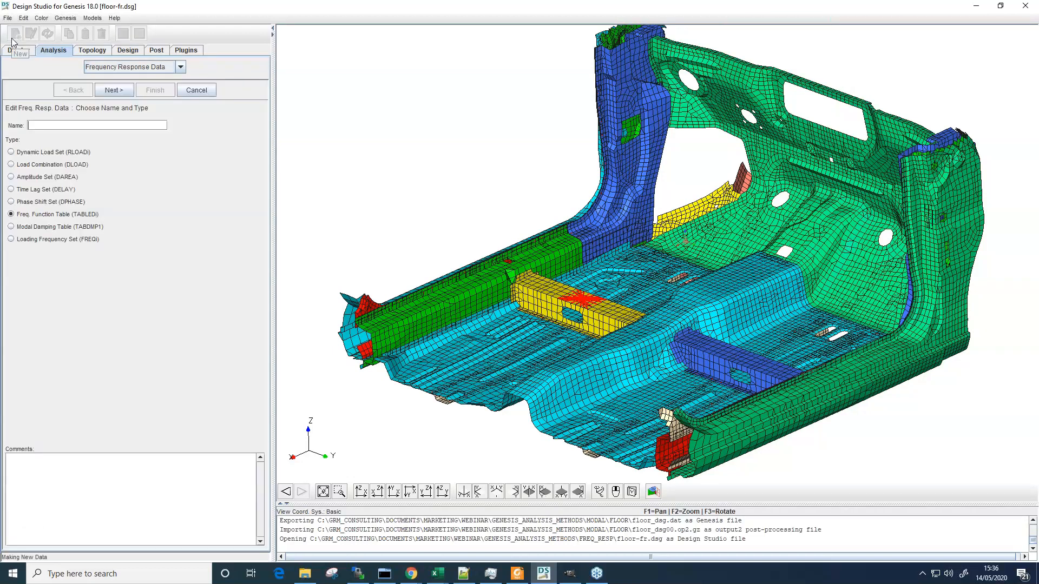
{"action": "left_click", "coordinate": [38, 178]}
{"action": "left_click", "coordinate": [53, 126]}
{"action": "left_click", "coordinate": [114, 90]}
Pick the centre grid of the rigid element on the underside rail and enter its ID 172120 as the amplitude entry's grid
{"action": "mouse_move", "coordinate": [803, 210]}
{"action": "middle_mouse_down"}
{"action": "mouse_move", "coordinate": [777, 220]}
{"action": "mouse_move", "coordinate": [795, 203]}
{"action": "middle_mouse_up"}
{"action": "scroll", "coordinate": [796, 205], "scroll_direction": "up", "scroll_amount": 7}
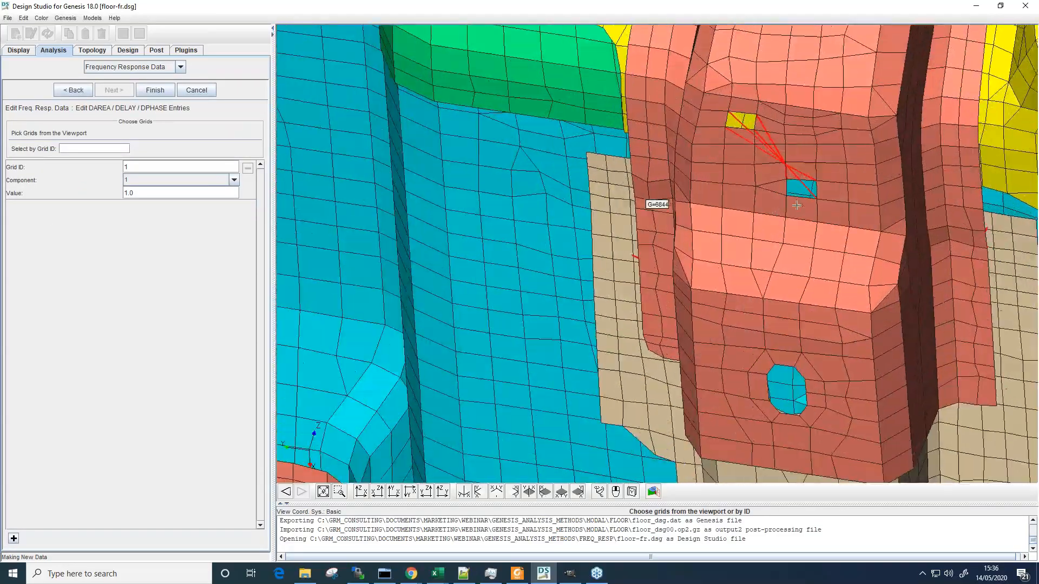
{"action": "scroll", "coordinate": [796, 205], "scroll_direction": "up", "scroll_amount": 4}
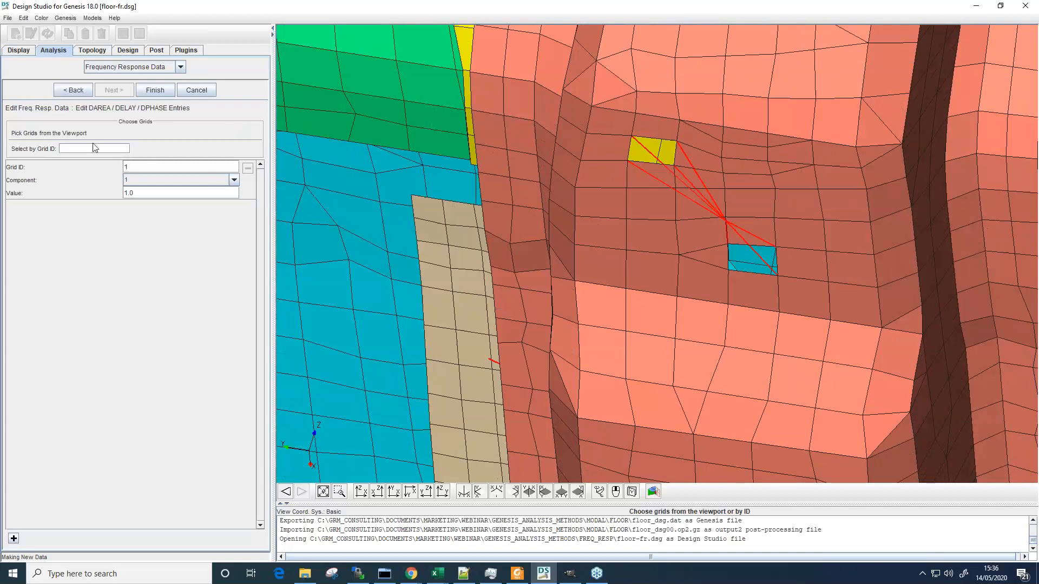
{"action": "scroll", "coordinate": [726, 224], "scroll_direction": "up", "scroll_amount": 3}
{"action": "scroll", "coordinate": [726, 223], "scroll_direction": "up", "scroll_amount": 2}
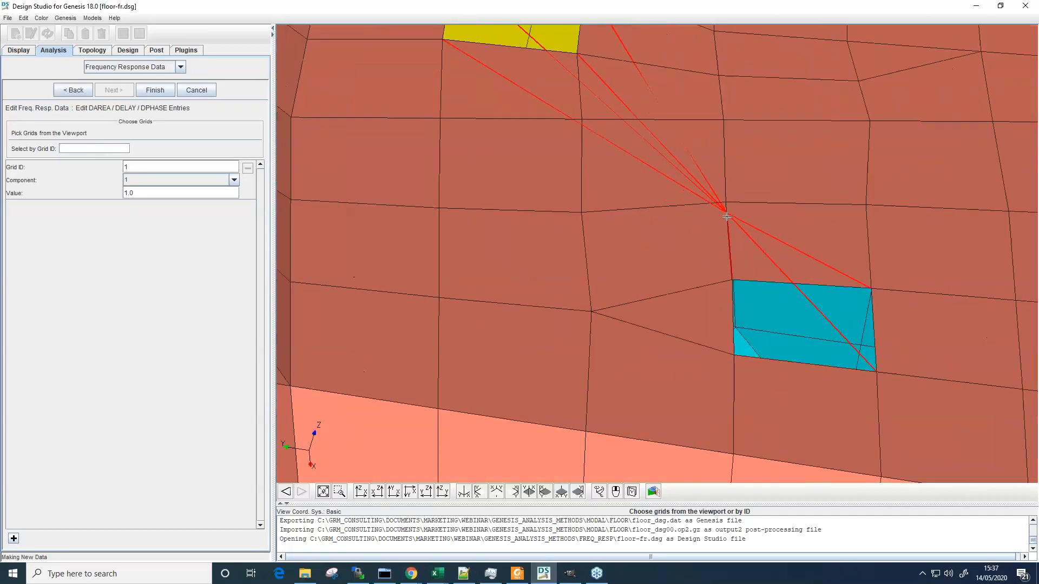
{"action": "left_click", "coordinate": [728, 216]}
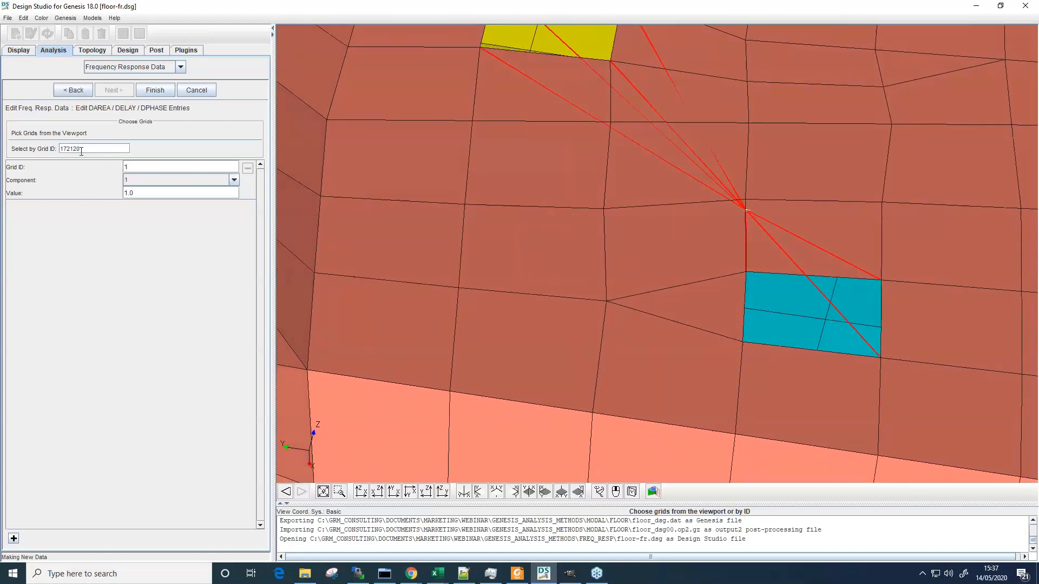
{"action": "left_click_drag", "start_coordinate": [85, 150], "coordinate": [48, 152]}
{"action": "key", "text": "ctrl+c"}
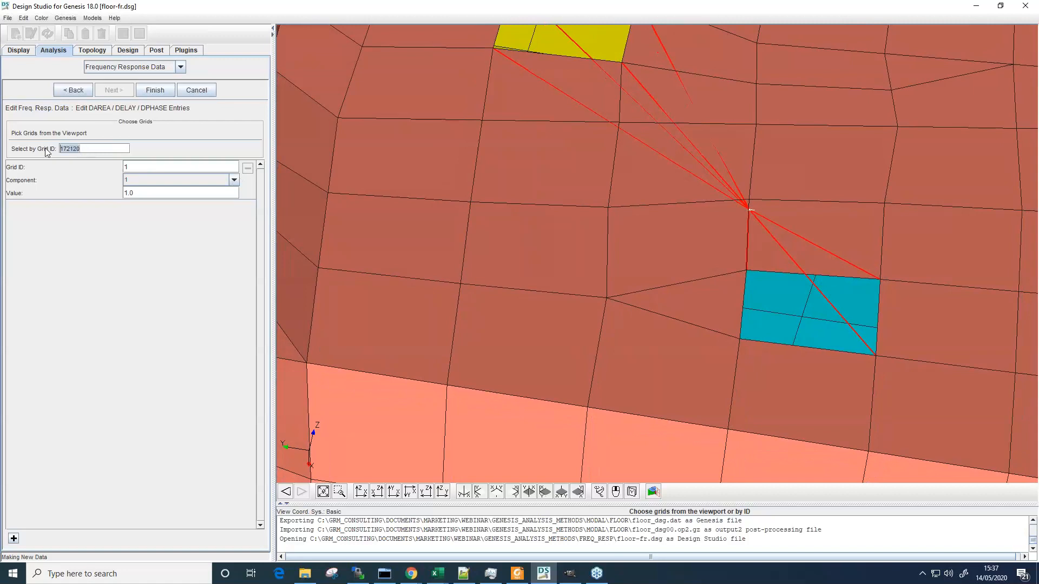
{"action": "double_click", "coordinate": [137, 168]}
{"action": "key", "text": "ctrl+v"}
Set the amplitude entry to component 3 with value 1000.0, finish the set, and display its force in the model
{"action": "left_click", "coordinate": [143, 181]}
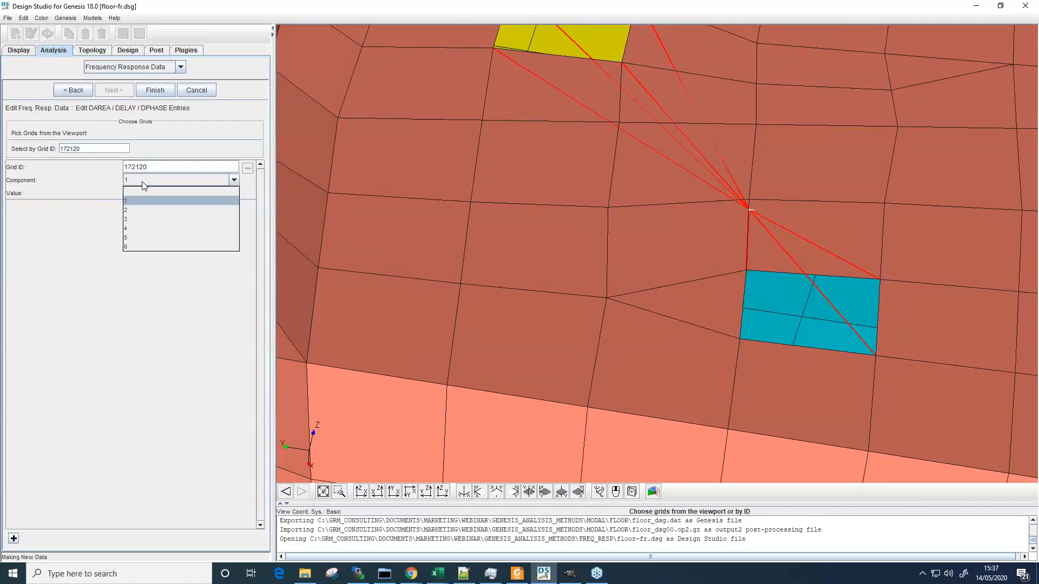
{"action": "left_click", "coordinate": [130, 220]}
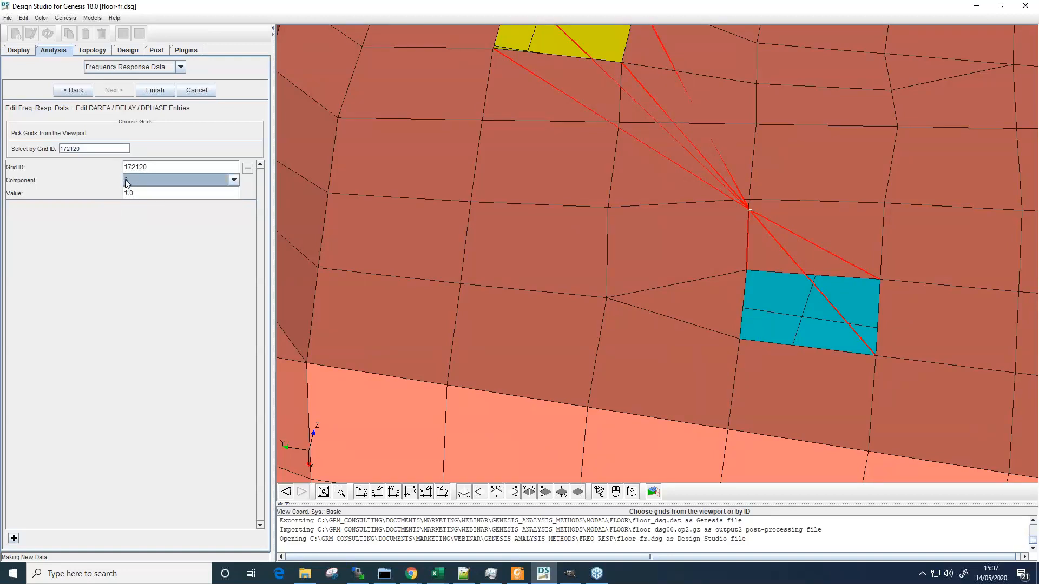
{"action": "key", "text": "Tab"}
{"action": "type", "text": "1000.0"}
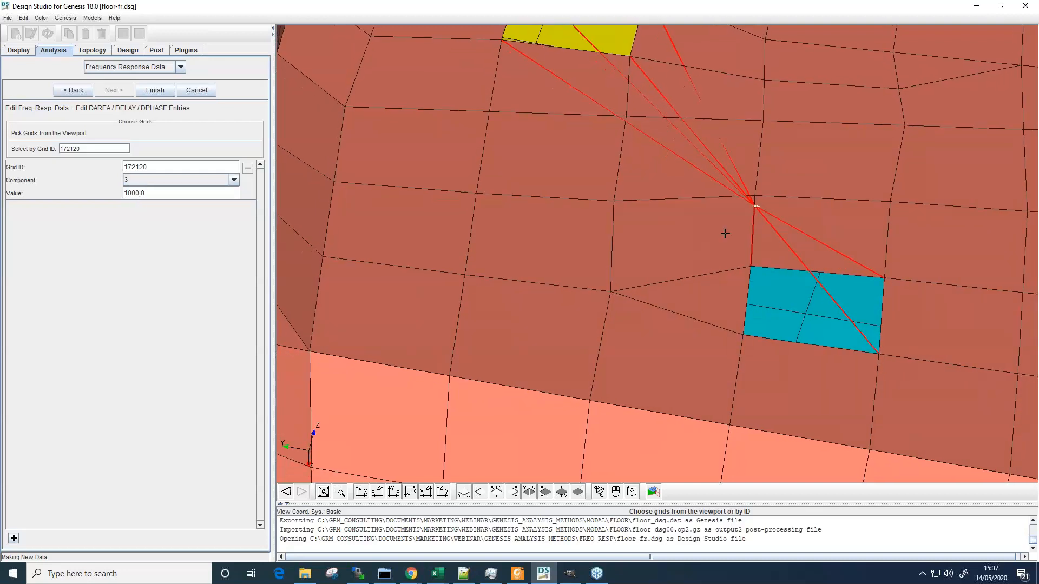
{"action": "scroll", "coordinate": [725, 232], "scroll_direction": "down", "scroll_amount": 2}
{"action": "left_click", "coordinate": [155, 90]}
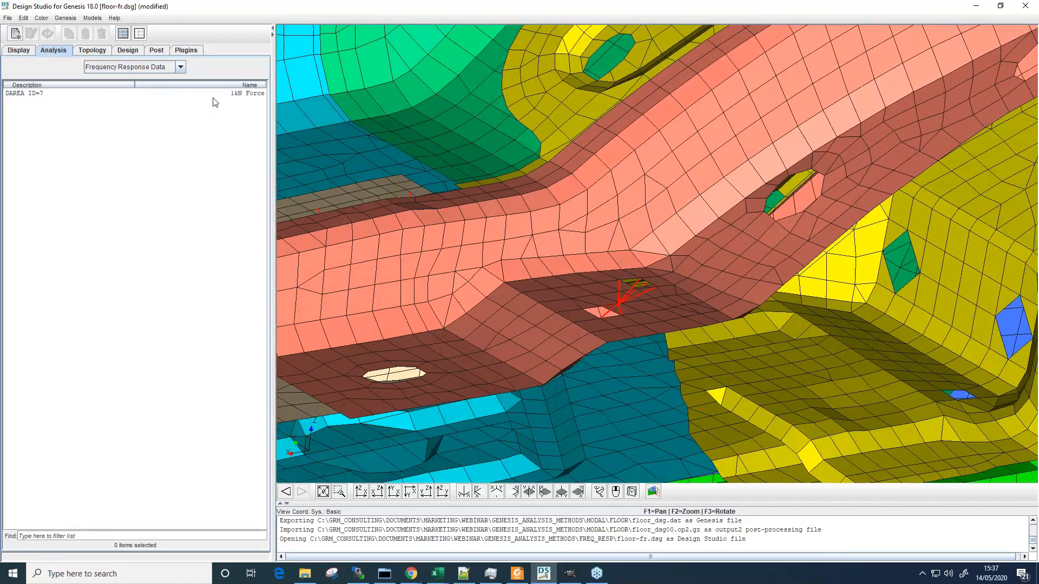
{"action": "left_click", "coordinate": [210, 95]}
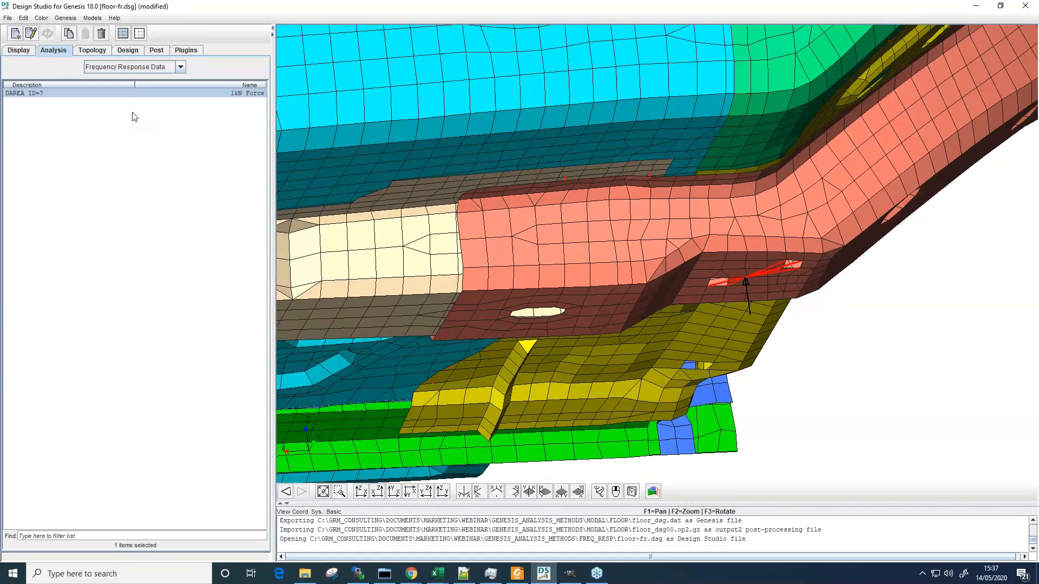
Start a new Freq. Function Table (TABLEDi) named scale vs freq and go to its table entries
{"action": "left_click", "coordinate": [16, 33]}
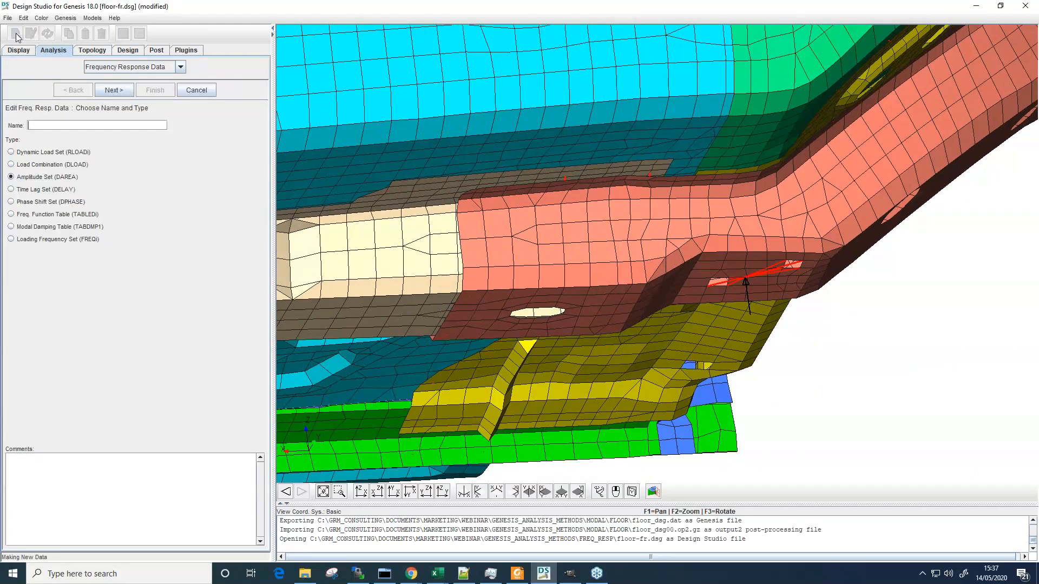
{"action": "left_click", "coordinate": [15, 216]}
{"action": "left_click", "coordinate": [51, 126]}
{"action": "left_click", "coordinate": [111, 89]}
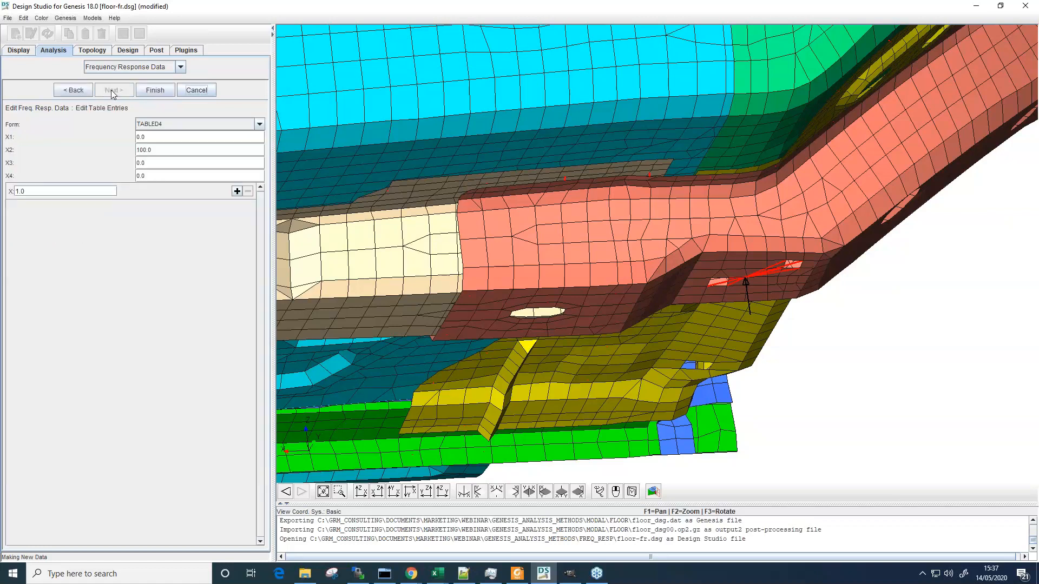
Define the table as TABLED1 with X values 0 and 1000, both at Y 1.0, and finish it
{"action": "left_click", "coordinate": [168, 124]}
{"action": "left_click", "coordinate": [172, 134]}
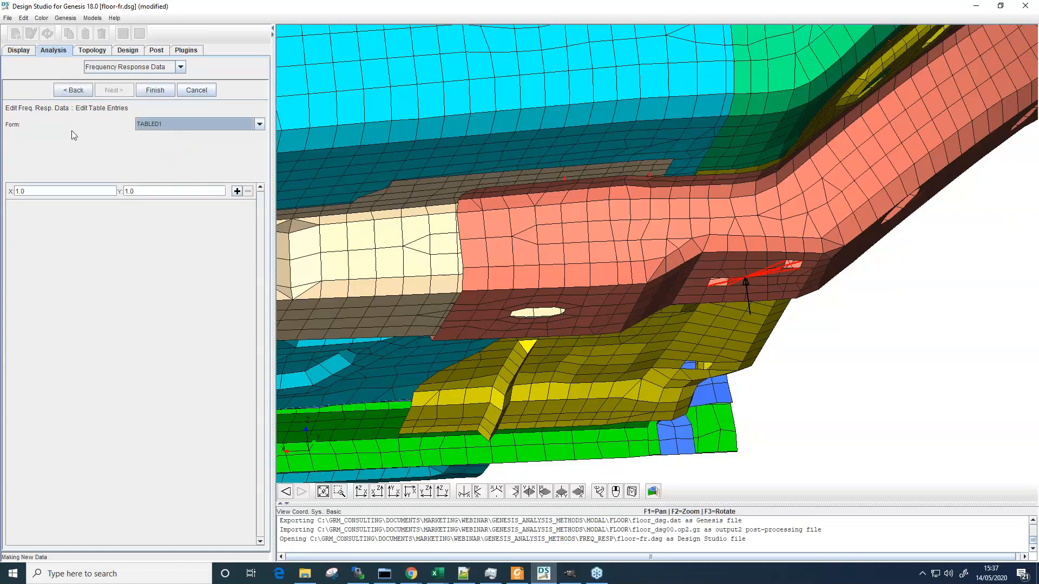
{"action": "left_click", "coordinate": [45, 192]}
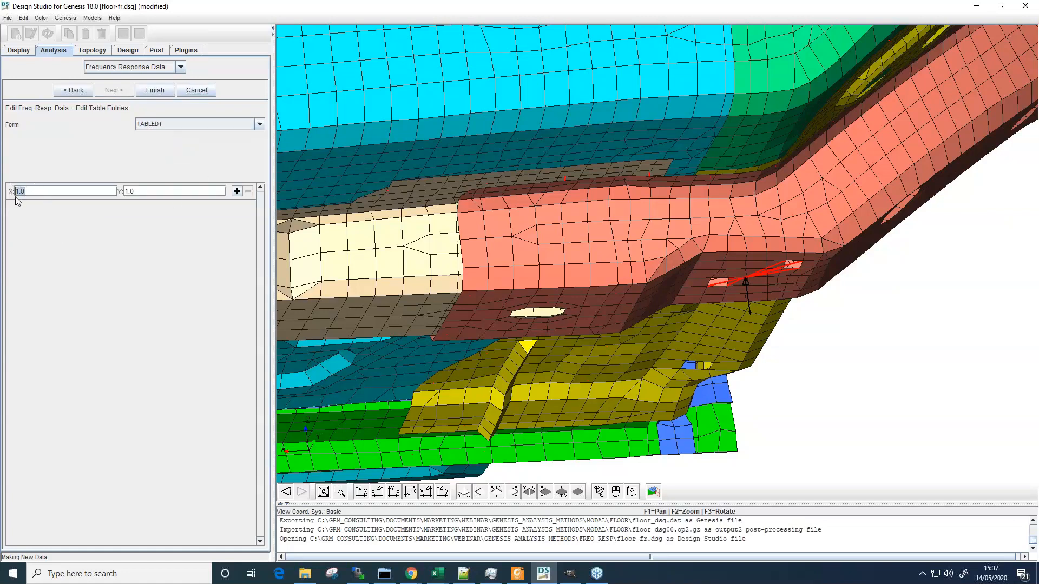
{"action": "type", "text": "0"}
{"action": "key", "text": "Tab"}
{"action": "left_click", "coordinate": [26, 191]}
{"action": "left_click", "coordinate": [237, 191]}
{"action": "left_click", "coordinate": [15, 208]}
{"action": "type", "text": "10"}
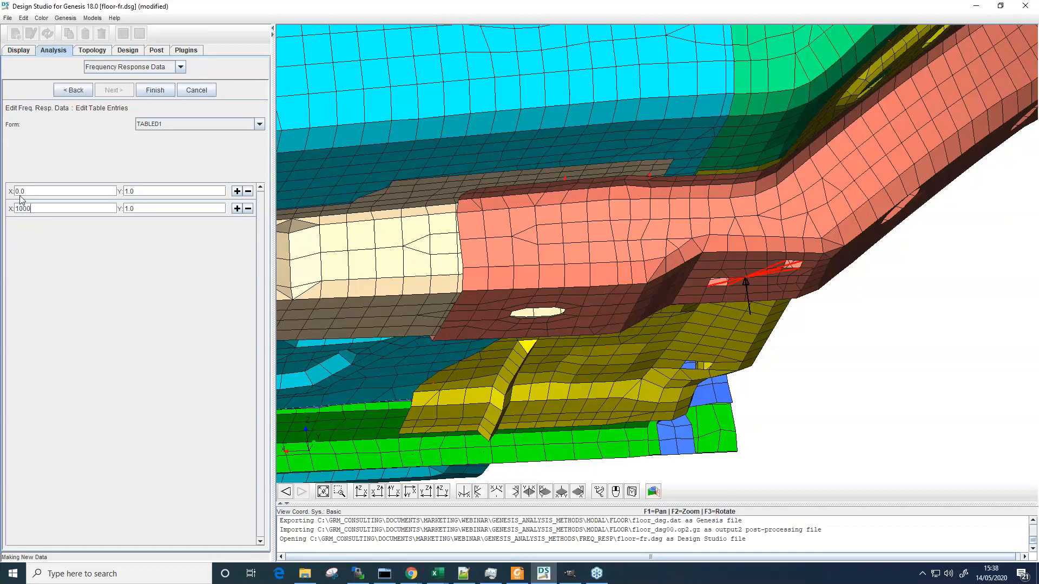
{"action": "type", "text": "00"}
{"action": "left_click", "coordinate": [47, 192]}
{"action": "left_click", "coordinate": [155, 90]}
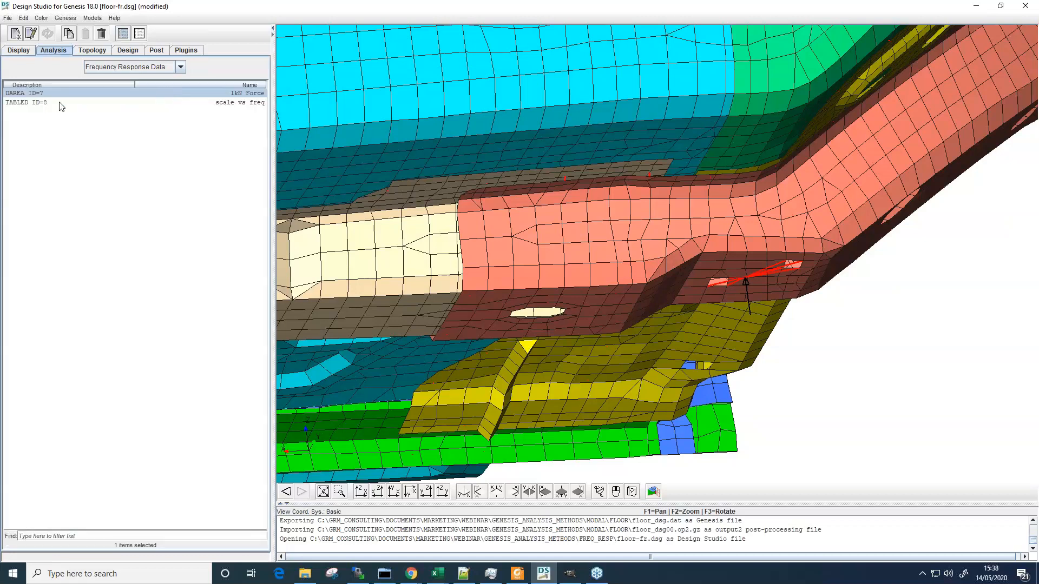
Start a new Dynamic Load Set (RLOADi) entry, name it, and set its form to RLOAD2
{"action": "left_click", "coordinate": [47, 94]}
{"action": "left_click", "coordinate": [16, 36]}
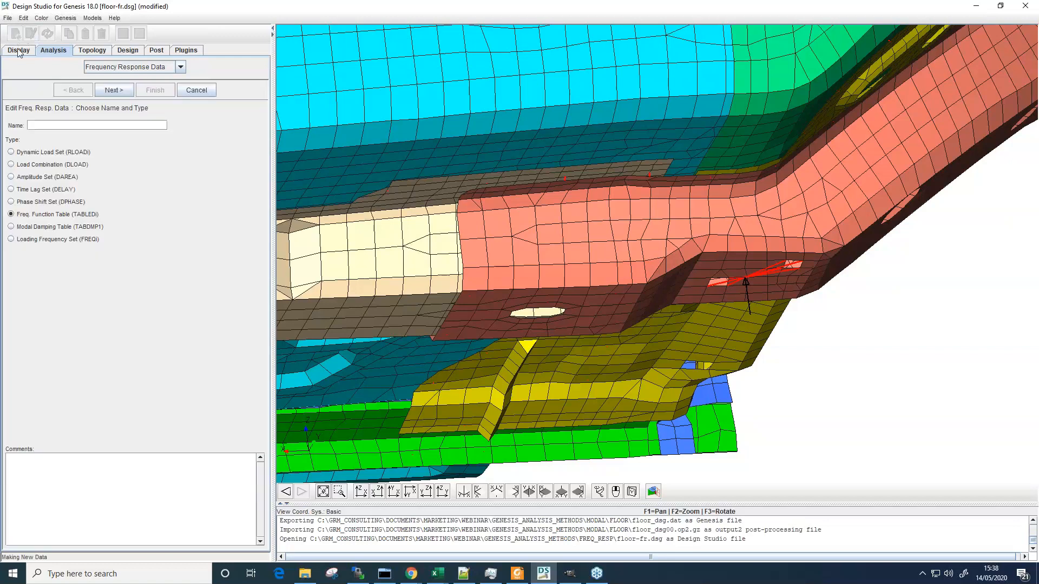
{"action": "left_click", "coordinate": [73, 153]}
{"action": "left_click", "coordinate": [64, 125]}
{"action": "left_click", "coordinate": [114, 90]}
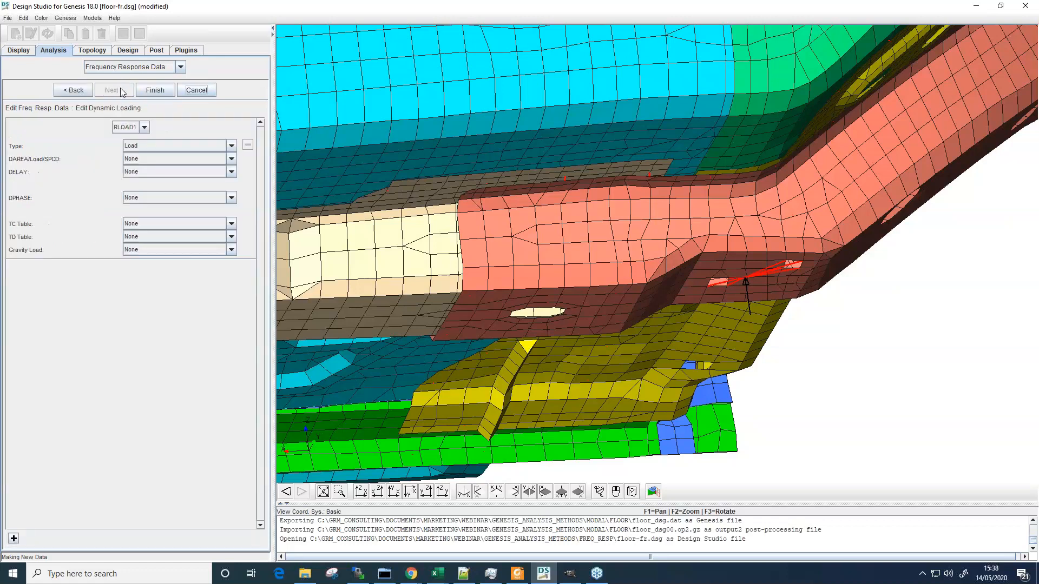
{"action": "left_click", "coordinate": [143, 127]}
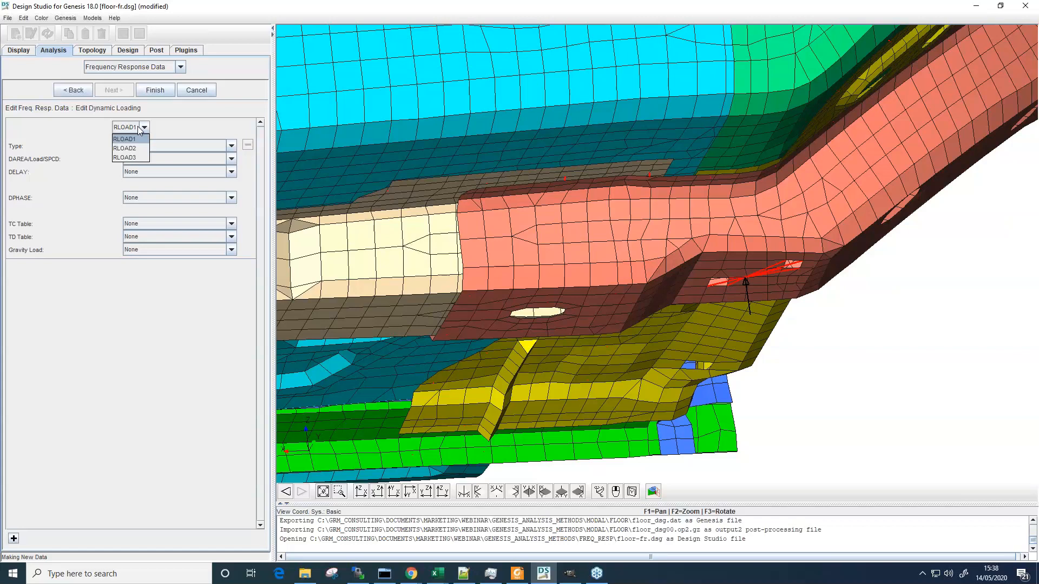
{"action": "left_click", "coordinate": [129, 148]}
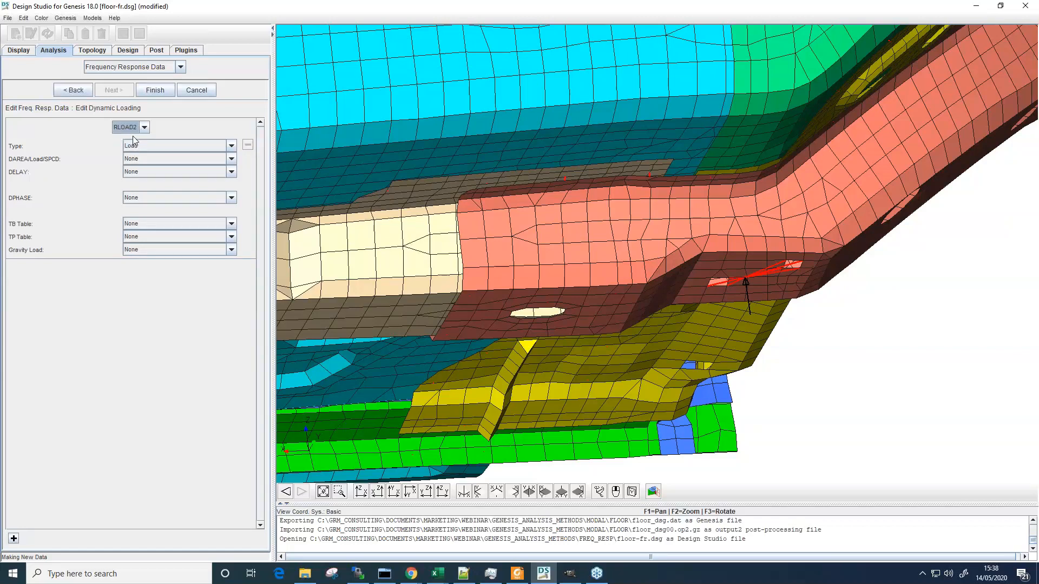
Open the GENESIS Analysis Reference manual
{"action": "left_click", "coordinate": [115, 18]}
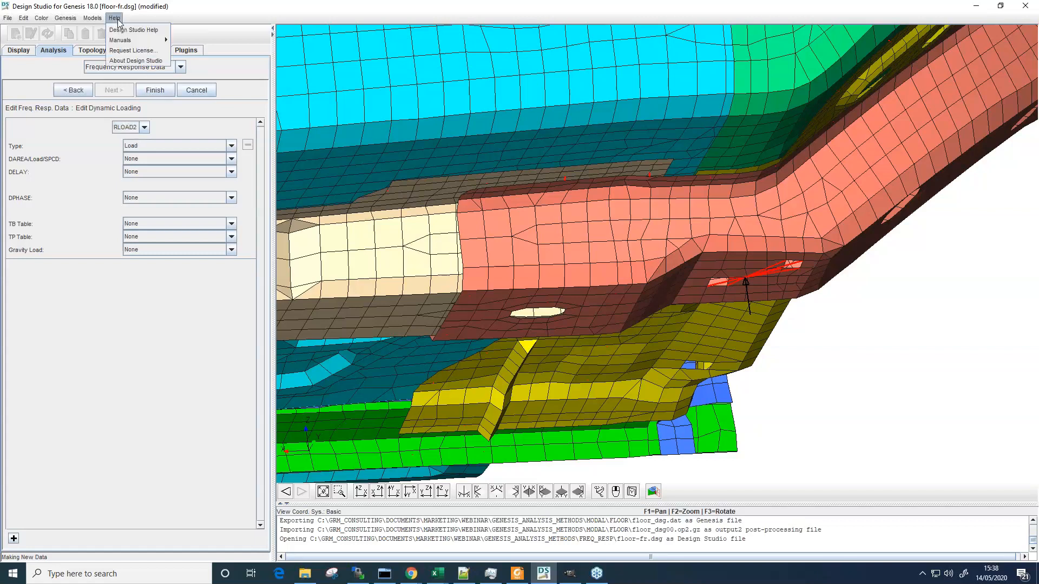
{"action": "mouse_move", "coordinate": [120, 41]}
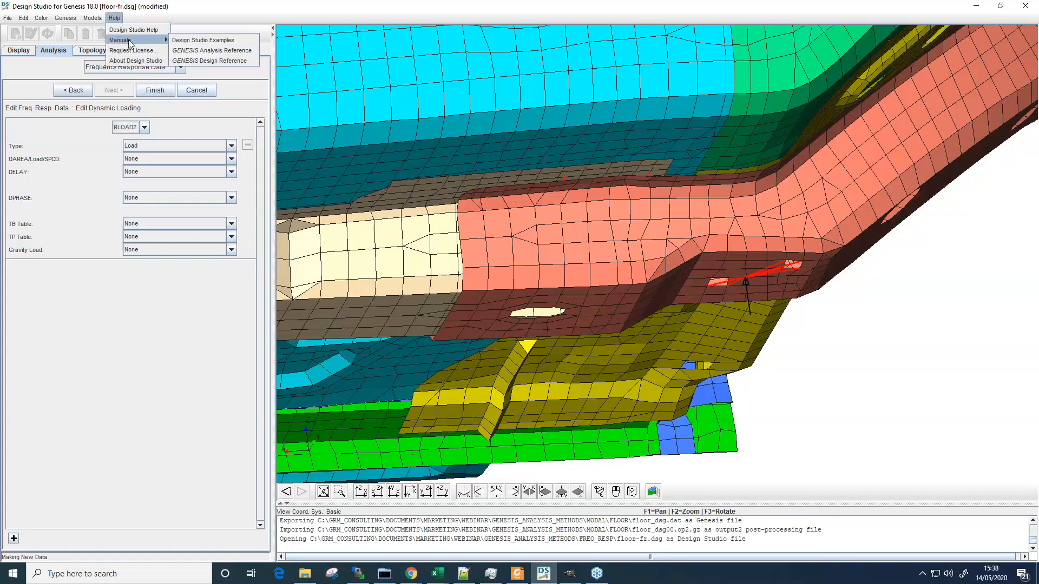
{"action": "left_click", "coordinate": [215, 50]}
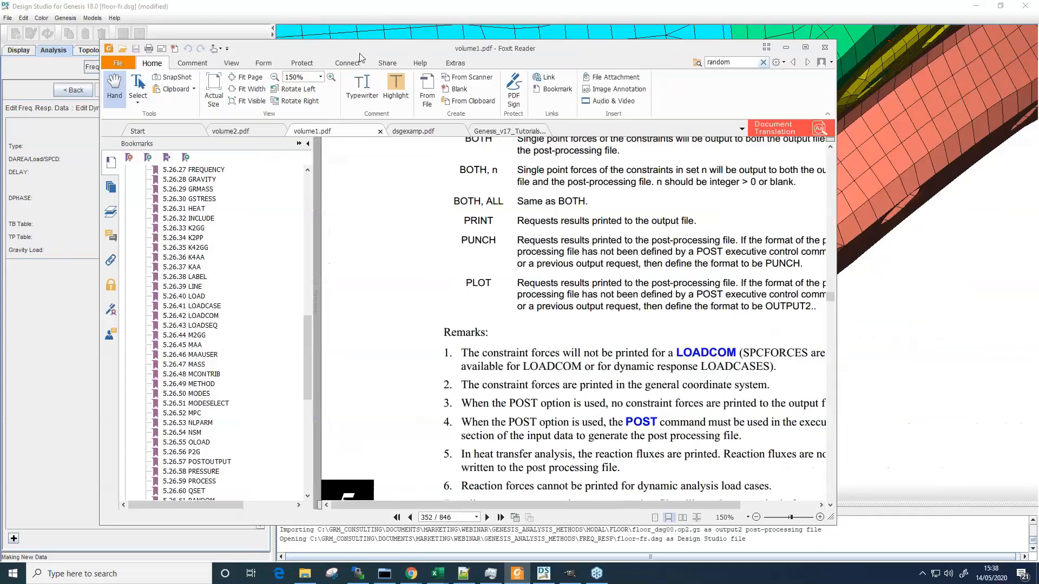
Look up the RLOAD2 entry in the Bulk Data section of the manual
{"action": "left_click_drag", "start_coordinate": [305, 371], "coordinate": [305, 277]}
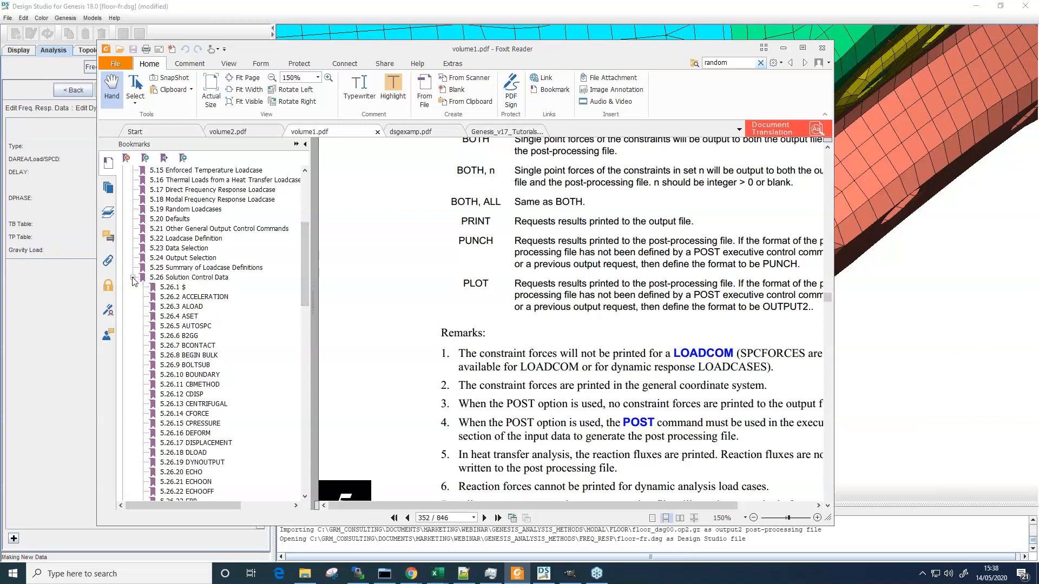
{"action": "left_click", "coordinate": [133, 277]}
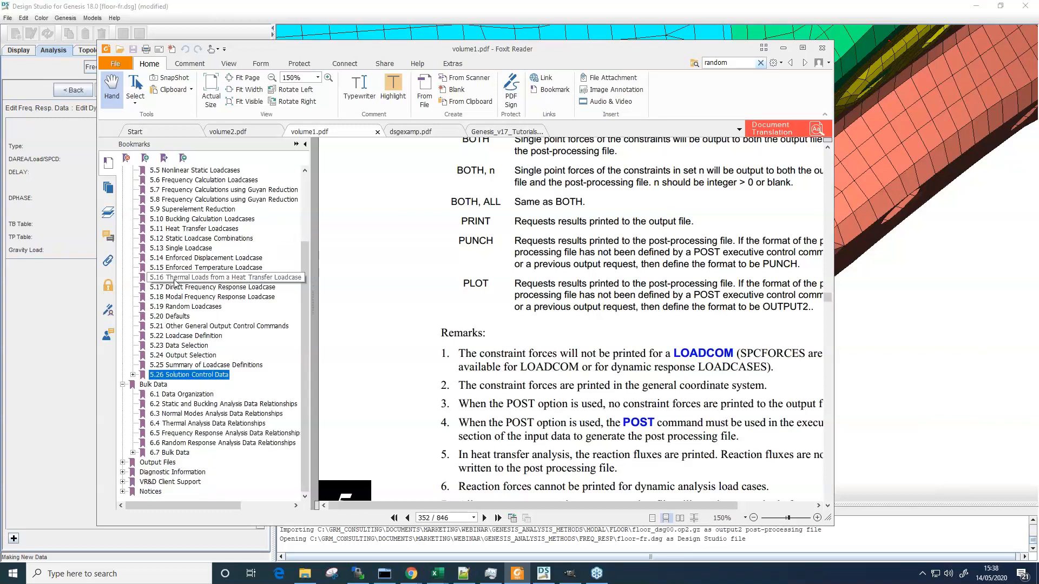
{"action": "left_click", "coordinate": [133, 452]}
{"action": "scroll", "coordinate": [227, 324], "scroll_direction": "down", "scroll_amount": 18}
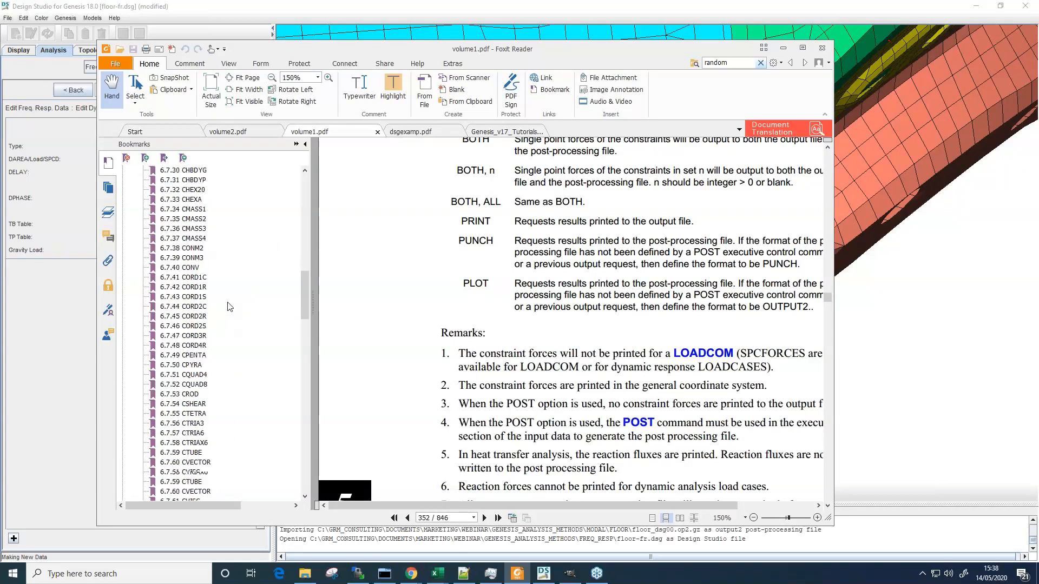
{"action": "scroll", "coordinate": [232, 309], "scroll_direction": "down", "scroll_amount": 12}
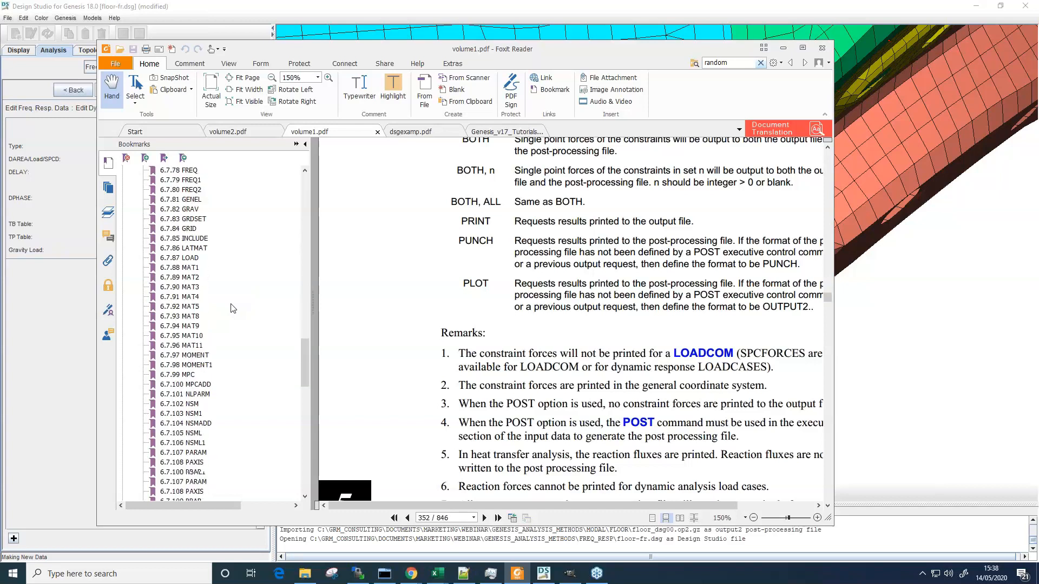
{"action": "scroll", "coordinate": [236, 305], "scroll_direction": "down", "scroll_amount": 6}
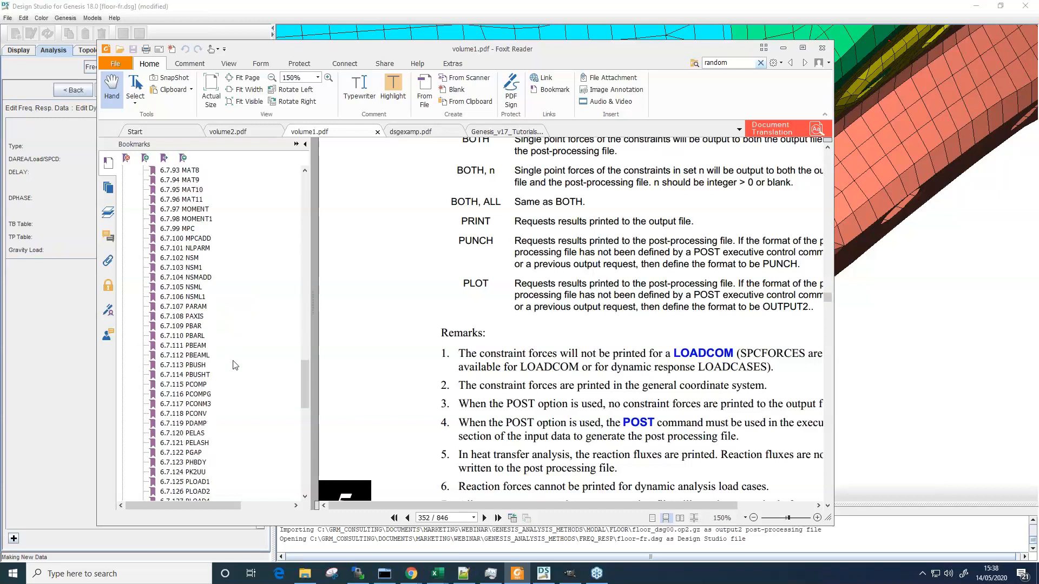
{"action": "scroll", "coordinate": [234, 362], "scroll_direction": "down", "scroll_amount": 4}
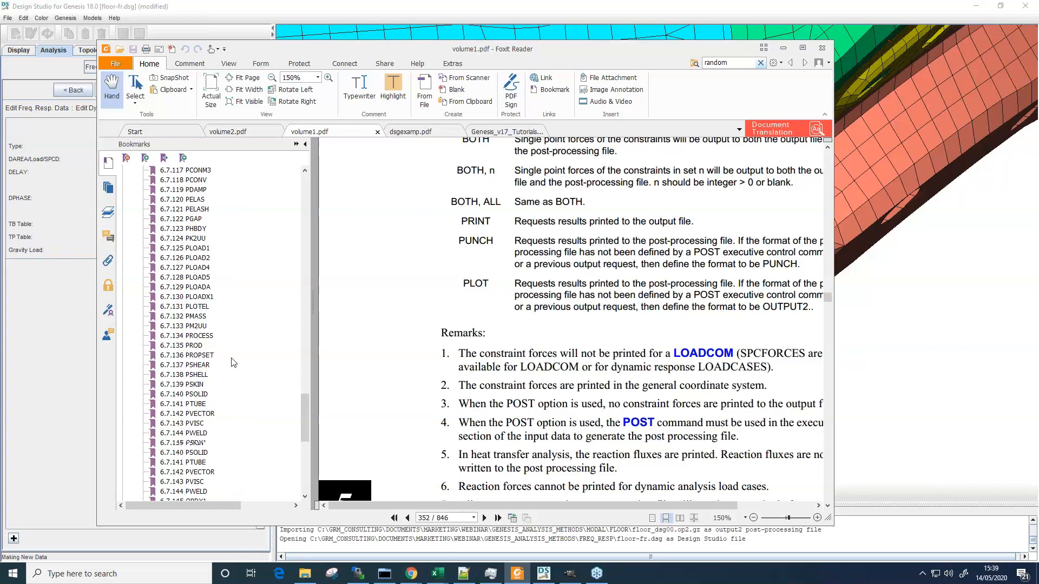
{"action": "scroll", "coordinate": [231, 360], "scroll_direction": "down", "scroll_amount": 2}
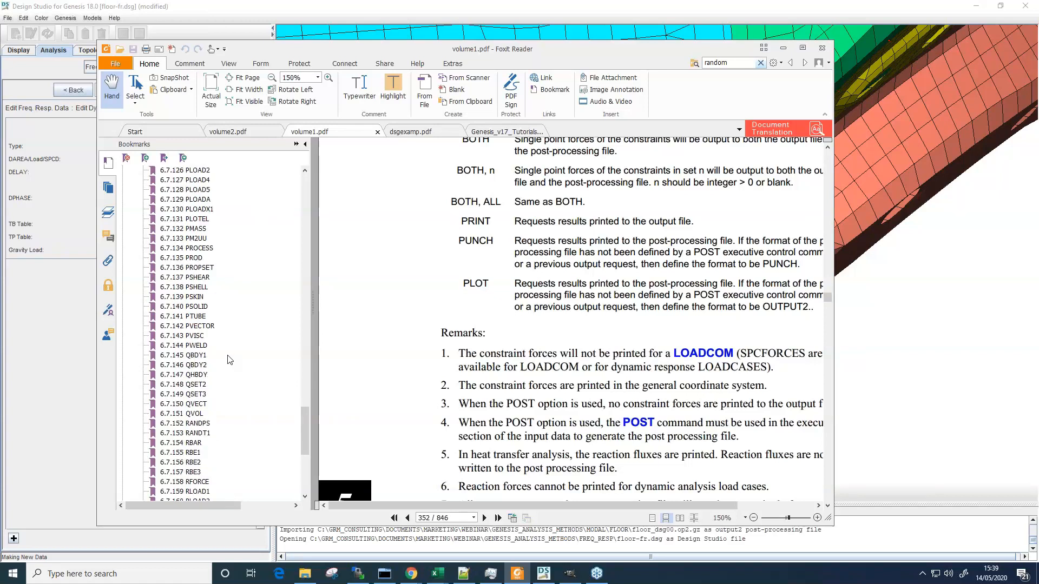
{"action": "scroll", "coordinate": [230, 359], "scroll_direction": "down", "scroll_amount": 2}
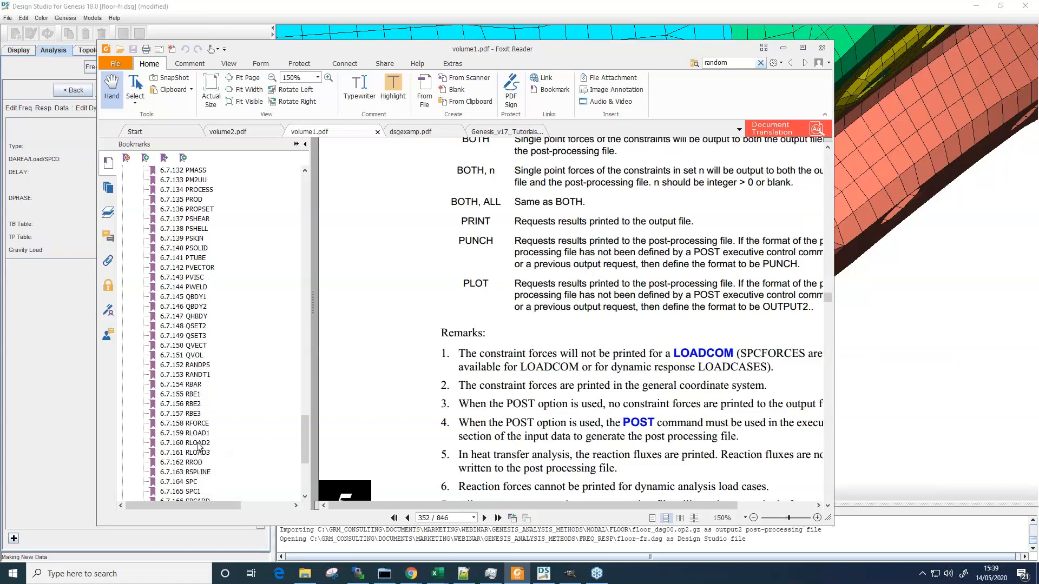
{"action": "left_click", "coordinate": [185, 443]}
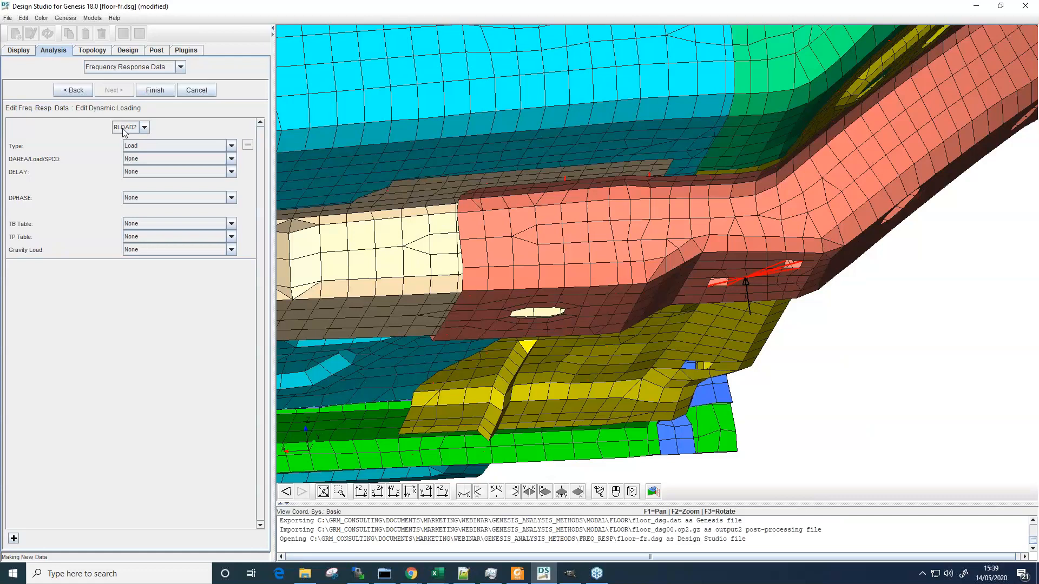
Assign the 1kN Force amplitude set and the scale vs freq TB table to the Load-type RLOAD2 entry, and finish the load set
{"action": "left_click", "coordinate": [154, 147]}
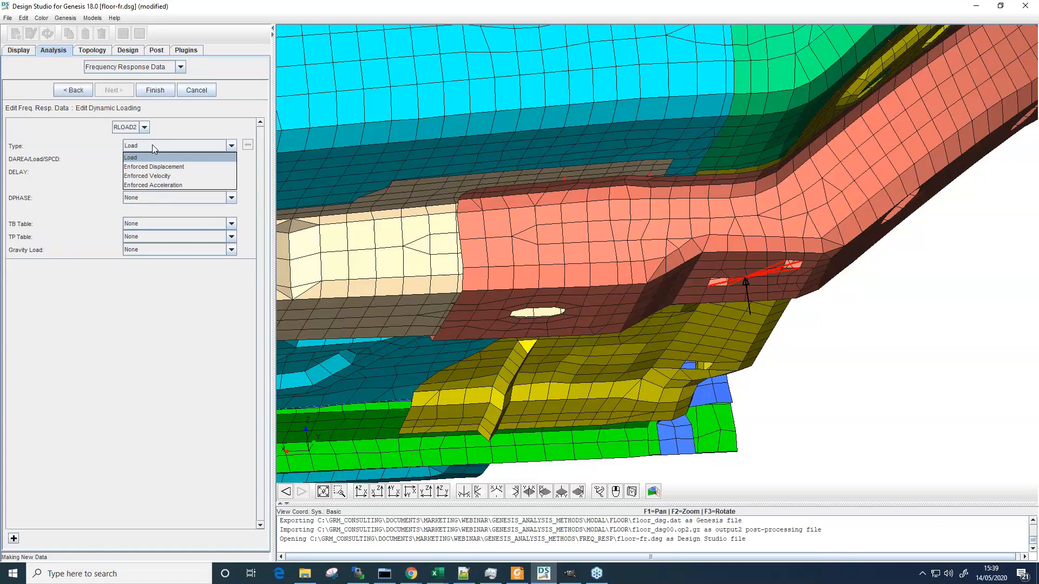
{"action": "left_click", "coordinate": [152, 146]}
{"action": "left_click", "coordinate": [143, 158]}
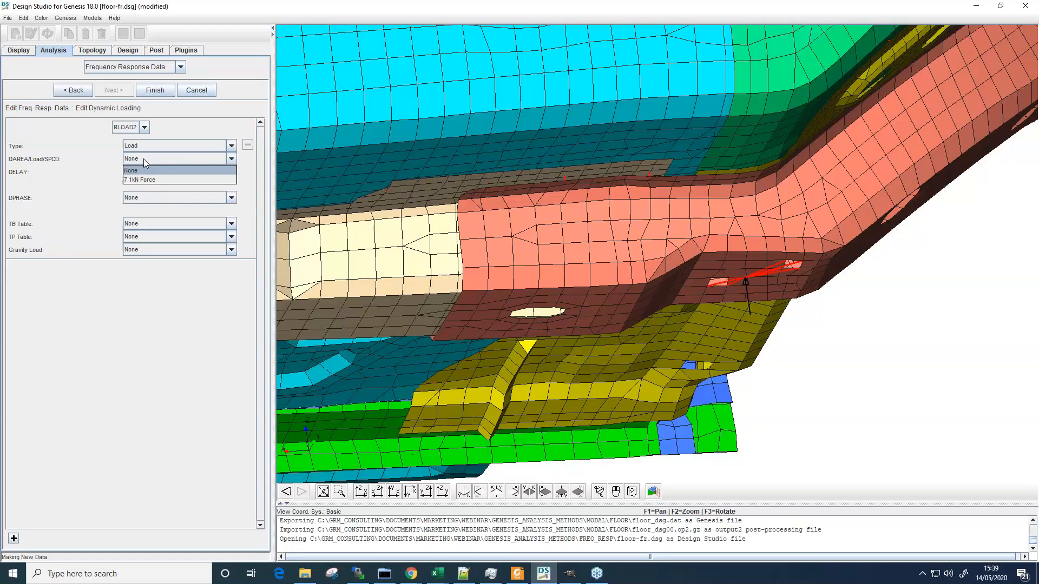
{"action": "left_click", "coordinate": [158, 180]}
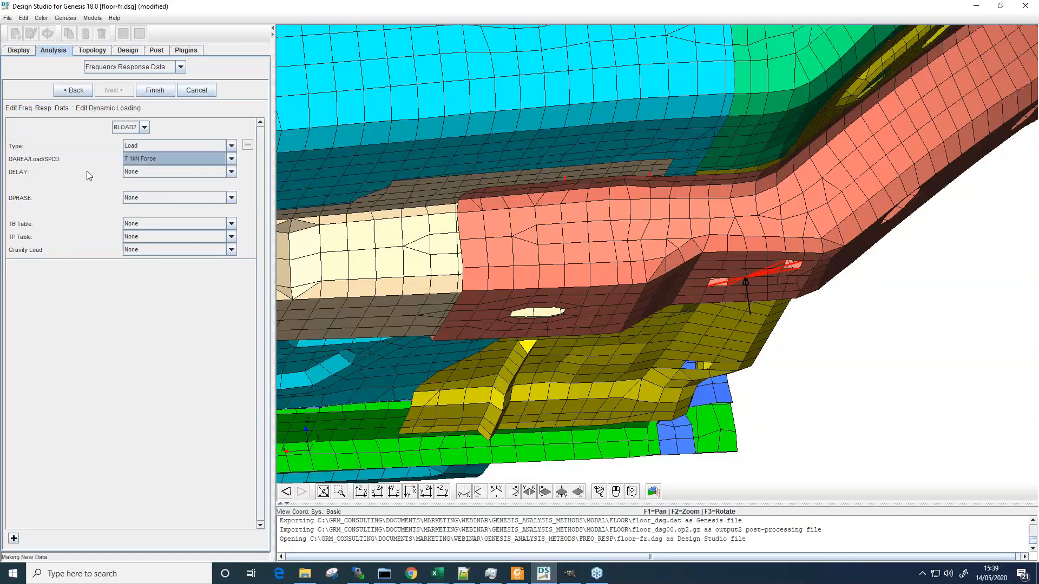
{"action": "left_click", "coordinate": [133, 226]}
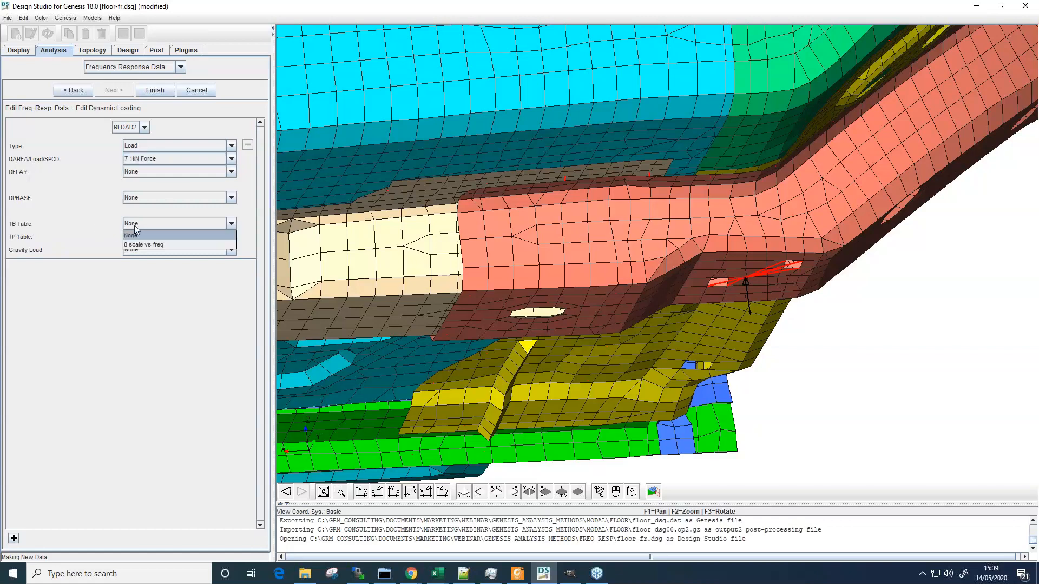
{"action": "left_click", "coordinate": [141, 245]}
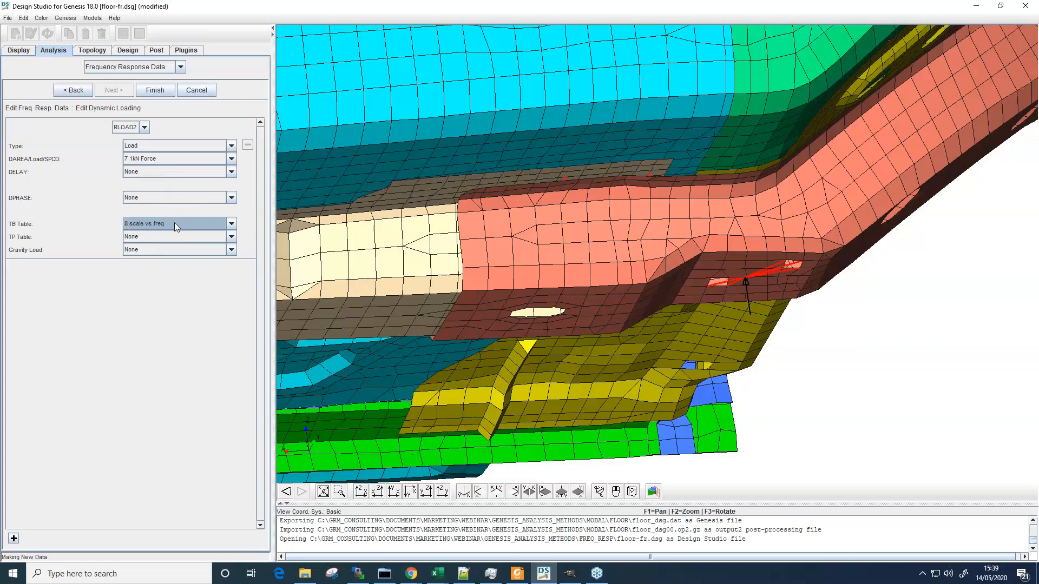
{"action": "left_click", "coordinate": [154, 91]}
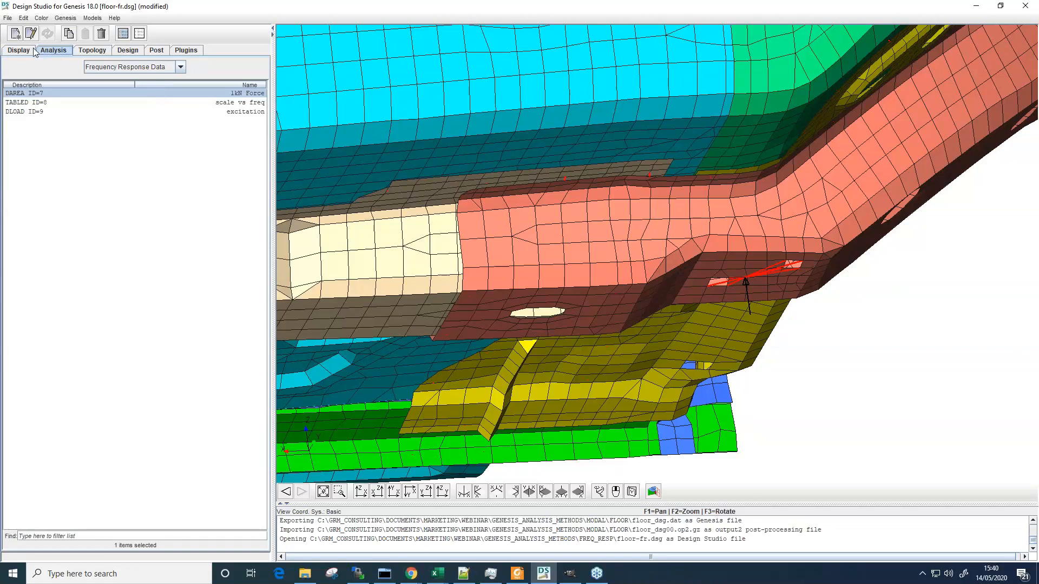
Start a new Loading Frequency Set (FREQi) named freq and go to its frequency entries
{"action": "left_click", "coordinate": [16, 34]}
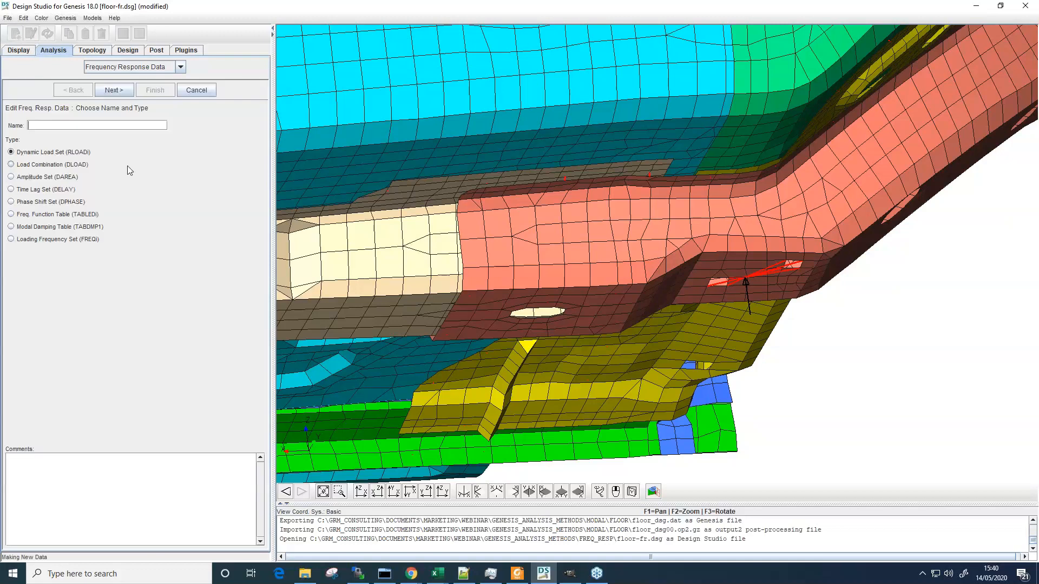
{"action": "left_click", "coordinate": [87, 243]}
{"action": "left_click", "coordinate": [52, 125]}
{"action": "type", "text": "freq"}
{"action": "left_click", "coordinate": [116, 91]}
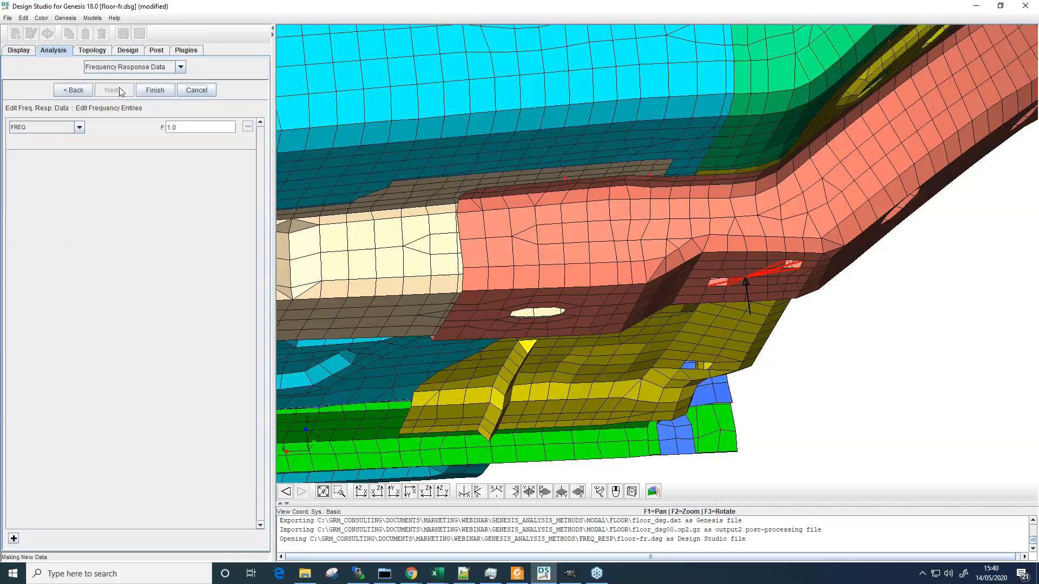
Define the frequency entry as FREQ1 with F1 at 5 and N at 95, and finish the set
{"action": "left_click", "coordinate": [79, 128]}
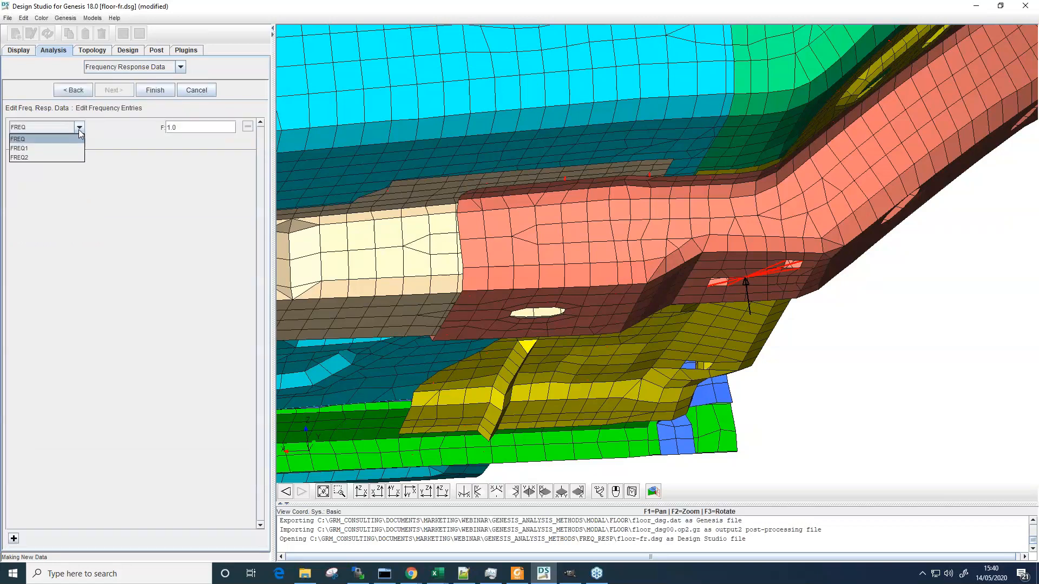
{"action": "left_click", "coordinate": [33, 147]}
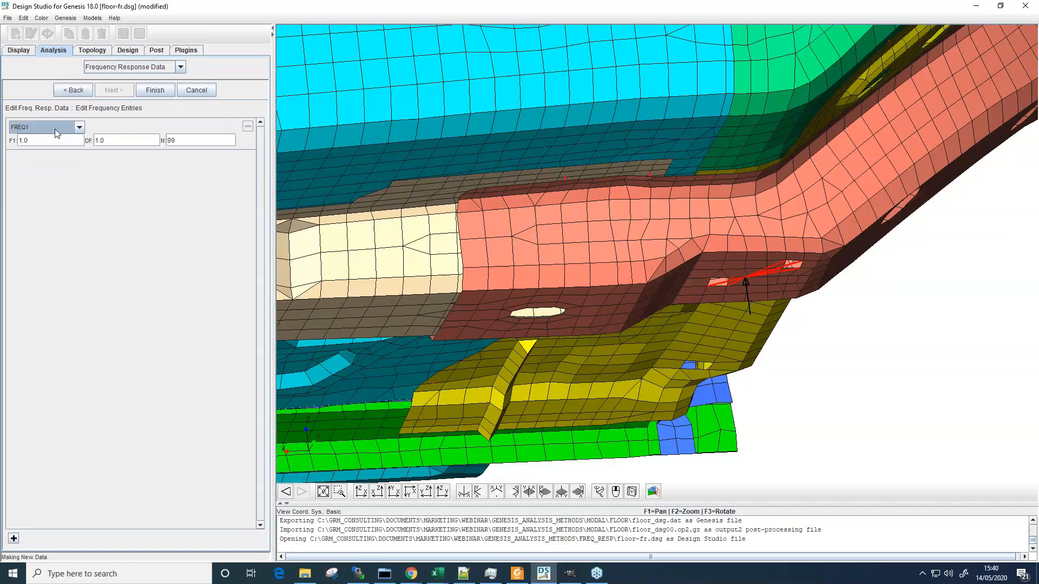
{"action": "left_click_drag", "start_coordinate": [29, 141], "coordinate": [13, 142]}
{"action": "type", "text": "5"}
{"action": "key", "text": "Tab"}
{"action": "left_click", "coordinate": [185, 140]}
{"action": "double_click", "coordinate": [185, 141]}
{"action": "type", "text": "95"}
{"action": "left_click", "coordinate": [161, 89]}
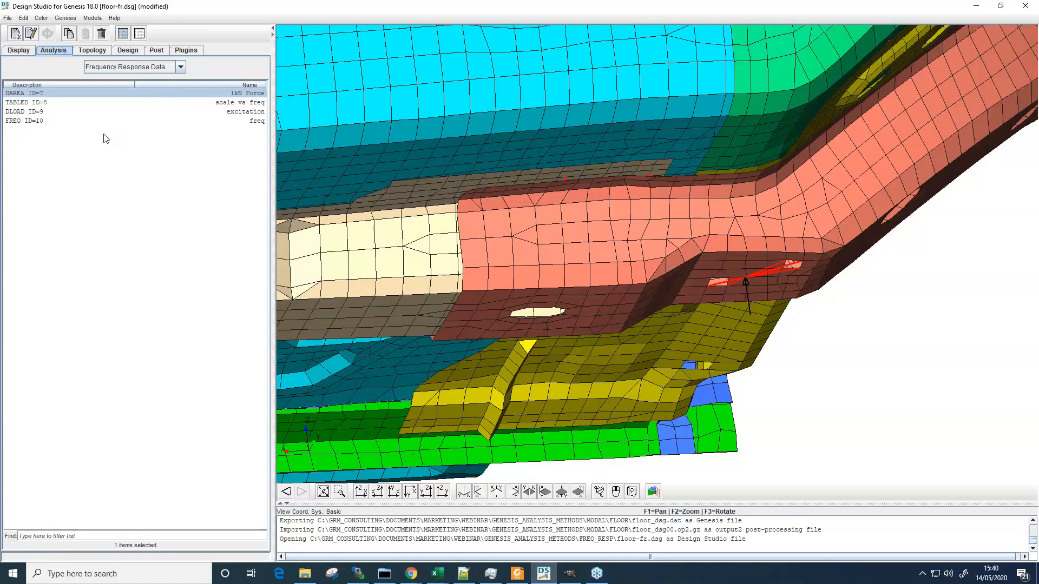
Start a new Modal Damping Table (TABDMP1) named damping and set its form to CRIT
{"action": "left_click", "coordinate": [16, 34]}
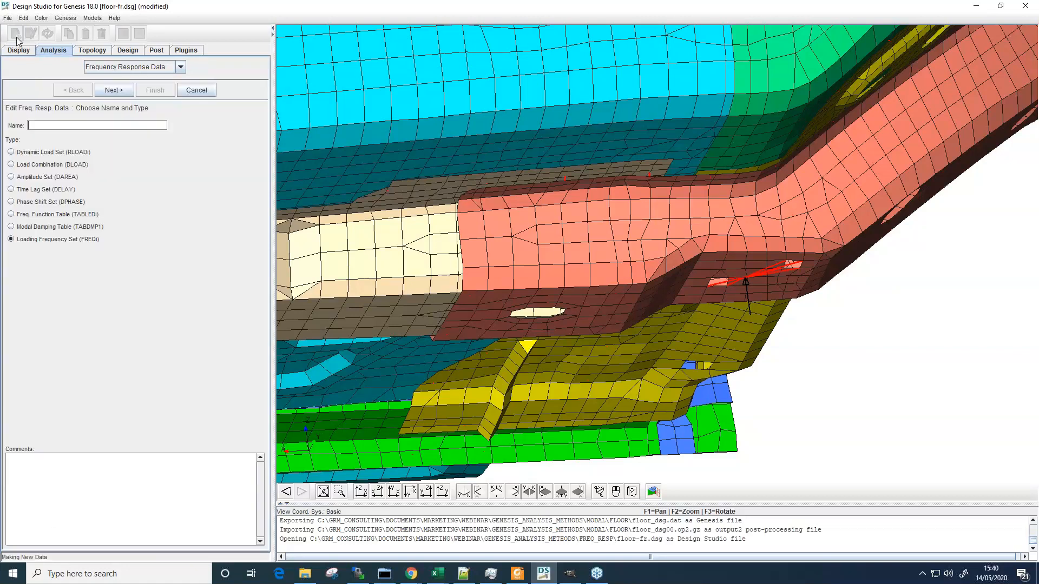
{"action": "left_click", "coordinate": [68, 227]}
{"action": "type", "text": "dampoing"}
{"action": "left_click", "coordinate": [112, 90]}
{"action": "left_click", "coordinate": [161, 124]}
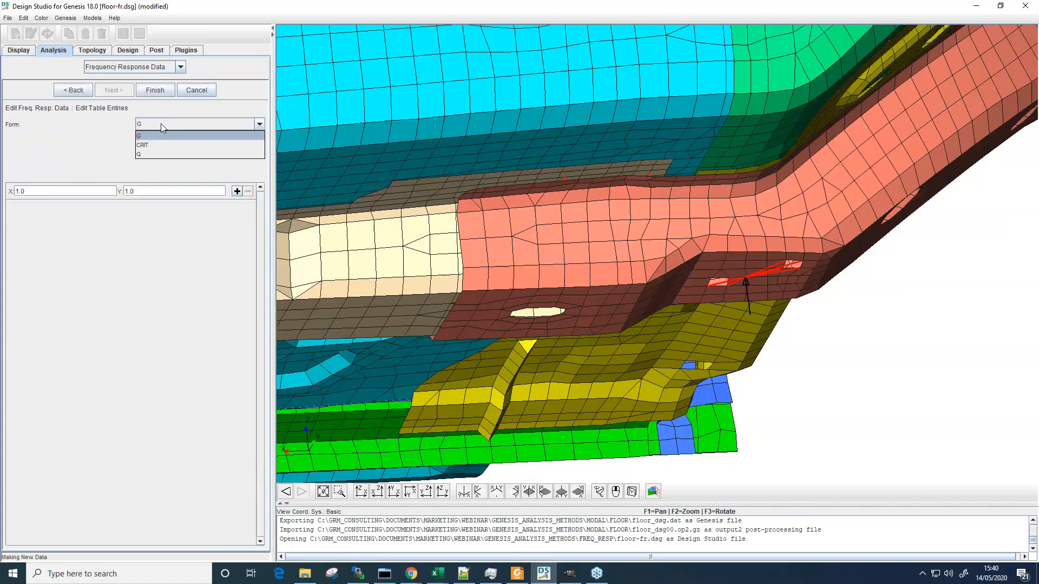
{"action": "left_click", "coordinate": [151, 143]}
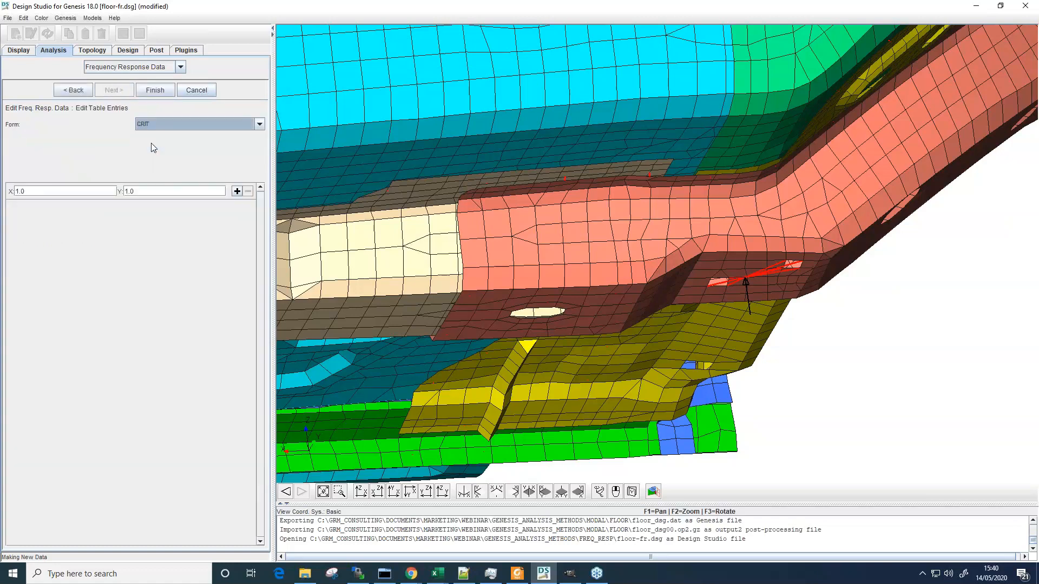
Fill the damping table with X values 0 and 1000, both at Y 0.03, and finish it
{"action": "left_click", "coordinate": [54, 192]}
{"action": "type", "text": "0"}
{"action": "key", "text": "Tab"}
{"action": "type", "text": "0.03"}
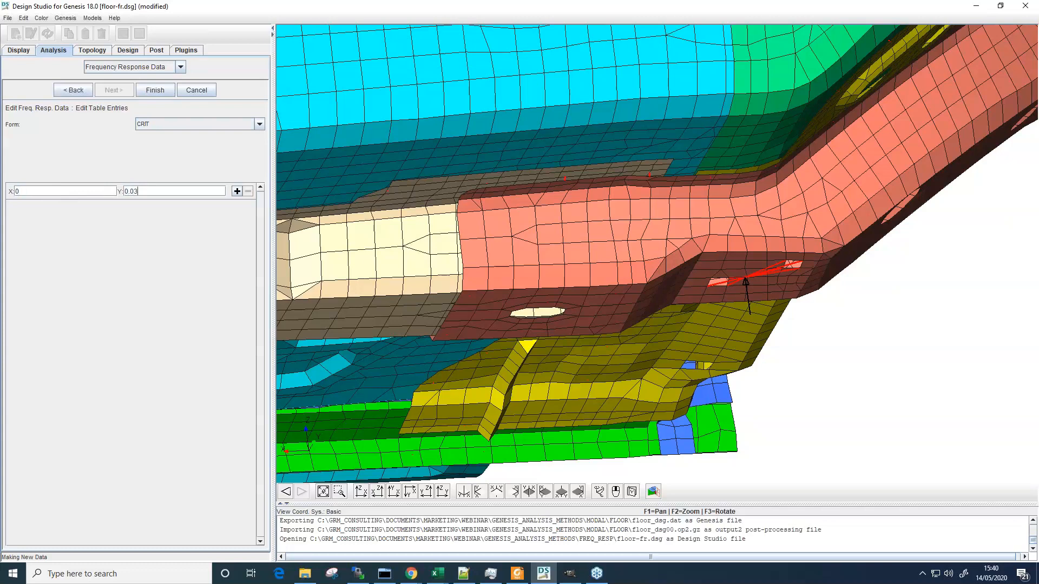
{"action": "left_click", "coordinate": [236, 191]}
{"action": "left_click", "coordinate": [17, 208]}
{"action": "type", "text": "1000"}
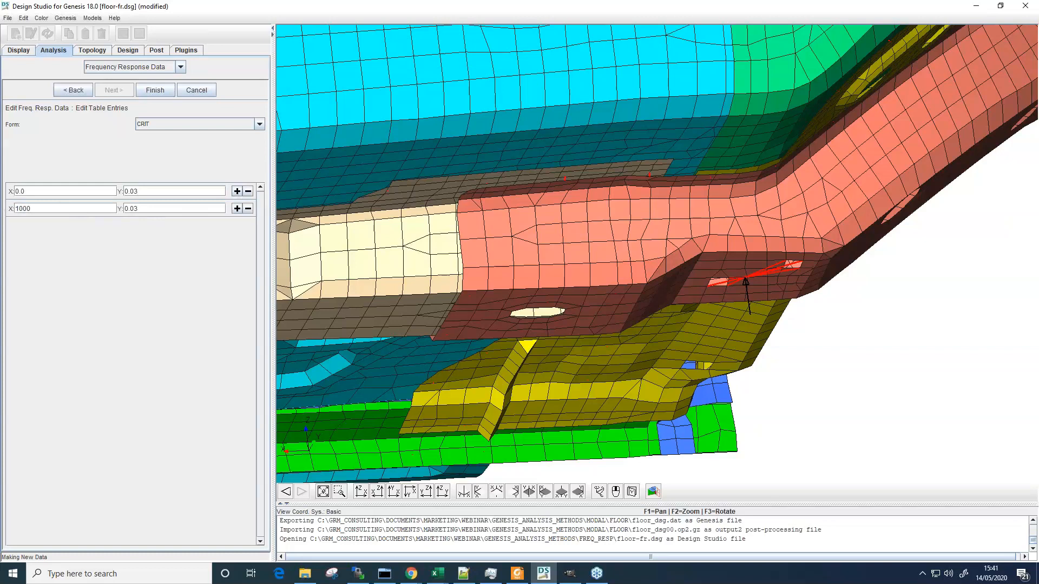
{"action": "left_click", "coordinate": [132, 192]}
{"action": "left_click", "coordinate": [155, 91]}
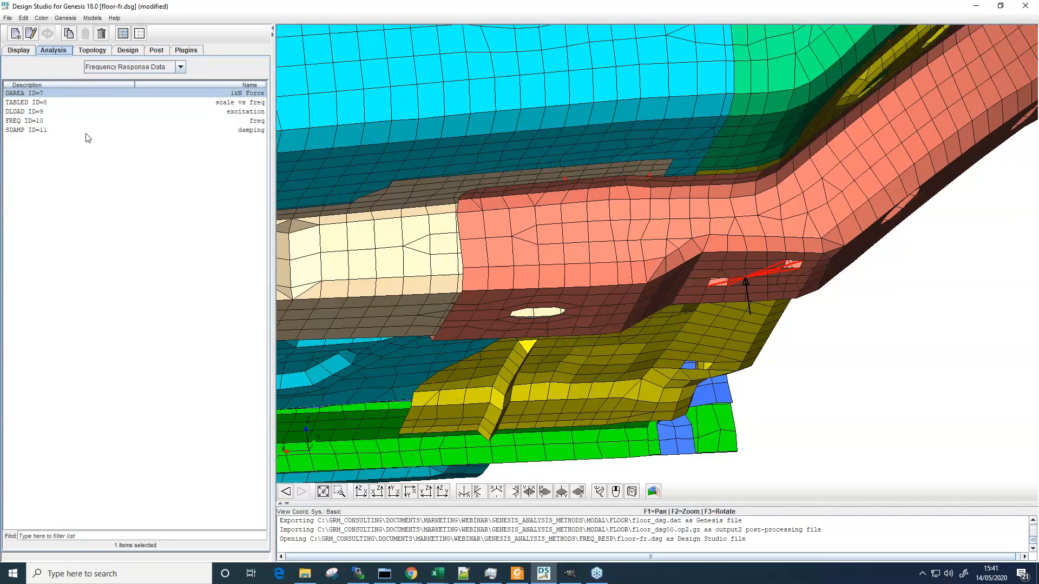
Start a new grid set named output, with the whole floor model in view for picking grids
{"action": "left_click", "coordinate": [123, 68]}
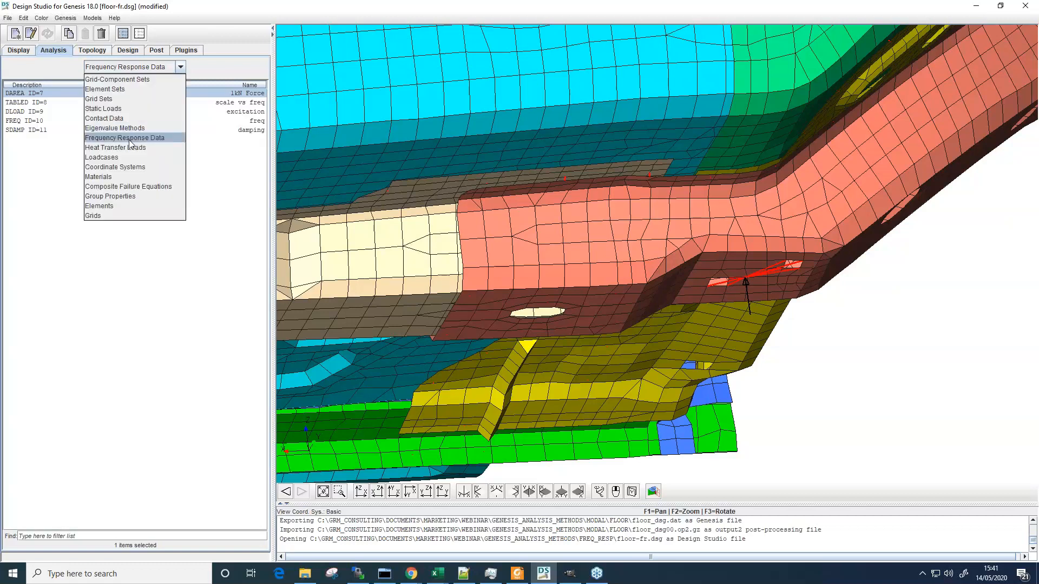
{"action": "left_click", "coordinate": [117, 157]}
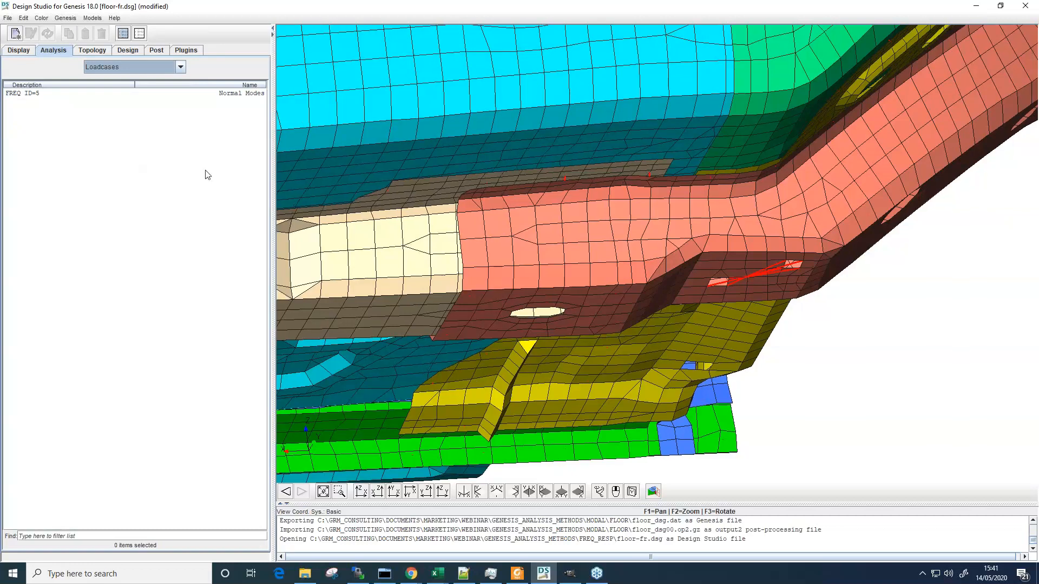
{"action": "left_click", "coordinate": [180, 68]}
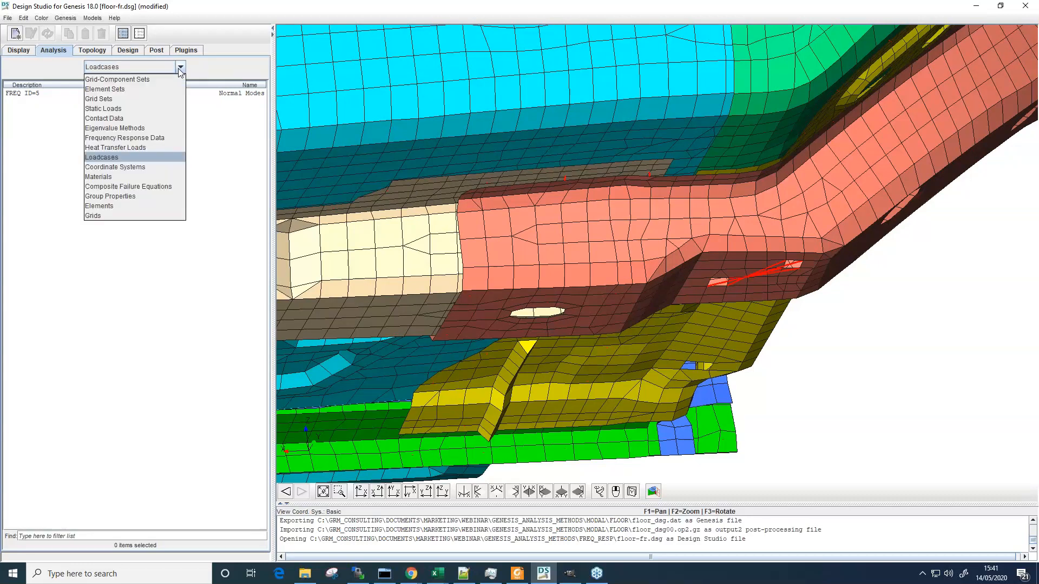
{"action": "left_click", "coordinate": [112, 100]}
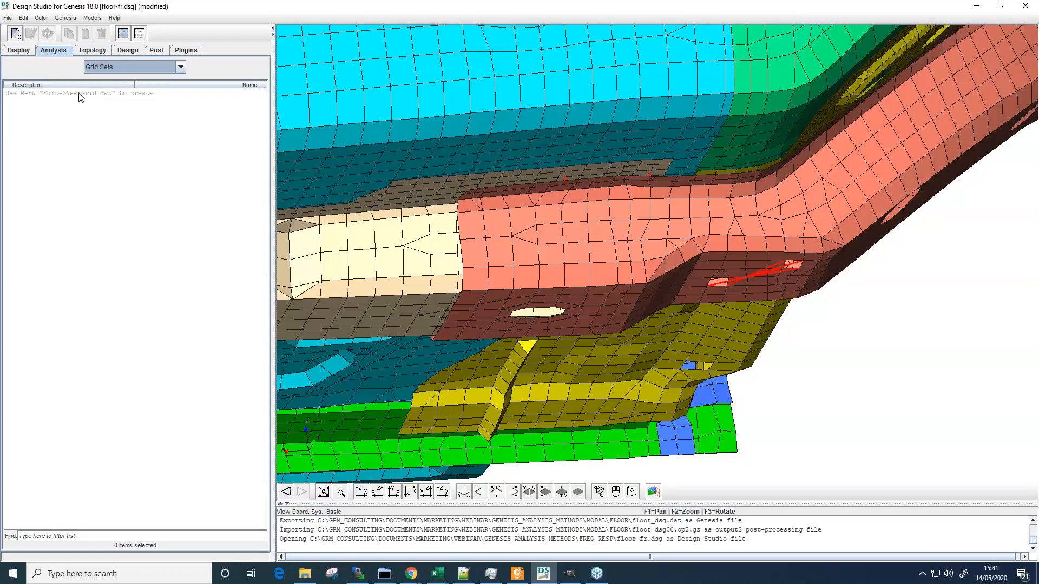
{"action": "scroll", "coordinate": [690, 276], "scroll_direction": "down", "scroll_amount": 1}
{"action": "scroll", "coordinate": [690, 275], "scroll_direction": "down", "scroll_amount": 5}
{"action": "scroll", "coordinate": [690, 276], "scroll_direction": "up", "scroll_amount": 3}
{"action": "middle_click_drag", "start_coordinate": [689, 275], "coordinate": [681, 279]}
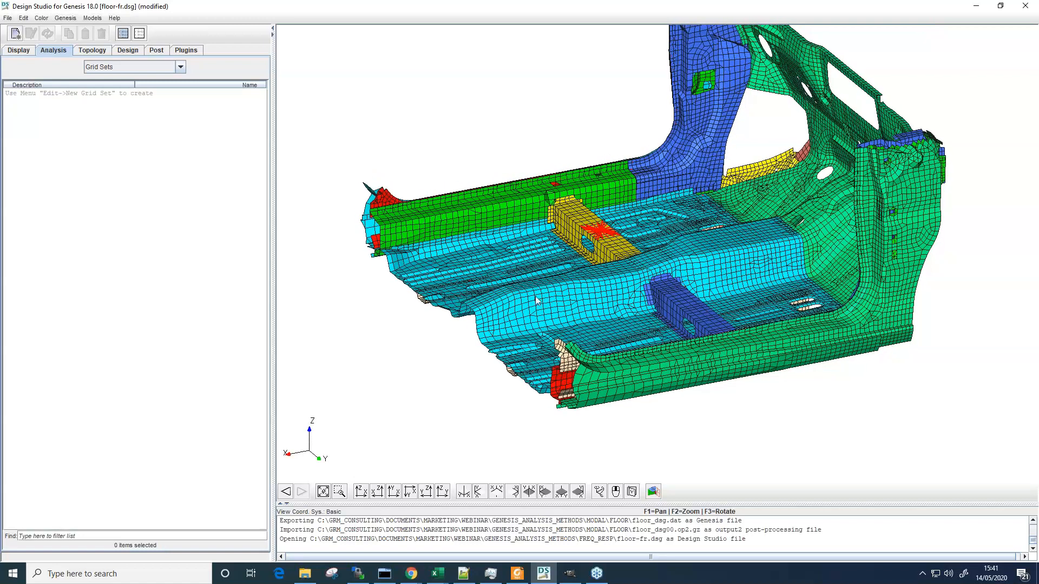
{"action": "left_click", "coordinate": [15, 33]}
{"action": "left_click_drag", "start_coordinate": [110, 126], "coordinate": [54, 114]}
{"action": "type", "text": "output"}
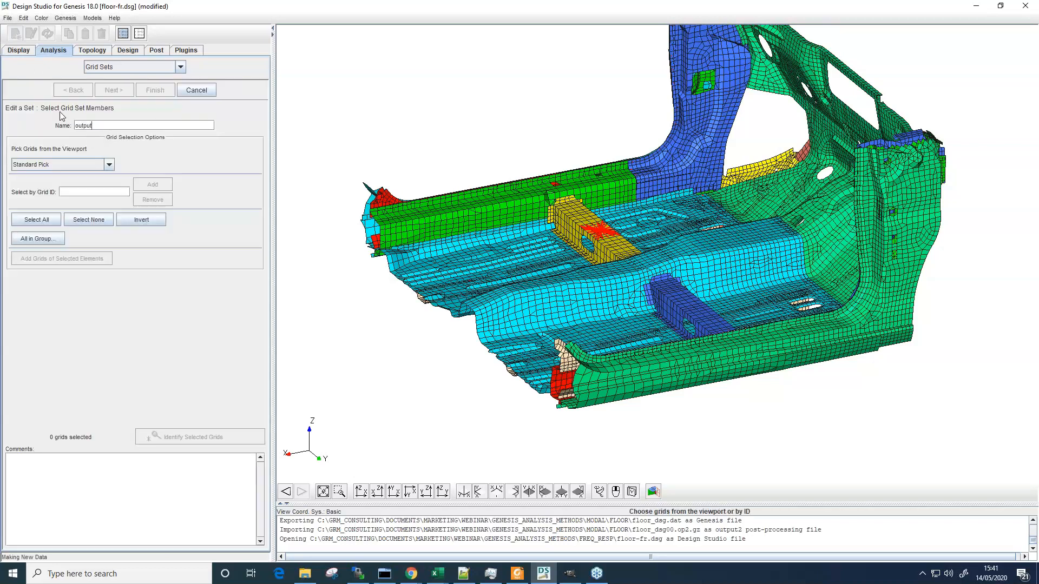
Clear the grid selection and pick the centre grid of the red rigid element spider on the yellow crossmember
{"action": "left_click", "coordinate": [98, 220]}
{"action": "scroll", "coordinate": [601, 301], "scroll_direction": "up", "scroll_amount": 10}
{"action": "left_click", "coordinate": [600, 296]}
{"action": "scroll", "coordinate": [629, 317], "scroll_direction": "down", "scroll_amount": 1}
{"action": "scroll", "coordinate": [629, 316], "scroll_direction": "down", "scroll_amount": 5}
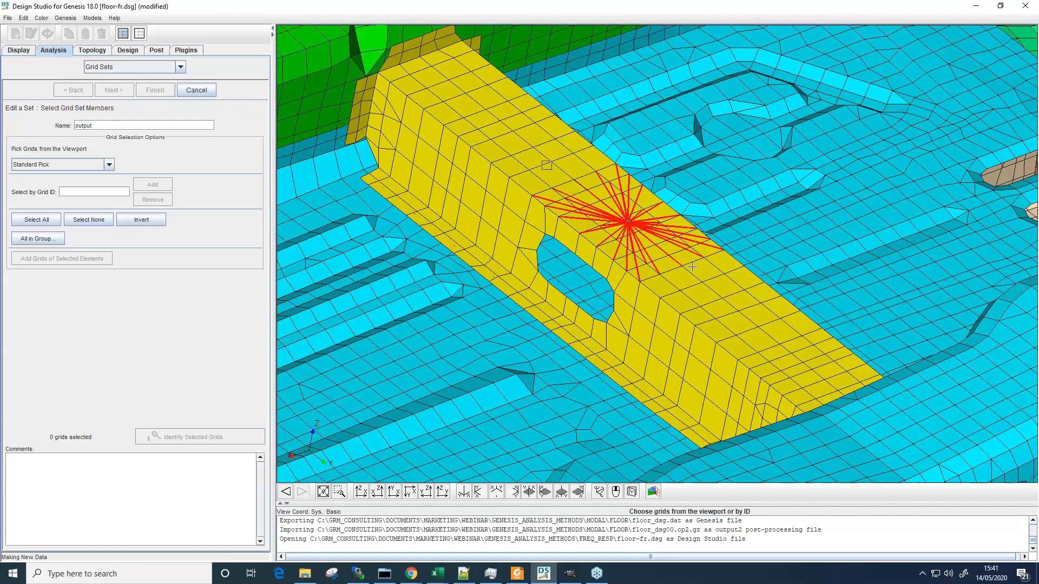
{"action": "left_click", "coordinate": [628, 222]}
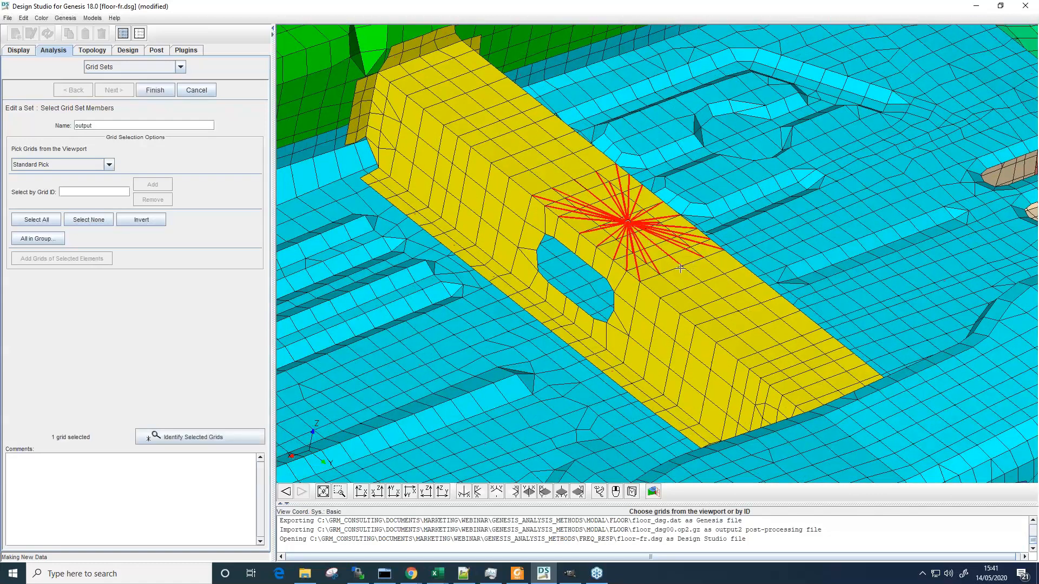
Add a grid on top of the blue crossmember and one on the salmon-coloured member, and finish the output grid set
{"action": "middle_click_drag", "start_coordinate": [742, 316], "coordinate": [563, 151]}
{"action": "middle_click_drag", "start_coordinate": [773, 476], "coordinate": [578, 286]}
{"action": "middle_click_drag", "start_coordinate": [812, 357], "coordinate": [657, 283]}
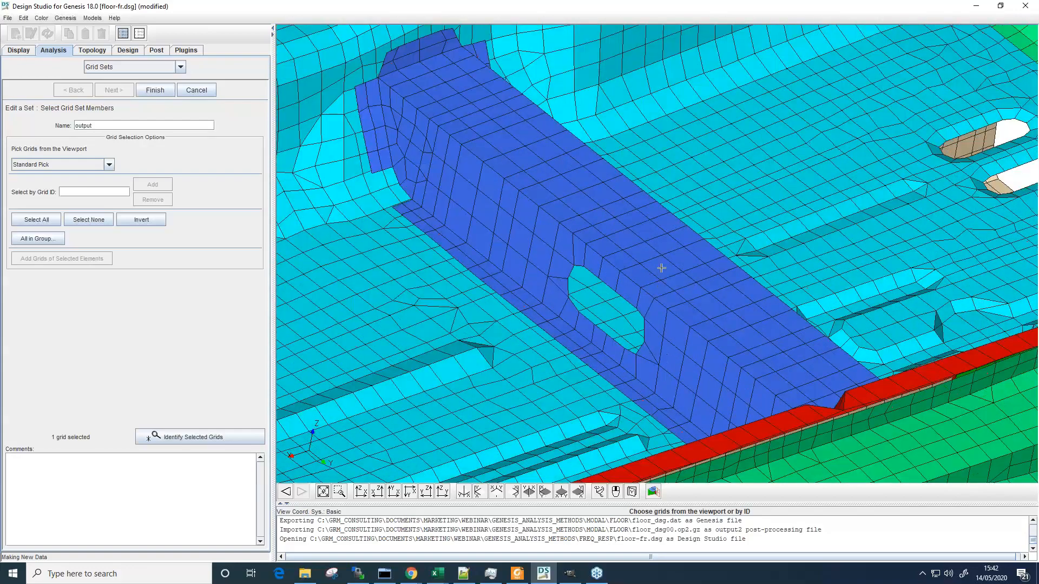
{"action": "left_click", "coordinate": [686, 263]}
{"action": "scroll", "coordinate": [683, 252], "scroll_direction": "up", "scroll_amount": 5}
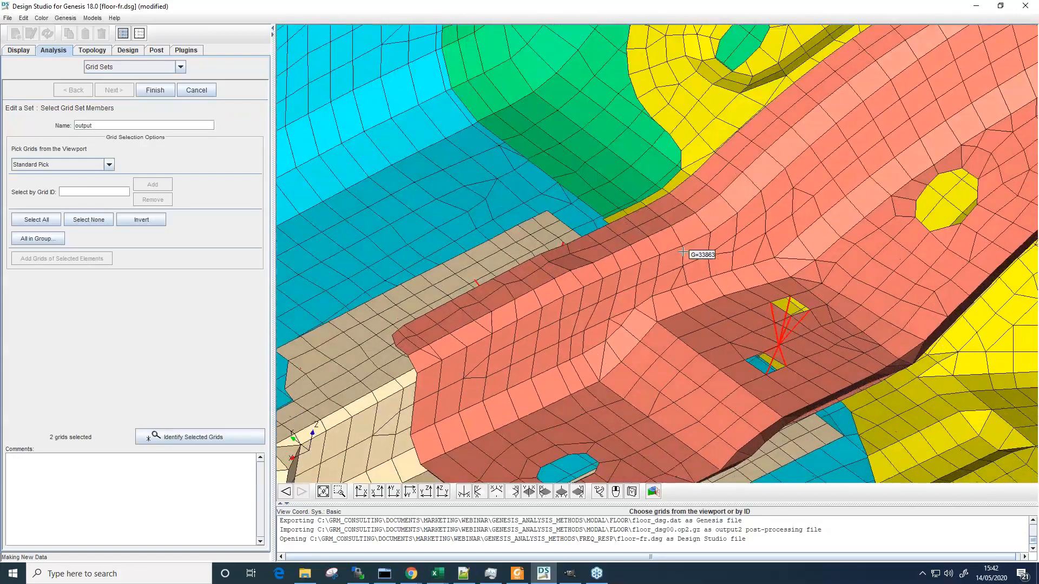
{"action": "left_click", "coordinate": [749, 183]}
{"action": "left_click", "coordinate": [153, 92]}
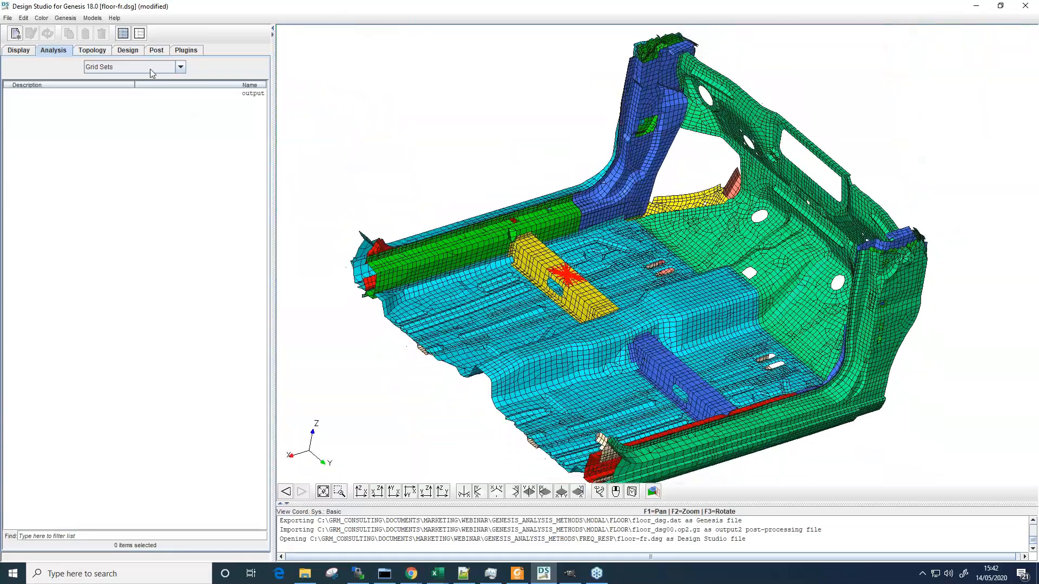
Start a new Modal Frequency Response loadcase named FR, leaving its boundary conditions and eigenvalue controls at None
{"action": "left_click", "coordinate": [150, 69]}
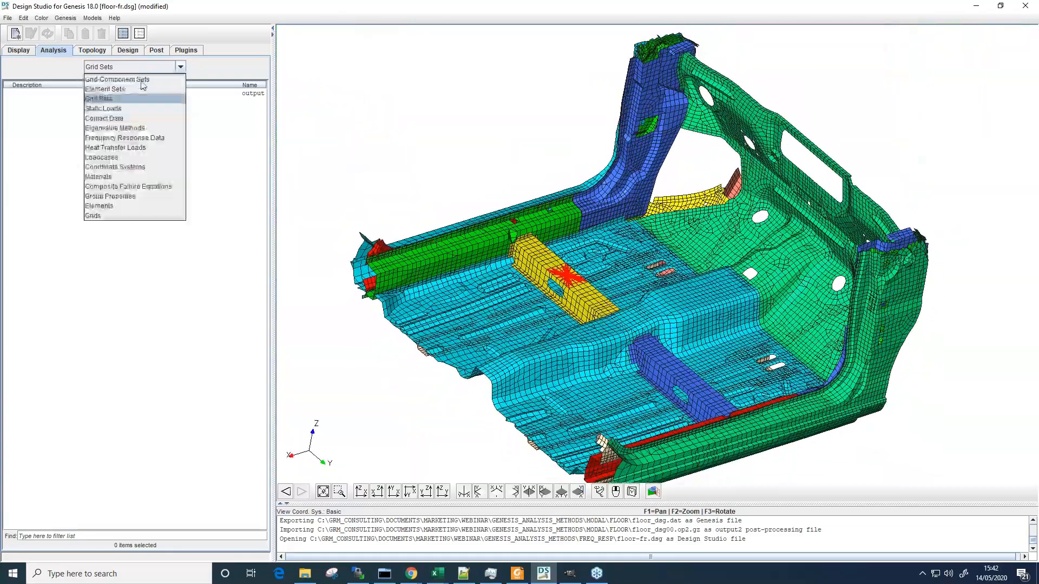
{"action": "left_click", "coordinate": [109, 157]}
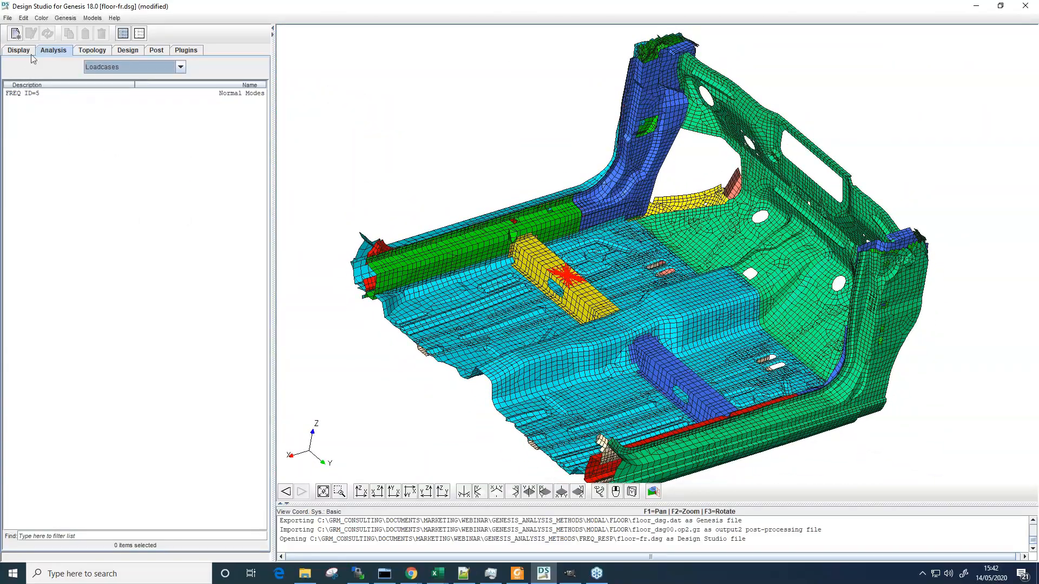
{"action": "left_click", "coordinate": [16, 34]}
{"action": "type", "text": "FR"}
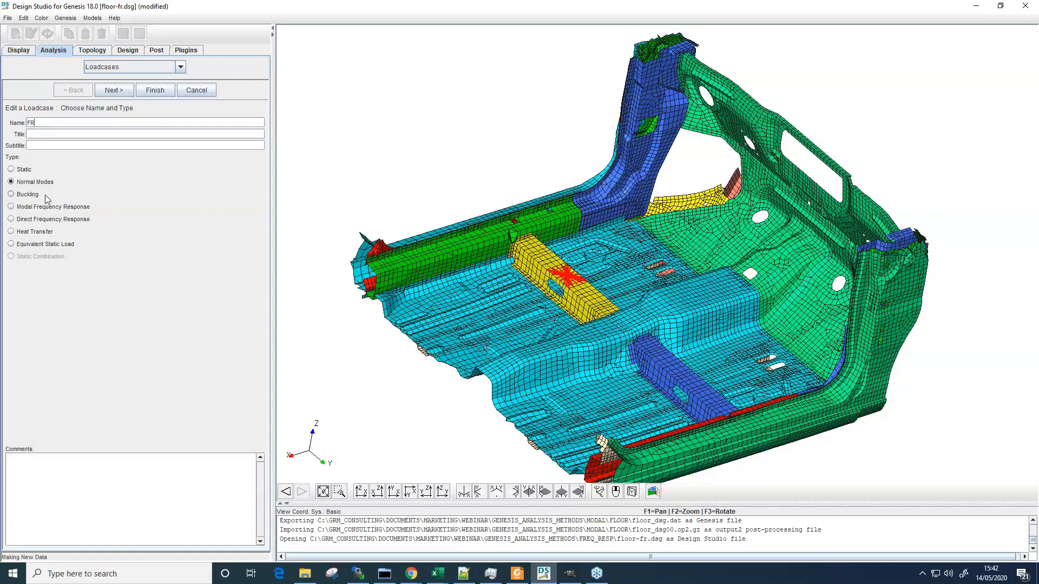
{"action": "left_click", "coordinate": [43, 208]}
{"action": "left_click", "coordinate": [114, 90]}
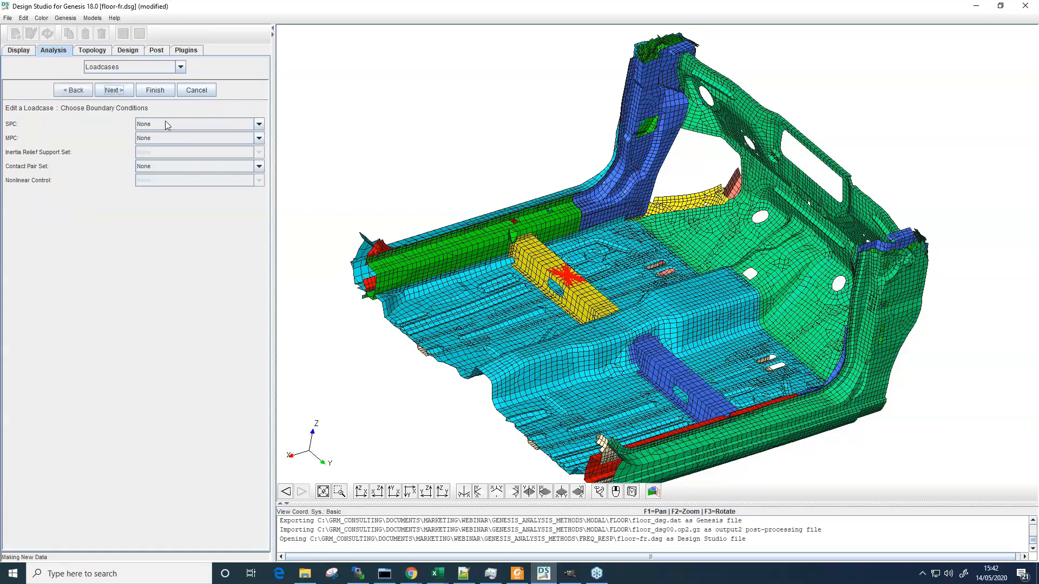
{"action": "left_click", "coordinate": [119, 90]}
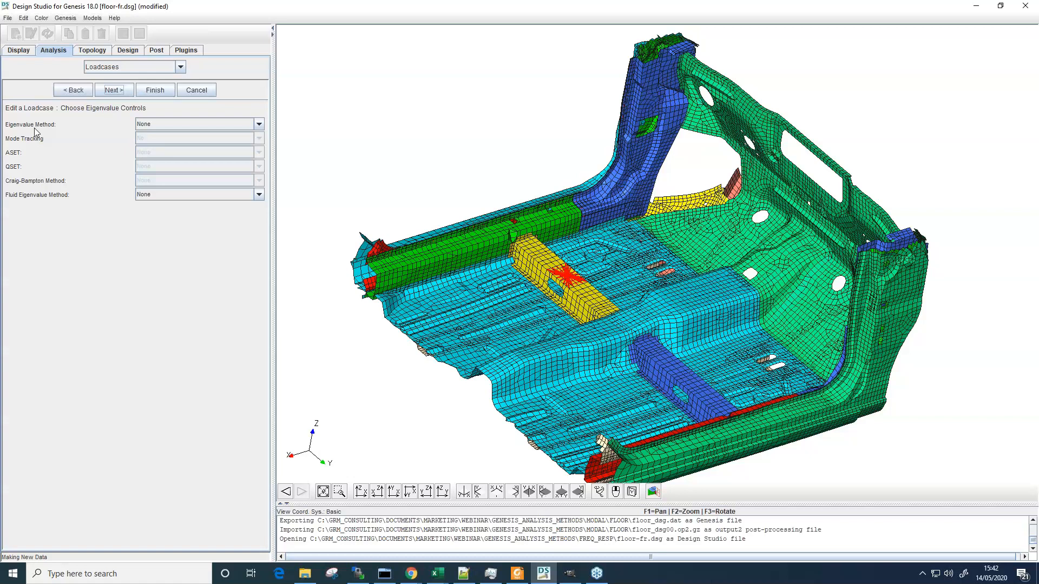
{"action": "left_click", "coordinate": [115, 91]}
Assign the excitation dynamic load set and the freq loading frequency set to the FR loadcase
{"action": "left_click", "coordinate": [142, 125]}
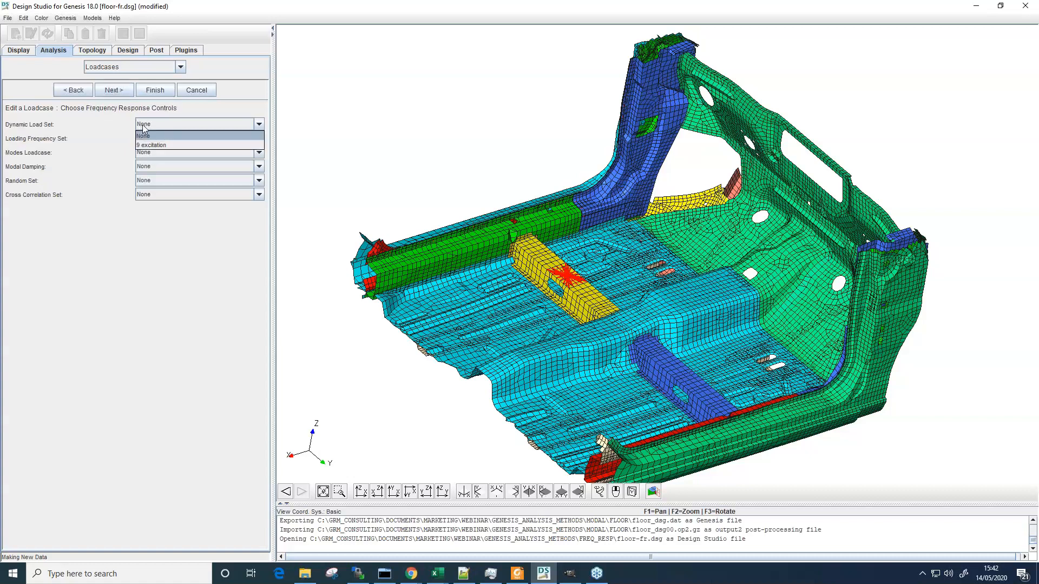
{"action": "left_click", "coordinate": [153, 146]}
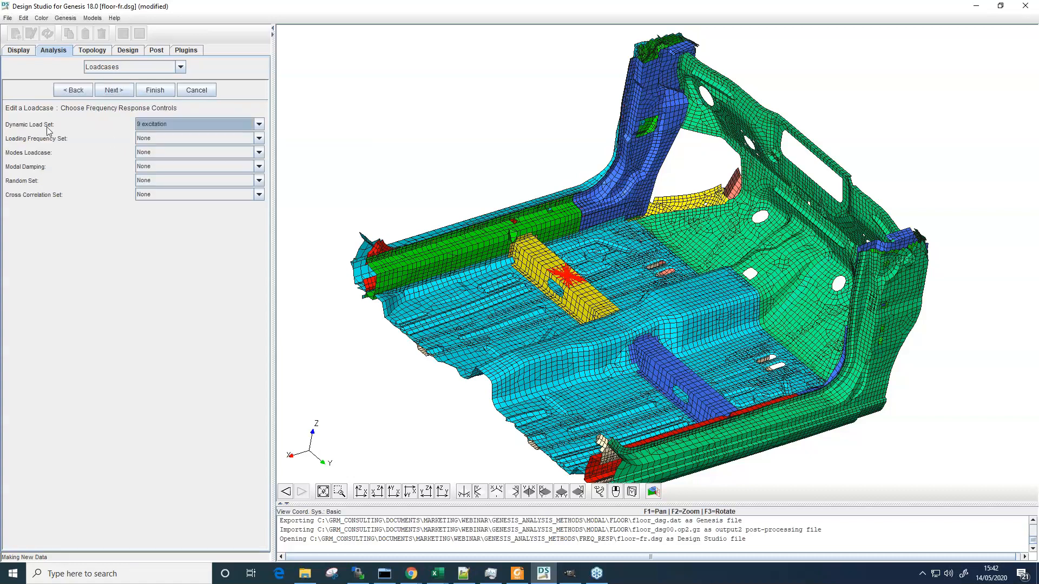
{"action": "left_click", "coordinate": [150, 138]}
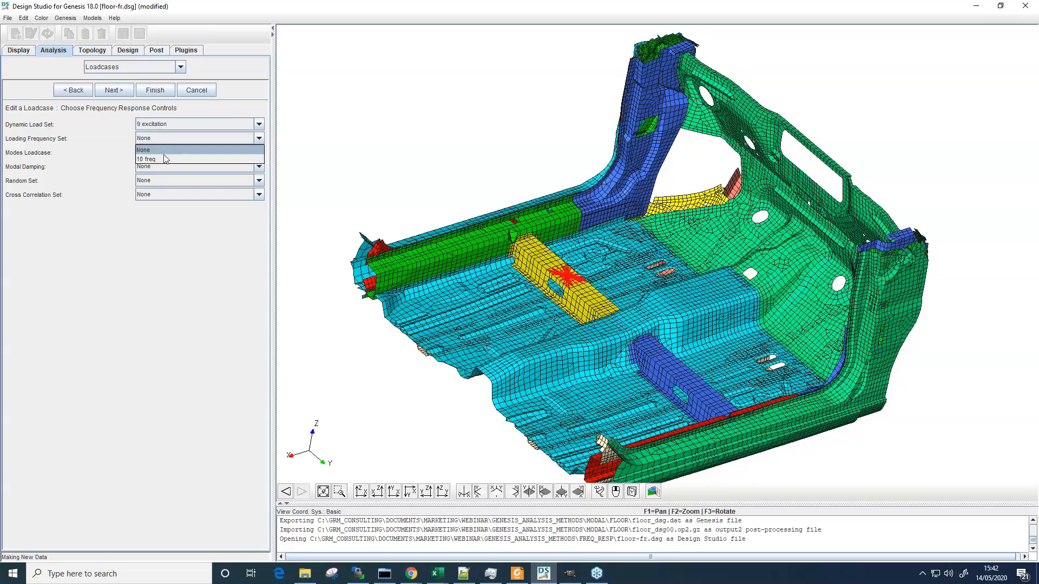
{"action": "left_click", "coordinate": [156, 159]}
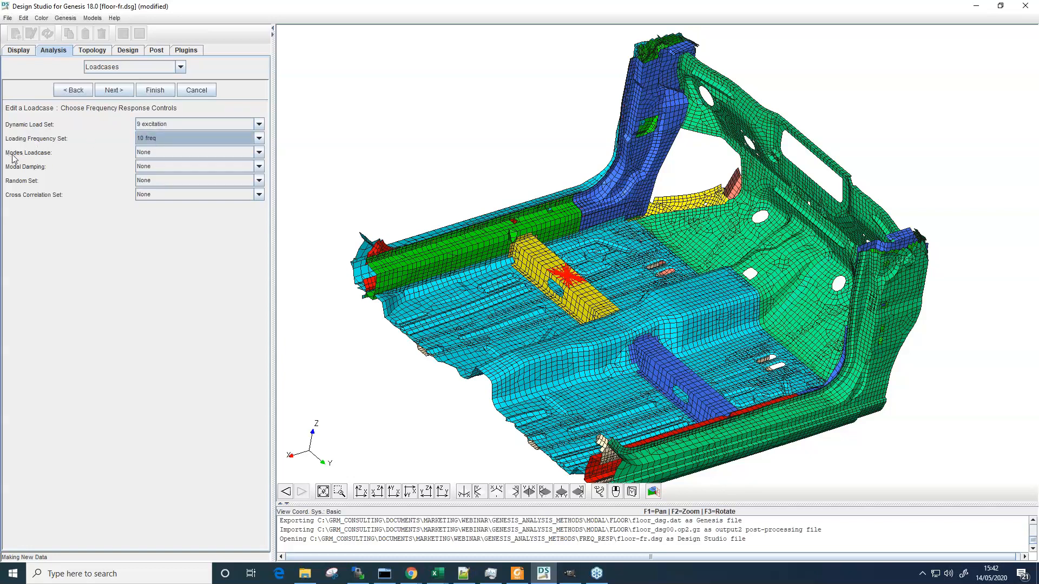
Set the modes loadcase to Normal Modes and the modal damping to damping, and continue to the result requests
{"action": "left_click", "coordinate": [144, 154]}
{"action": "left_click", "coordinate": [157, 174]}
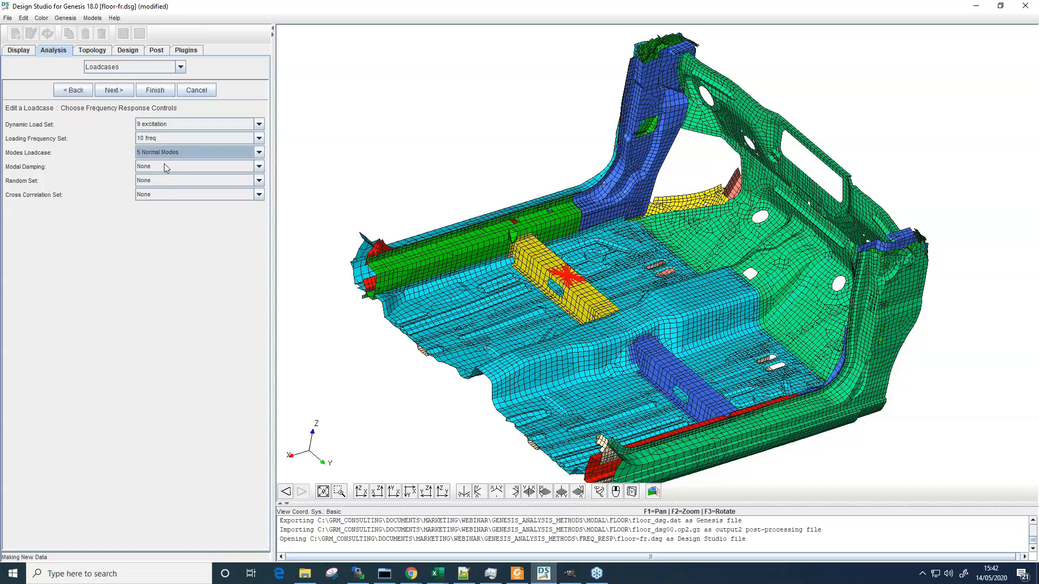
{"action": "left_click", "coordinate": [161, 168]}
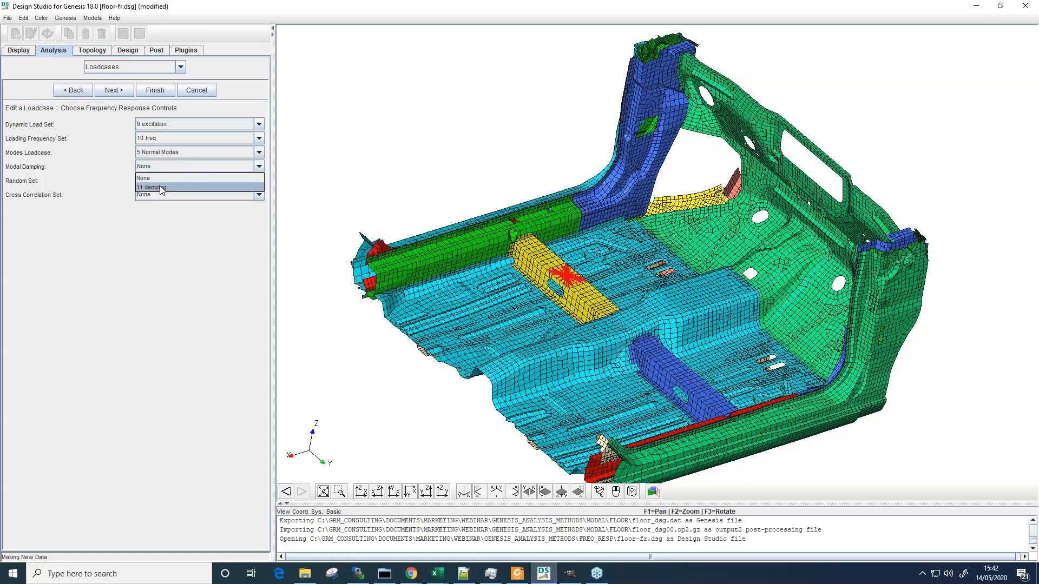
{"action": "left_click", "coordinate": [161, 187]}
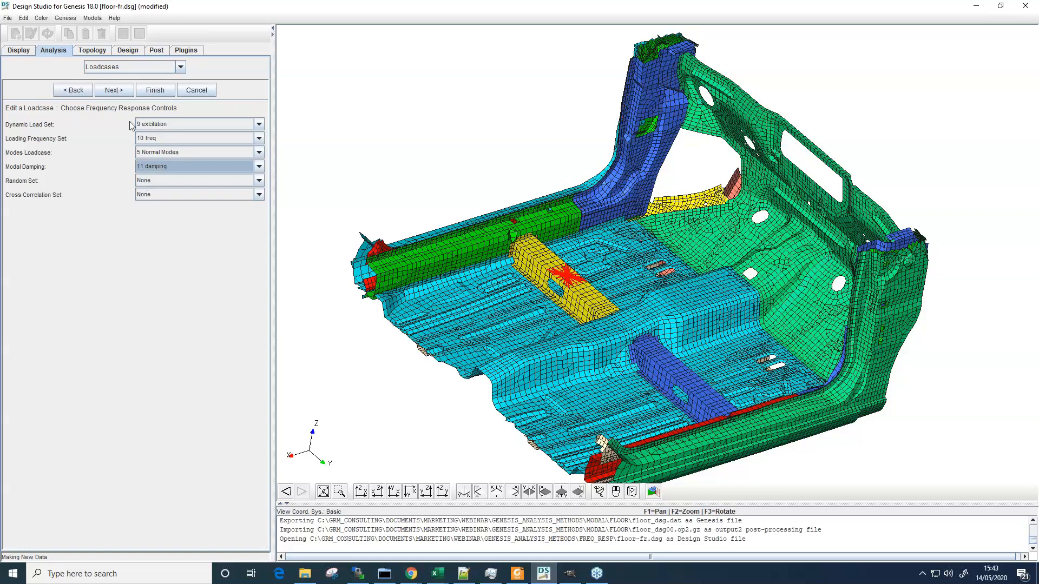
{"action": "left_click", "coordinate": [117, 91]}
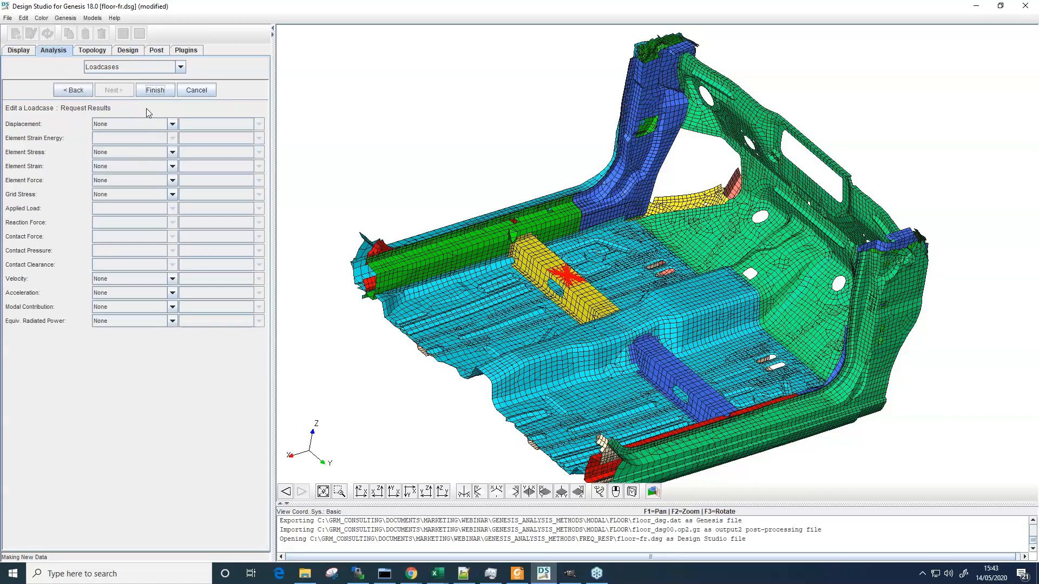
Request displacement results as Post for the output grid set
{"action": "left_click", "coordinate": [141, 125]}
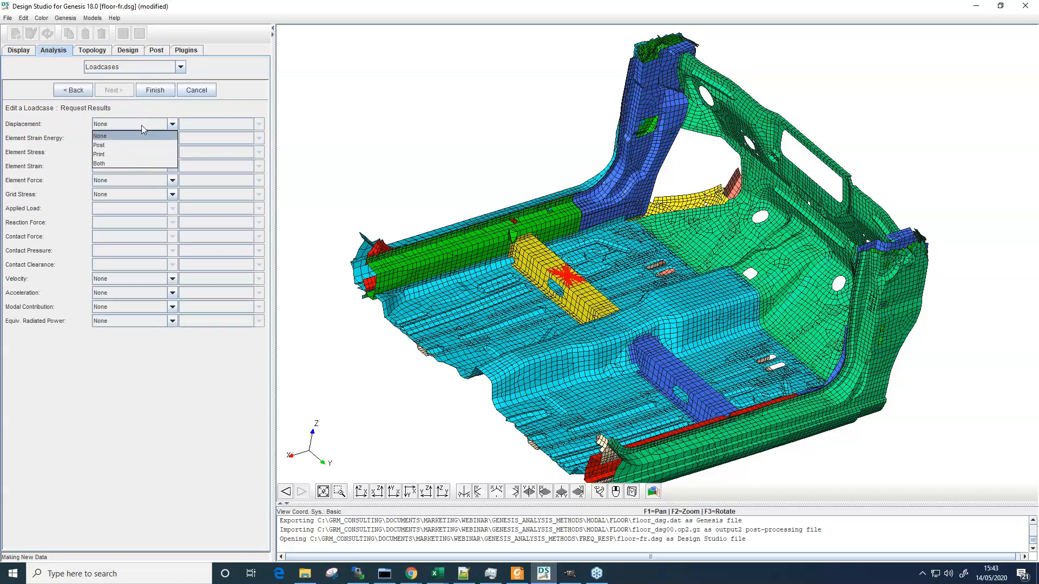
{"action": "left_click", "coordinate": [101, 145]}
{"action": "left_click", "coordinate": [198, 124]}
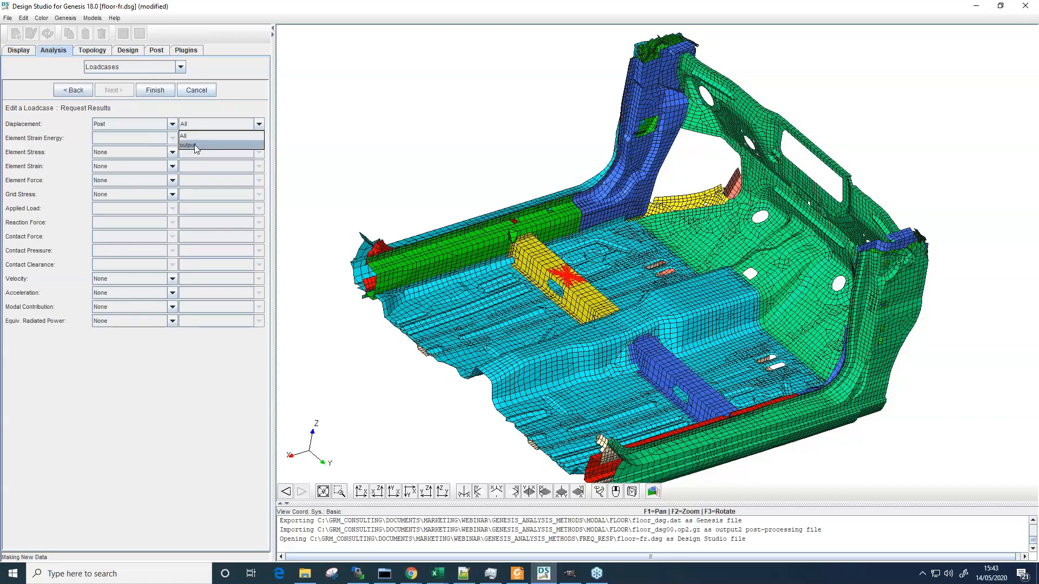
{"action": "left_click", "coordinate": [193, 135]}
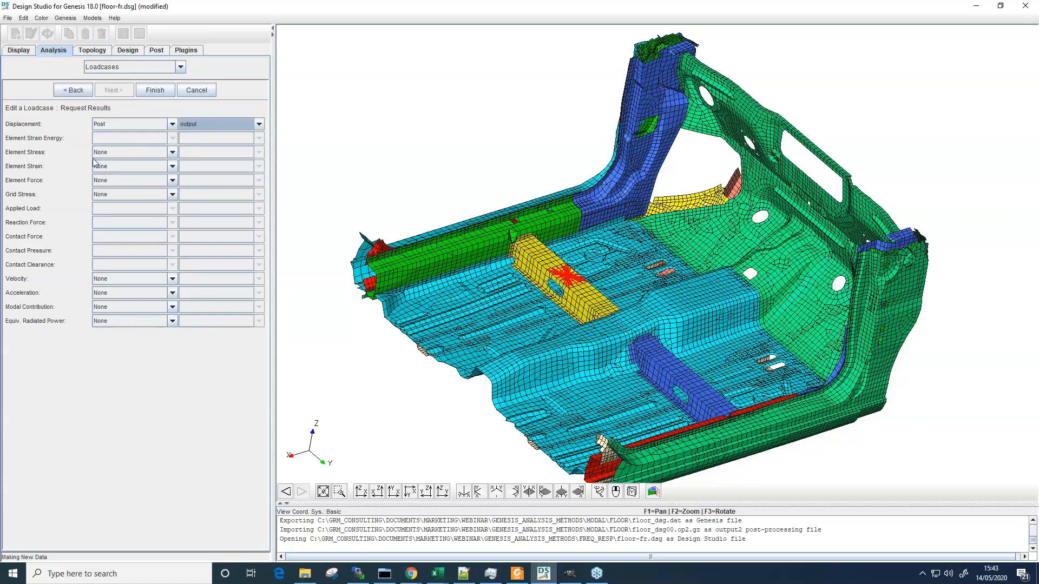
Request velocity and acceleration results as Post for the output grid set, and finish the loadcase
{"action": "left_click", "coordinate": [106, 281]}
{"action": "left_click", "coordinate": [113, 298]}
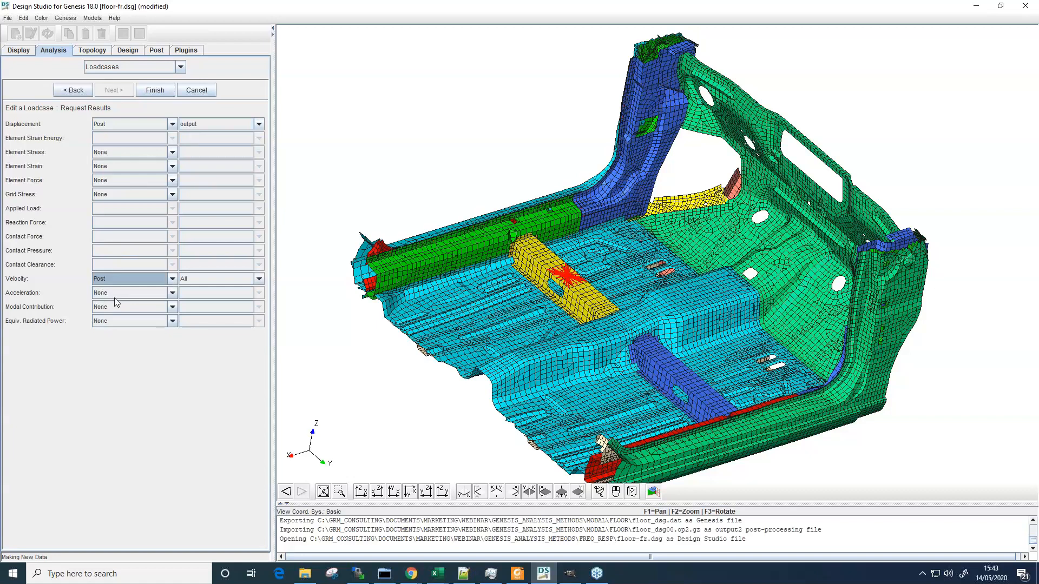
{"action": "left_click", "coordinate": [121, 293]}
{"action": "left_click", "coordinate": [102, 313]}
{"action": "left_click", "coordinate": [187, 292]}
{"action": "left_click", "coordinate": [205, 313]}
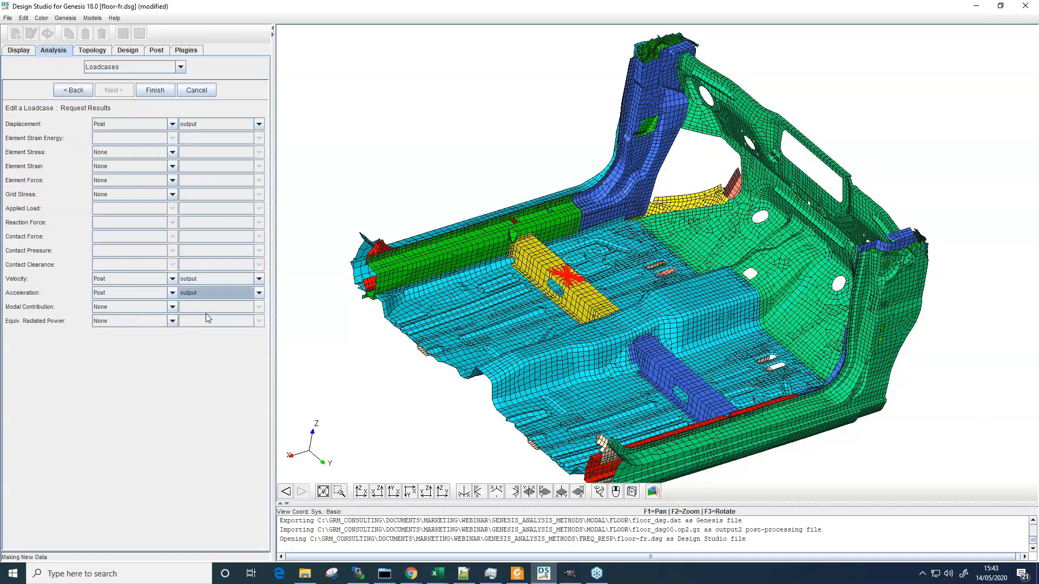
{"action": "scroll", "coordinate": [341, 273], "scroll_direction": "down", "scroll_amount": 3}
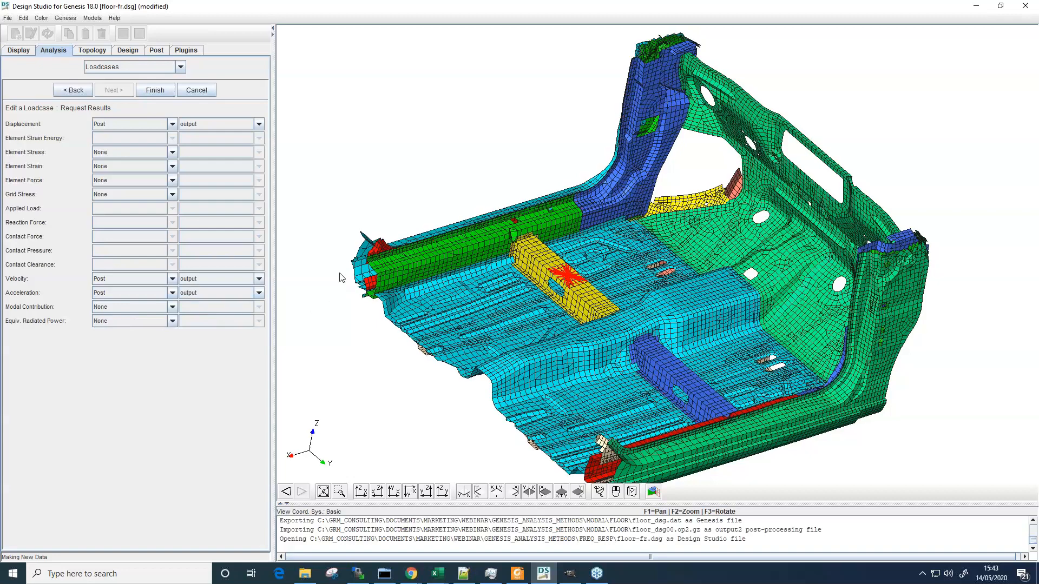
{"action": "left_click", "coordinate": [154, 91]}
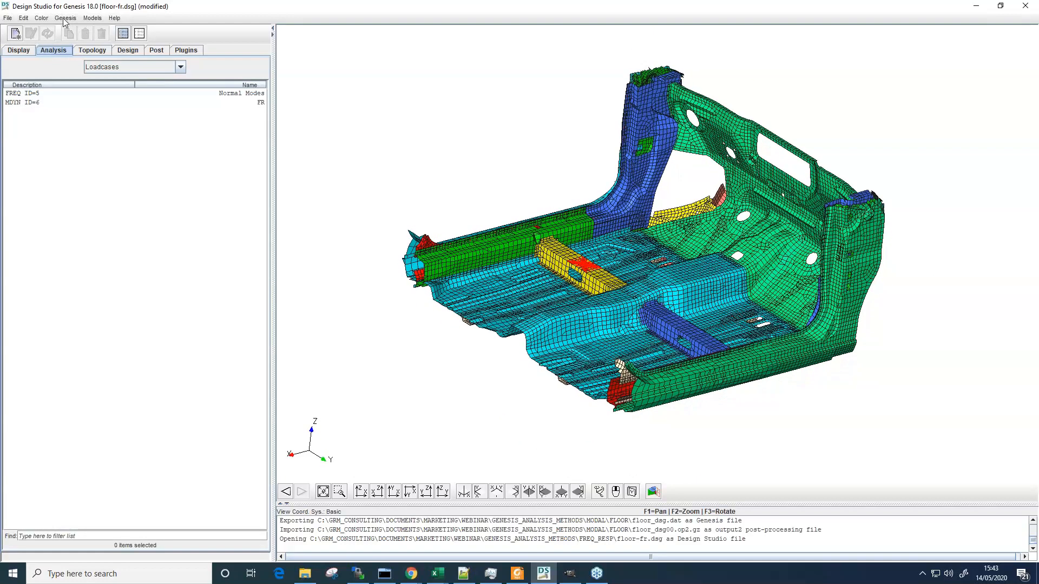
Run a single Genesis analysis of the floor model and let it finish
{"action": "left_click", "coordinate": [92, 18]}
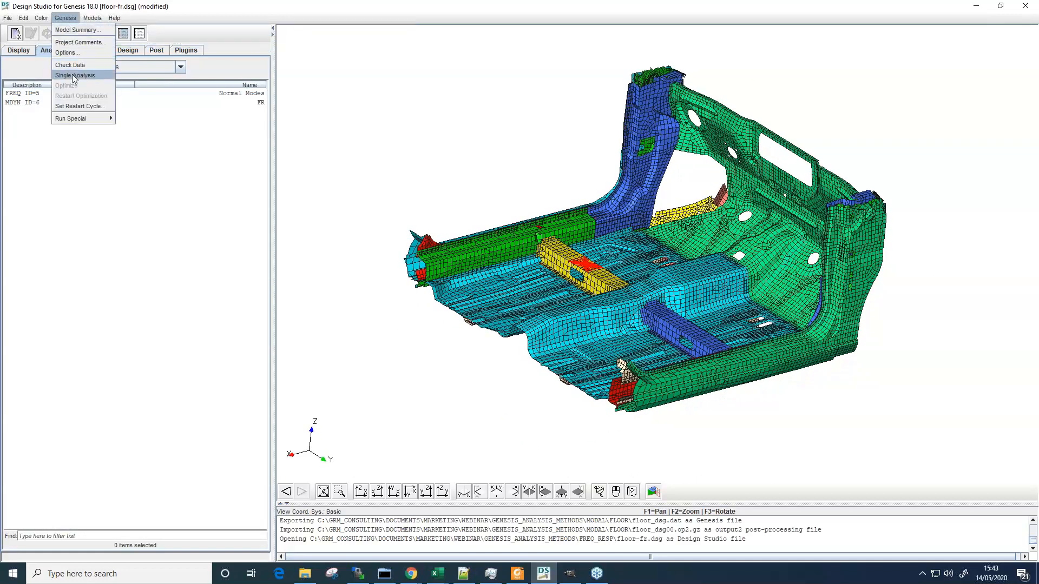
{"action": "left_click", "coordinate": [76, 79]}
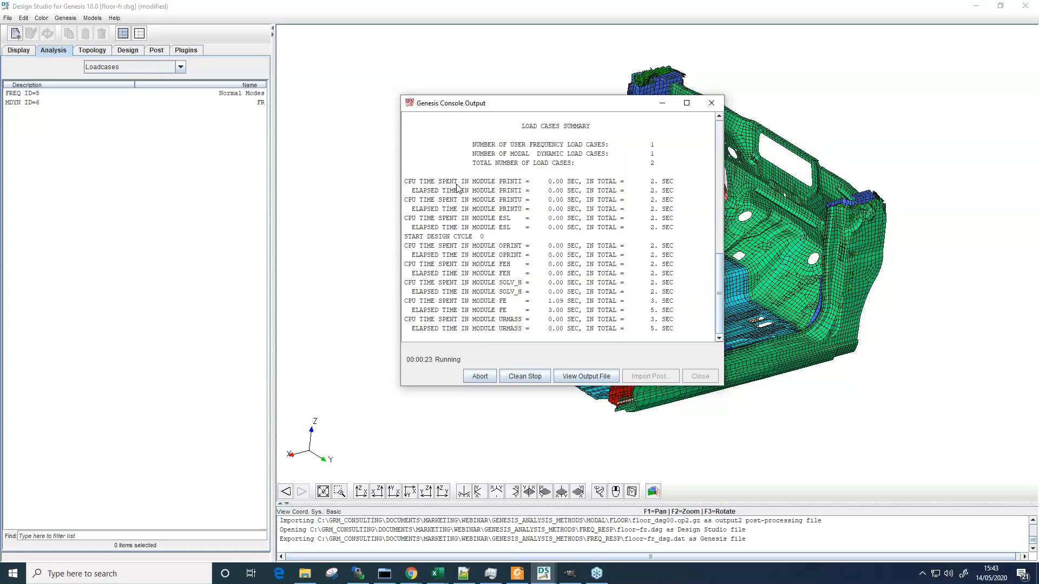
{"action": "left_click_drag", "start_coordinate": [566, 108], "coordinate": [544, 110]}
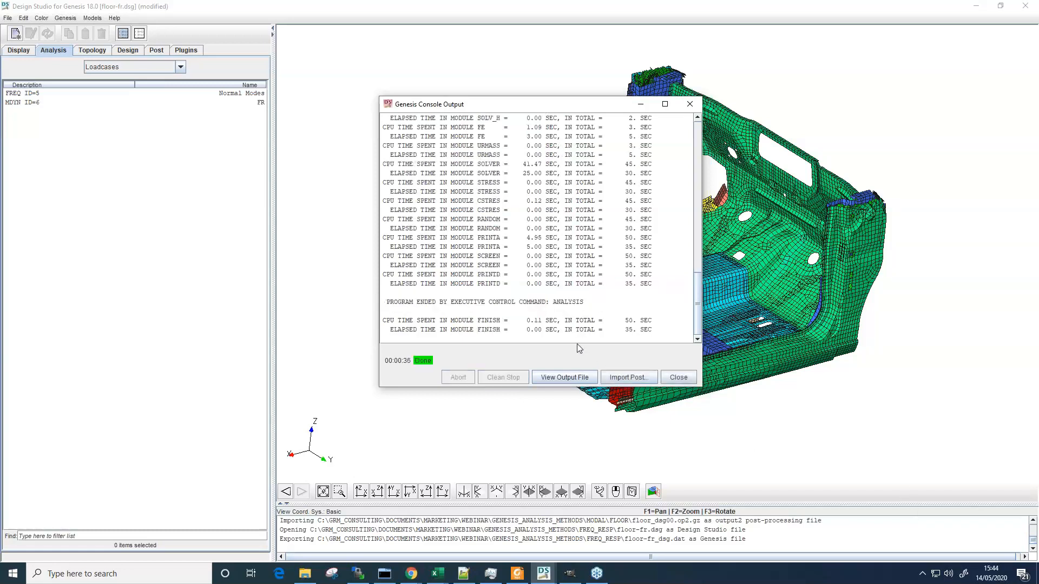
Import the post-processing file floor-fr_dsg00.op2.gz and close the Genesis console output
{"action": "left_click", "coordinate": [628, 378]}
{"action": "left_click", "coordinate": [480, 210]}
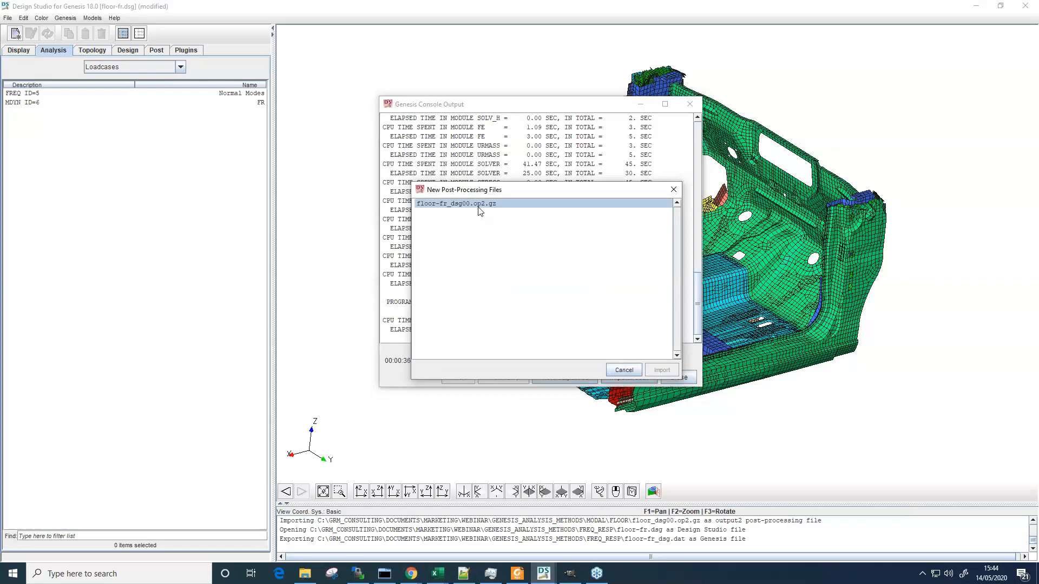
{"action": "left_click", "coordinate": [668, 371]}
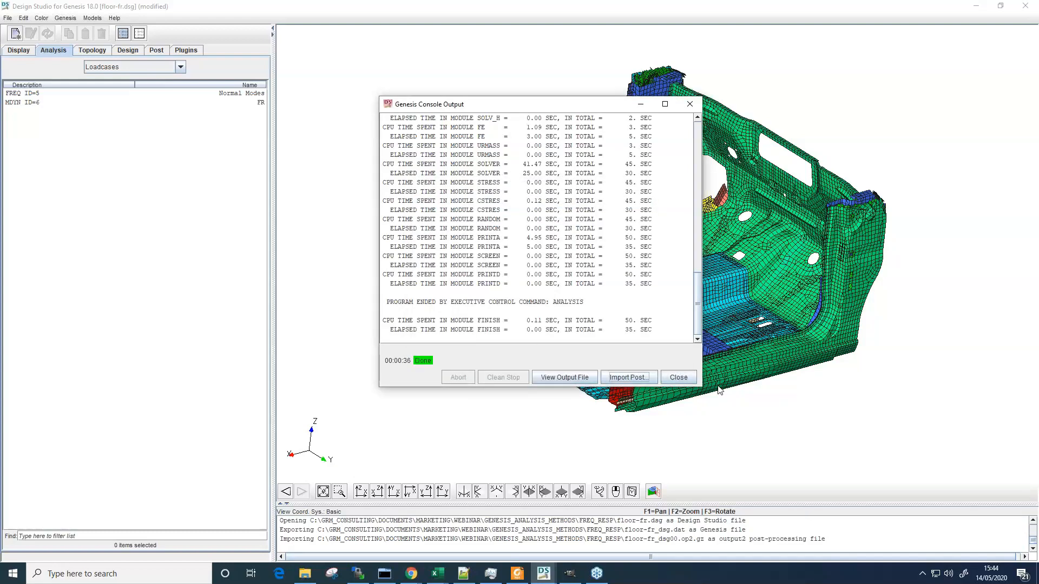
{"action": "left_click", "coordinate": [685, 379]}
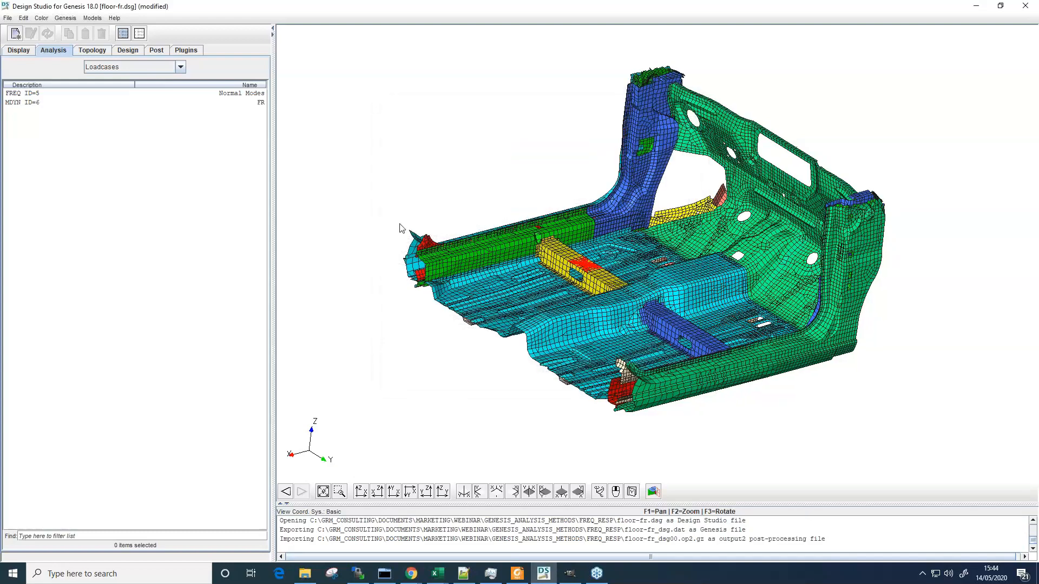
Open the list of imported result datasets and examine it down to the frequency response entries at its end
{"action": "scroll", "coordinate": [401, 228], "scroll_direction": "up", "scroll_amount": 3}
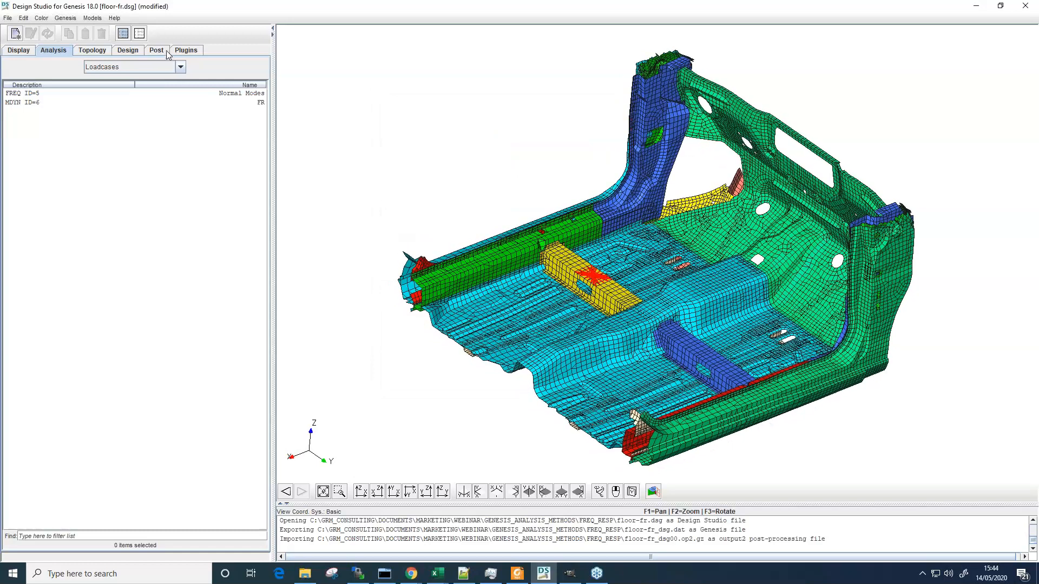
{"action": "left_click", "coordinate": [156, 50]}
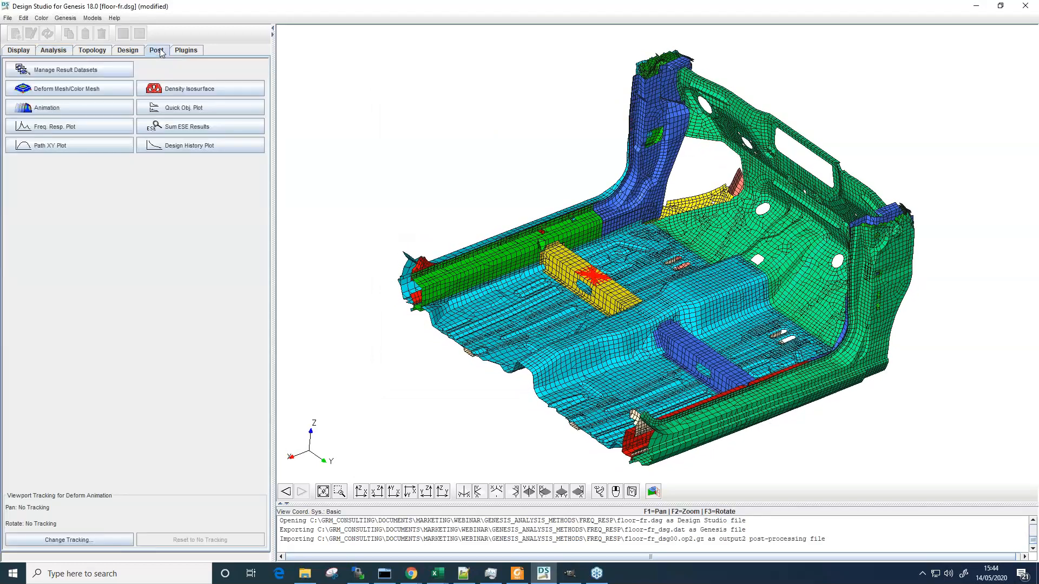
{"action": "left_click", "coordinate": [92, 69]}
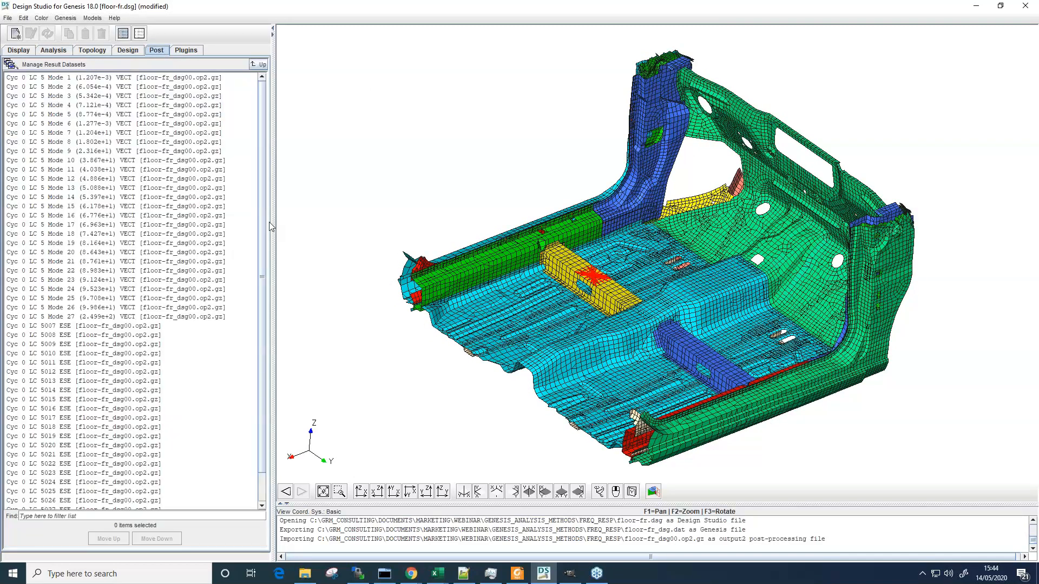
{"action": "left_click_drag", "start_coordinate": [259, 232], "coordinate": [264, 356]}
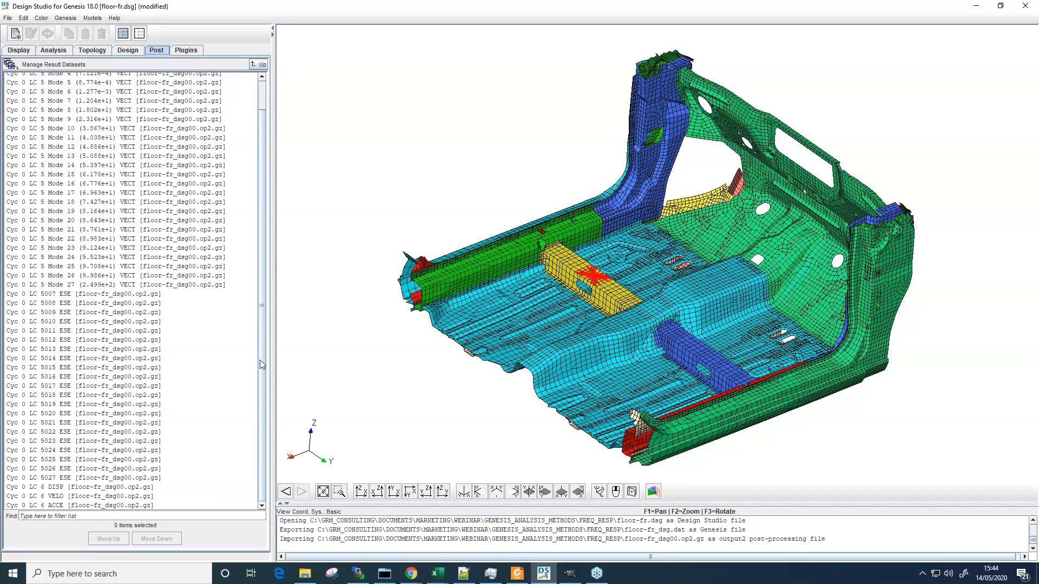
Check the loadcase 6 displacement, velocity and acceleration entries in the result datasets, and leave the dataset list
{"action": "left_click", "coordinate": [58, 489]}
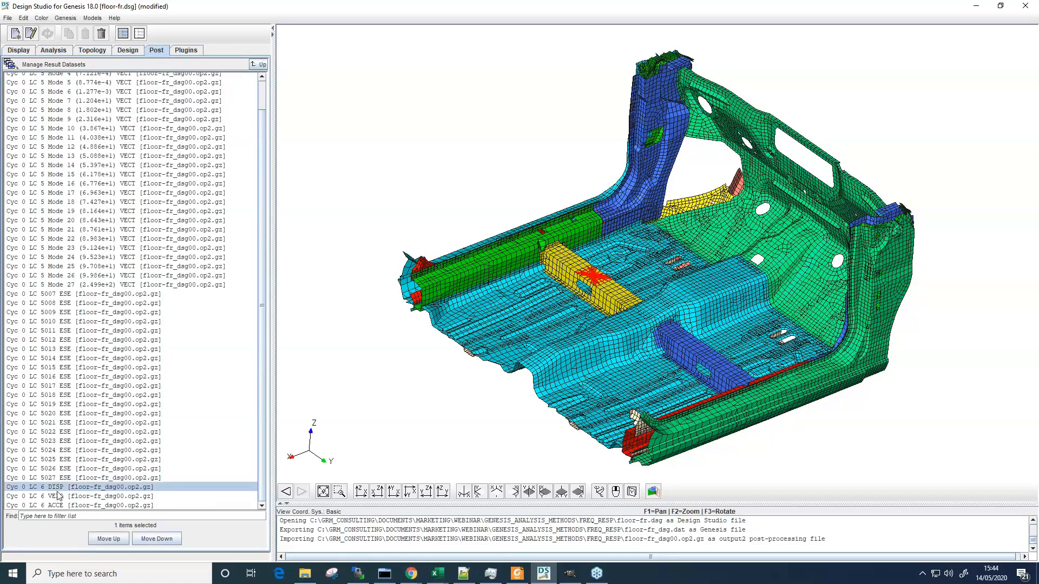
{"action": "left_click", "coordinate": [61, 496]}
{"action": "left_click", "coordinate": [68, 505]}
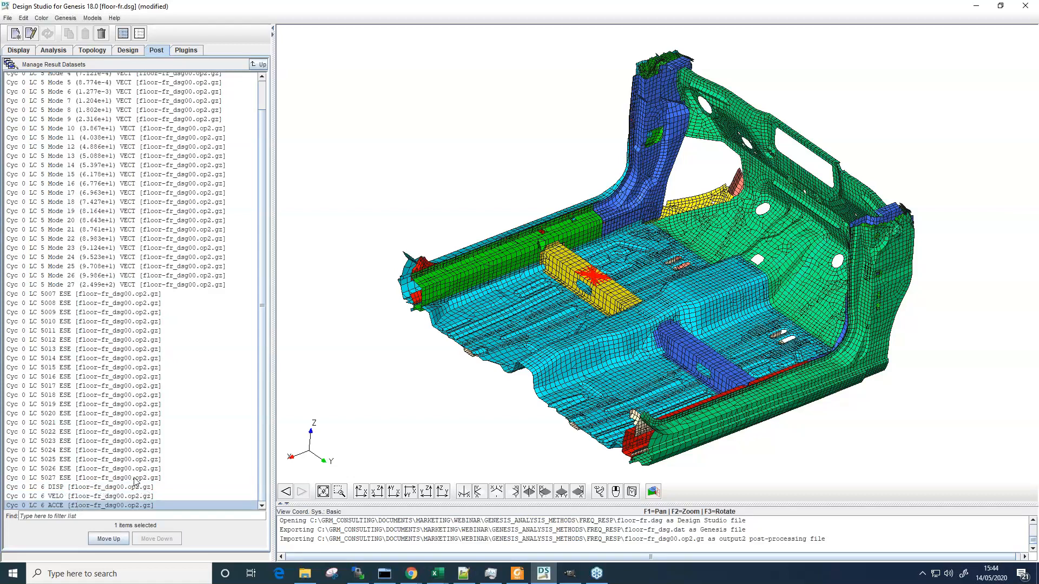
{"action": "left_click", "coordinate": [259, 63]}
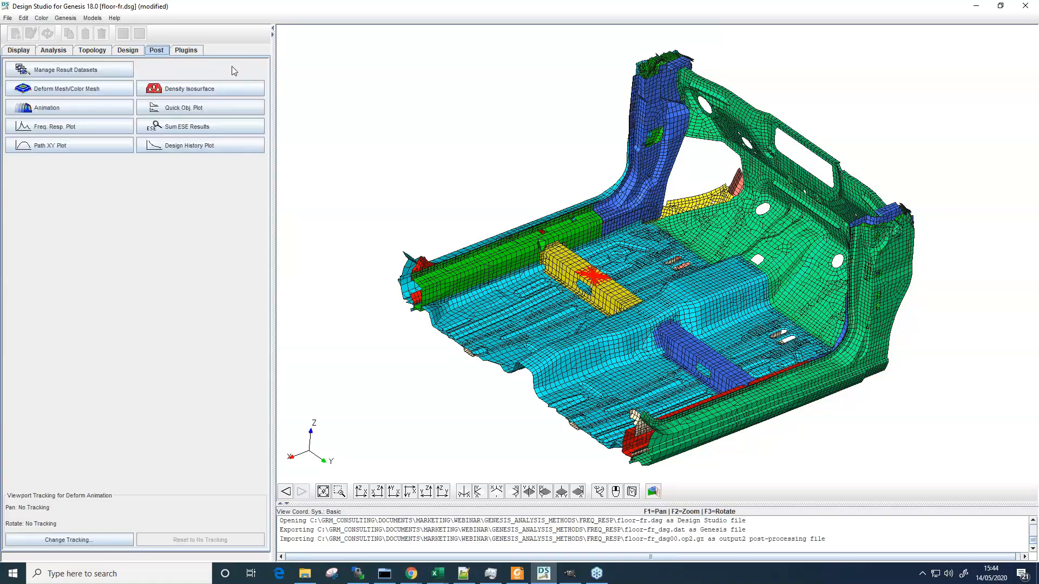
Look through the result datasets offered for deforming and colouring the mesh, and leave without displaying any
{"action": "left_click", "coordinate": [54, 91]}
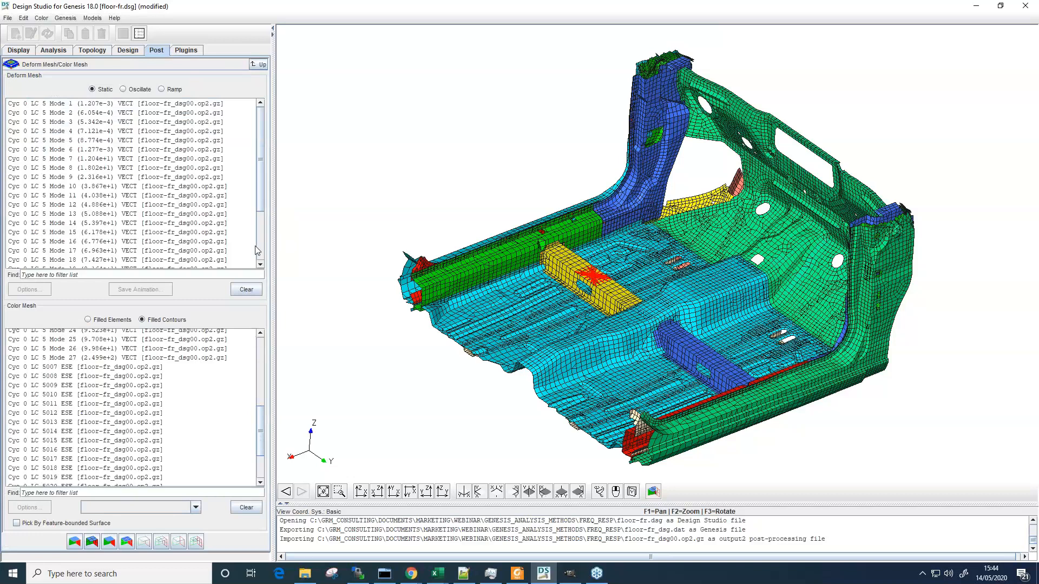
{"action": "scroll", "coordinate": [257, 206], "scroll_direction": "down", "scroll_amount": 3}
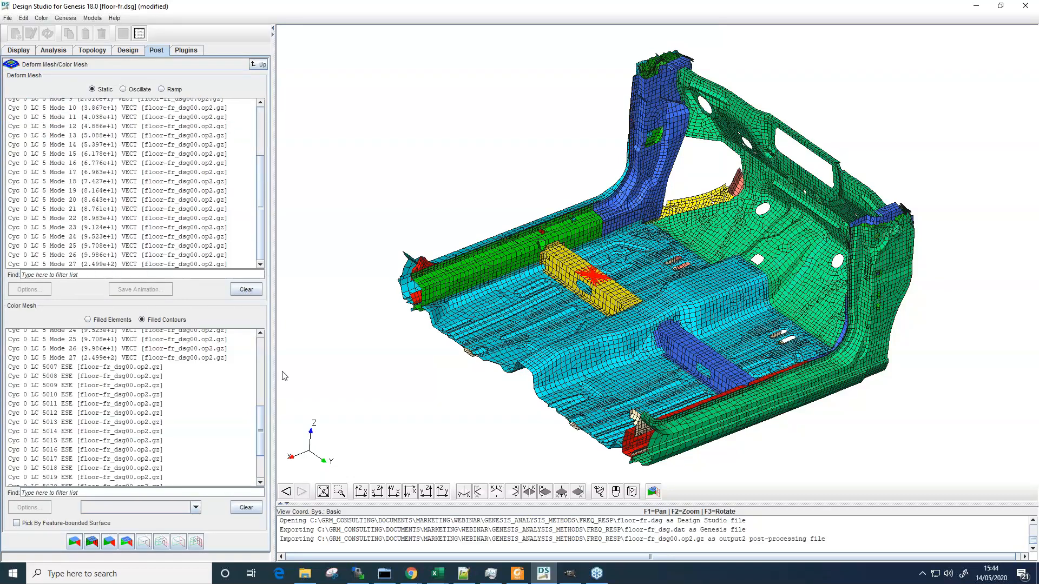
{"action": "left_click_drag", "start_coordinate": [262, 432], "coordinate": [264, 338]}
{"action": "left_click_drag", "start_coordinate": [259, 216], "coordinate": [261, 128]}
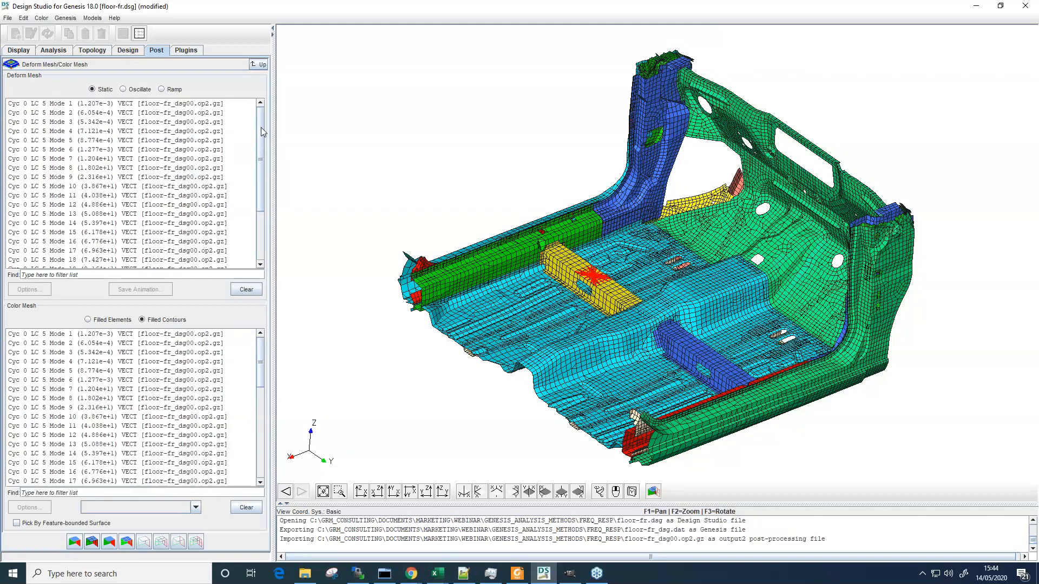
{"action": "left_click", "coordinate": [258, 65]}
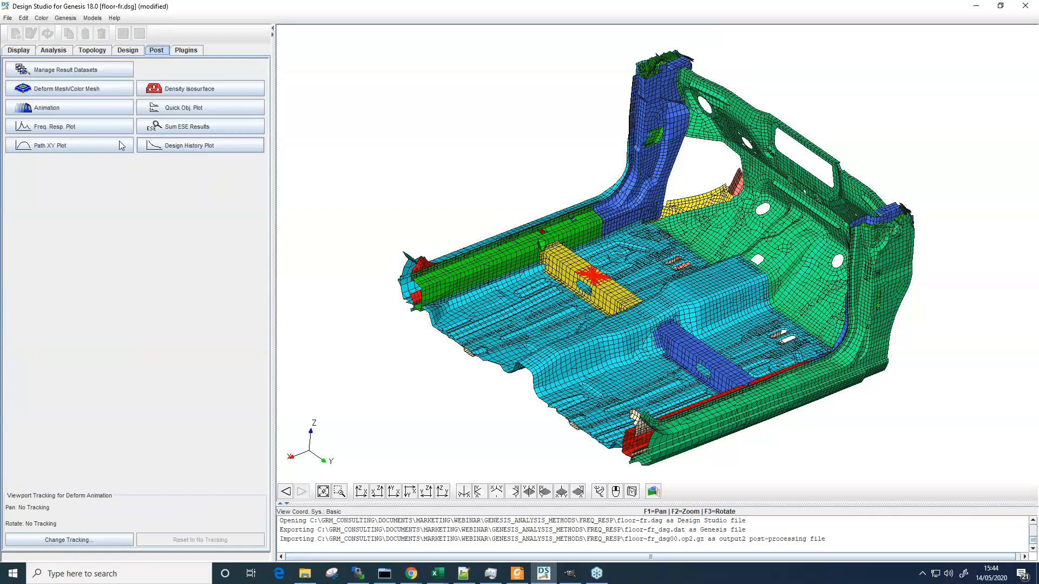
Create a new frequency response plot of type Magnitude + Phase, and reposition and enlarge its plot window
{"action": "left_click", "coordinate": [83, 128]}
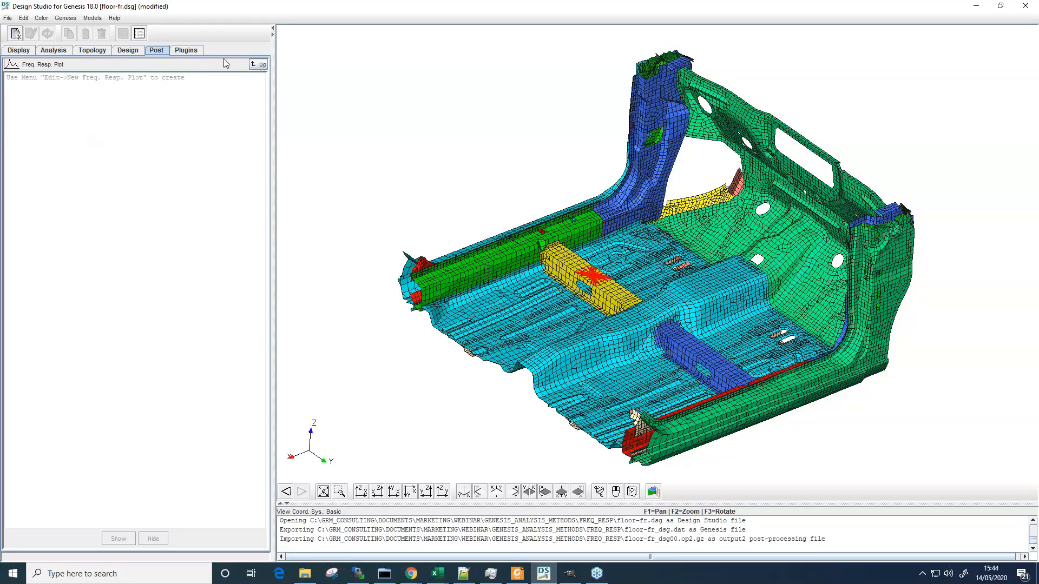
{"action": "left_click", "coordinate": [15, 33]}
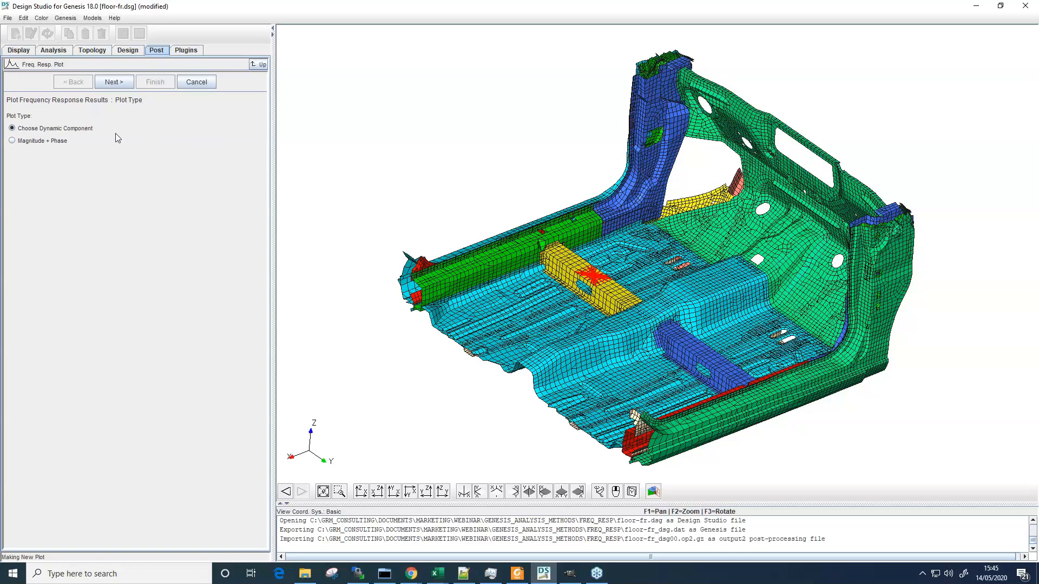
{"action": "left_click", "coordinate": [11, 141]}
{"action": "left_click", "coordinate": [115, 82]}
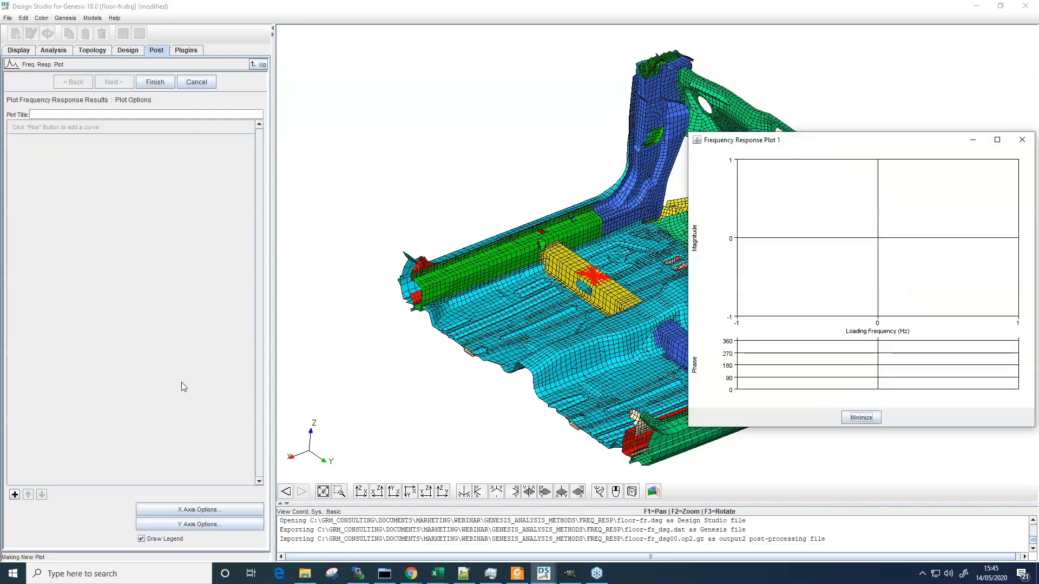
{"action": "left_click_drag", "start_coordinate": [747, 140], "coordinate": [343, 65]}
{"action": "left_click_drag", "start_coordinate": [616, 351], "coordinate": [950, 452]}
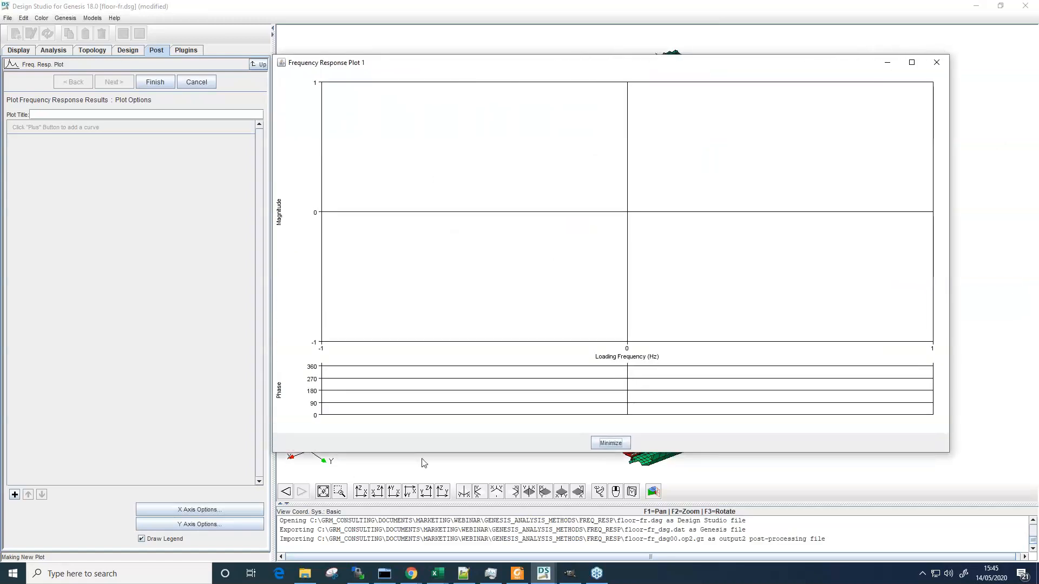
Add loadcase 6 velocity curves for grids 100003, 100002 and 172120 to the plot, using the Translation 3 component
{"action": "left_click", "coordinate": [17, 495]}
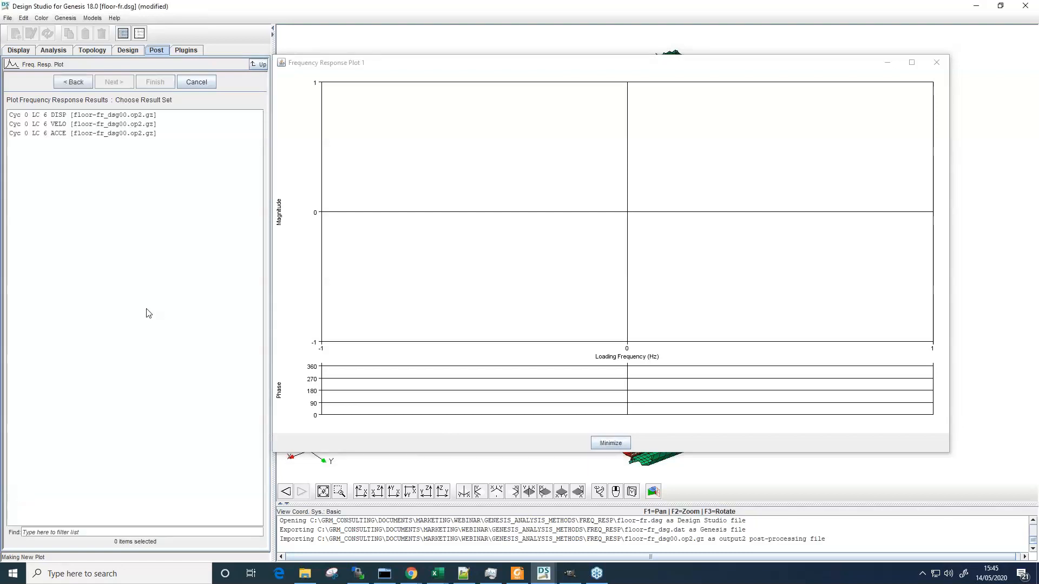
{"action": "left_click", "coordinate": [66, 126]}
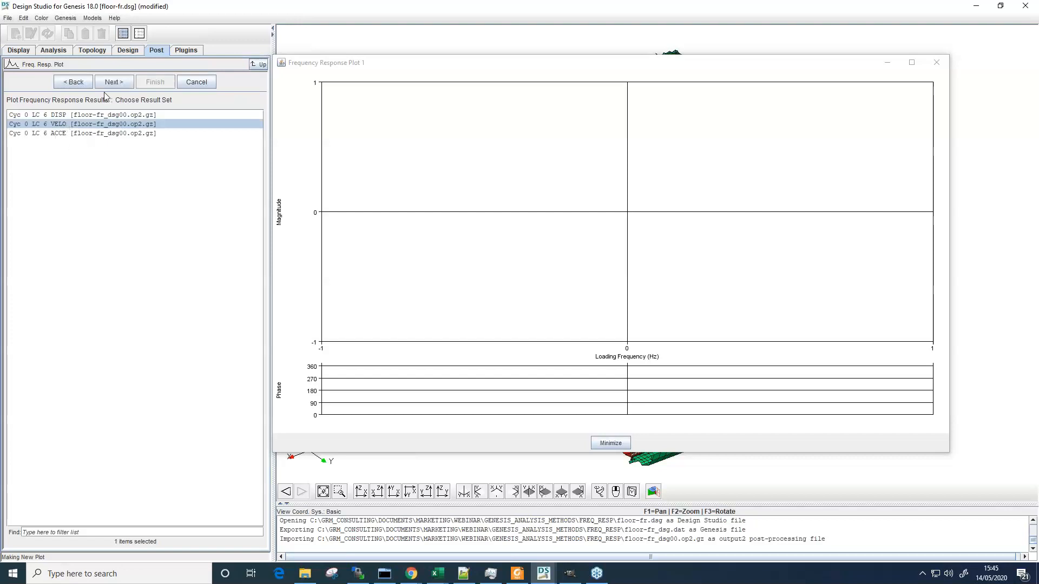
{"action": "left_click", "coordinate": [111, 83]}
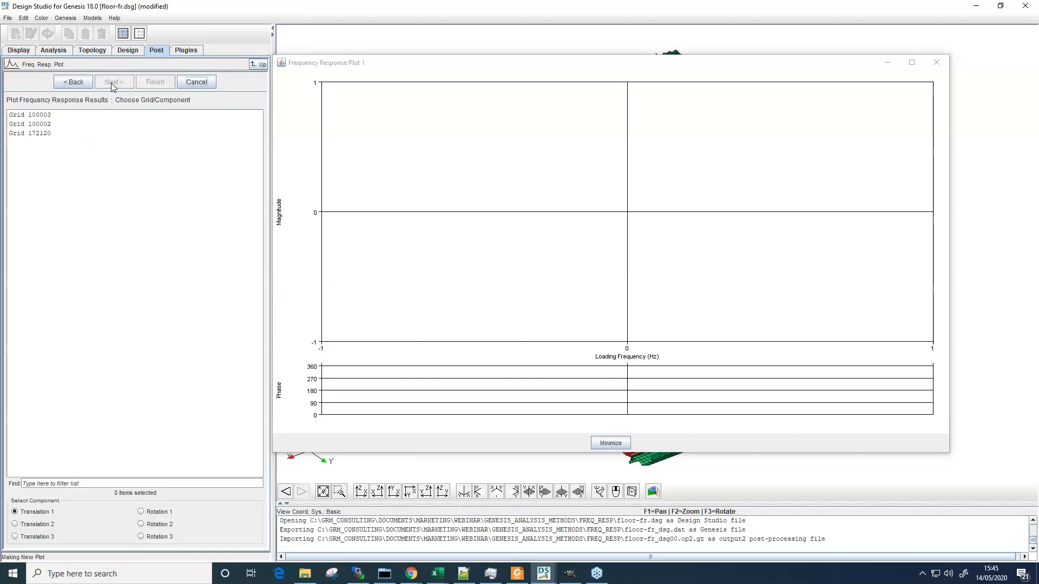
{"action": "left_click", "coordinate": [46, 133]}
{"action": "left_click", "coordinate": [43, 116], "text": "shift"}
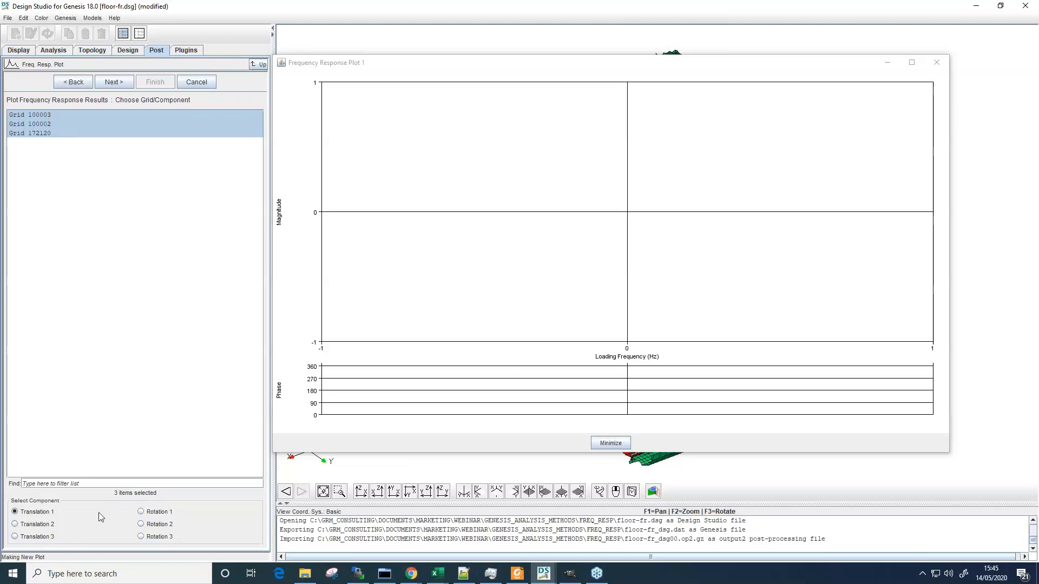
{"action": "left_click", "coordinate": [15, 536]}
{"action": "left_click", "coordinate": [113, 85]}
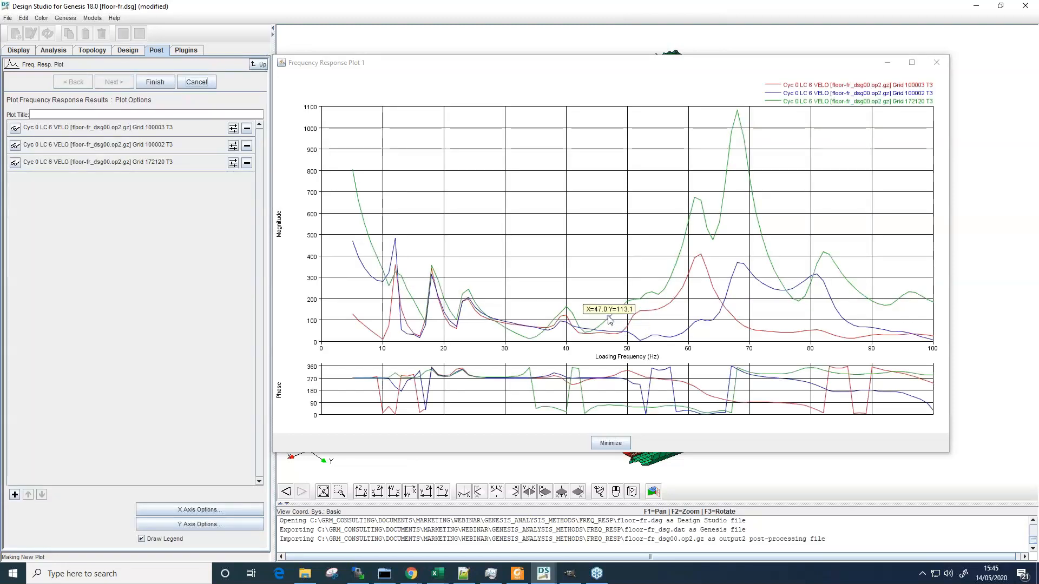
Examine the magnitude peaks of the three velocity curves, from the low-frequency peaks up to those between 60 and 70 Hz
{"action": "mouse_move", "coordinate": [702, 307]}
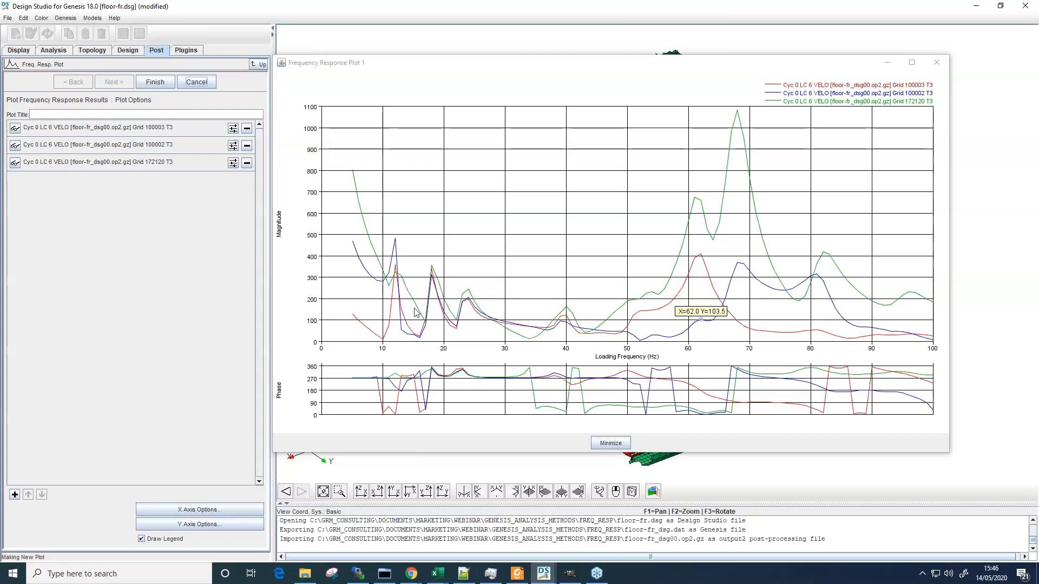
{"action": "mouse_move", "coordinate": [395, 241]}
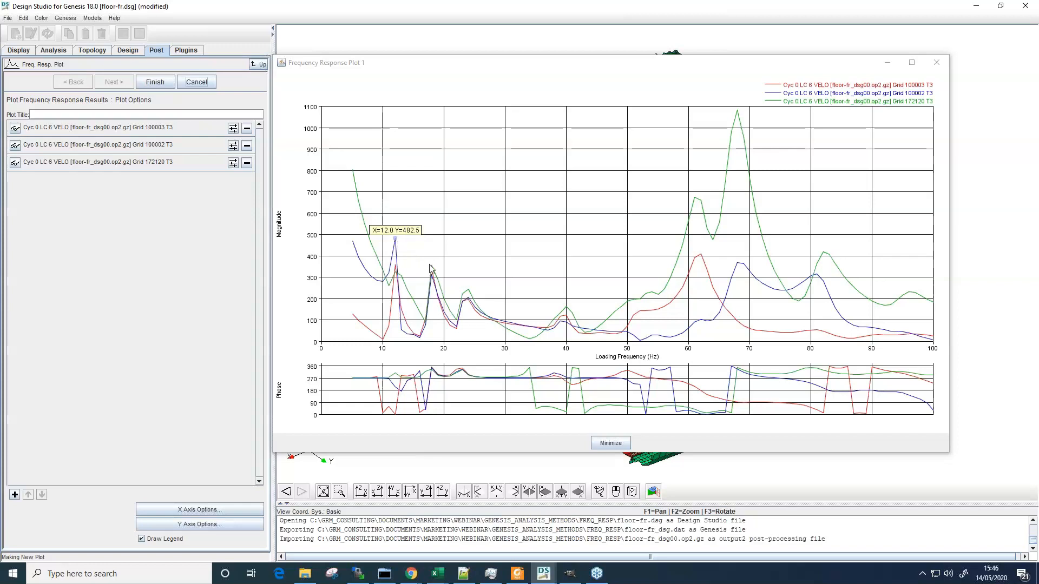
{"action": "mouse_move", "coordinate": [431, 267]}
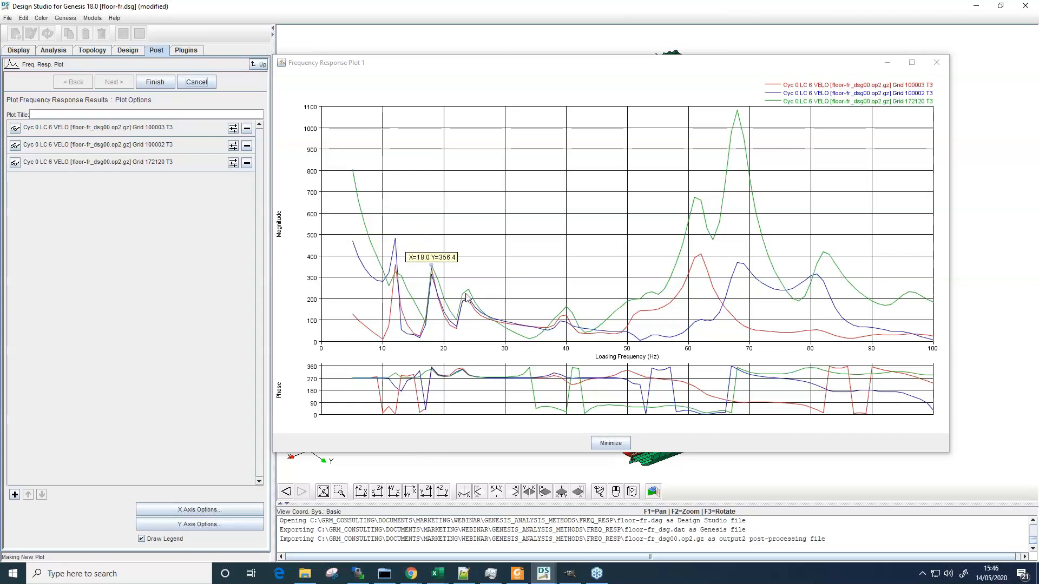
{"action": "mouse_move", "coordinate": [468, 292]}
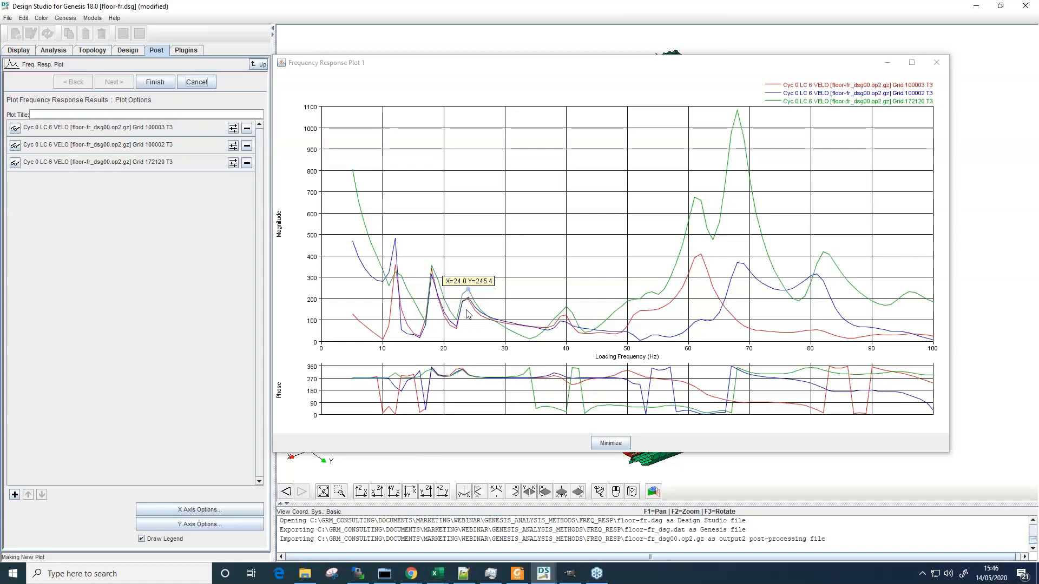
{"action": "mouse_move", "coordinate": [567, 310]}
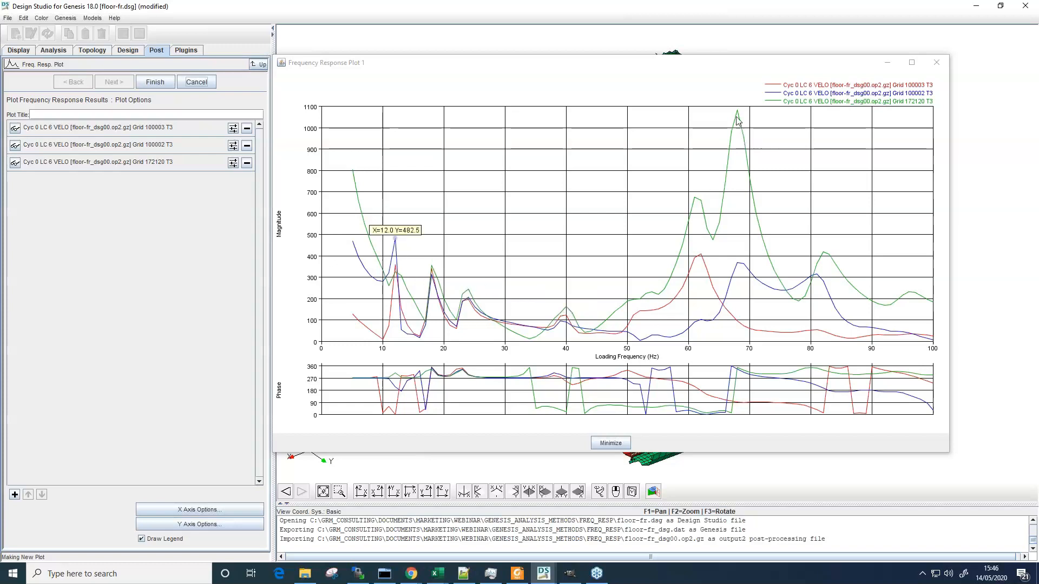
{"action": "mouse_move", "coordinate": [738, 114]}
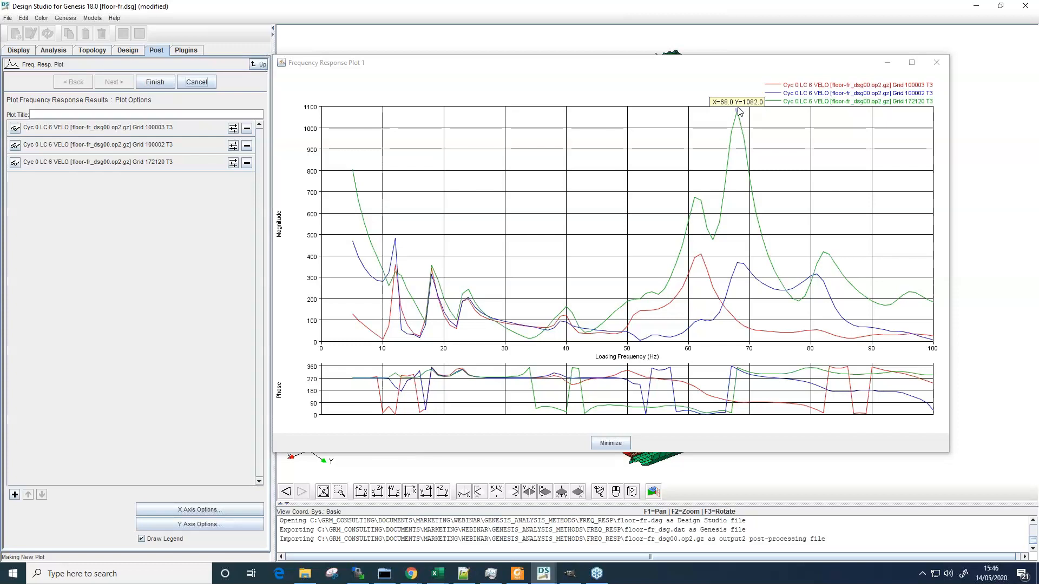
{"action": "mouse_move", "coordinate": [745, 269]}
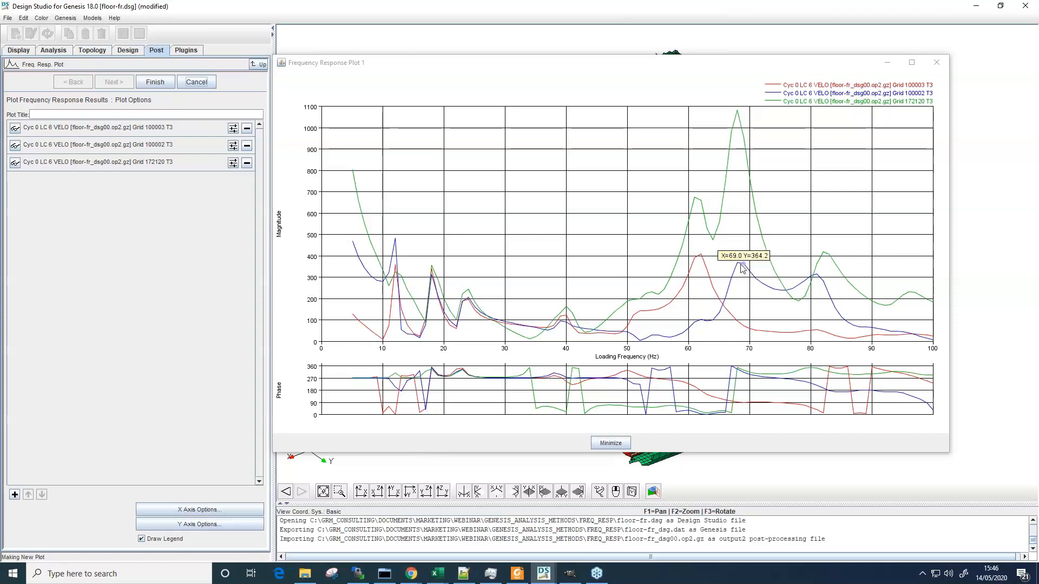
Minimize the frequency response plot window and finish the plot definition
{"action": "left_click", "coordinate": [887, 64]}
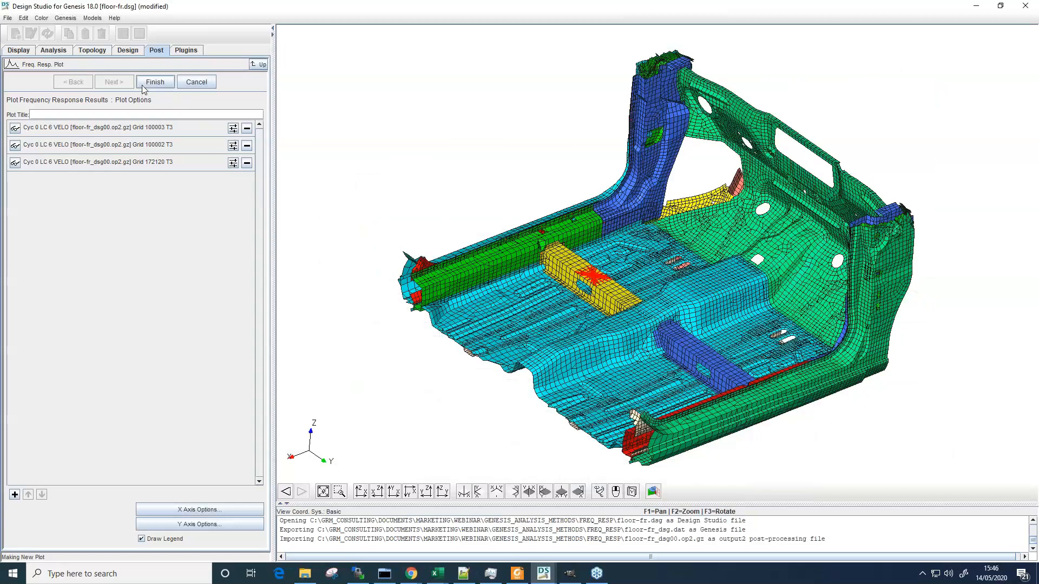
{"action": "left_click", "coordinate": [152, 82]}
{"action": "left_click", "coordinate": [258, 63]}
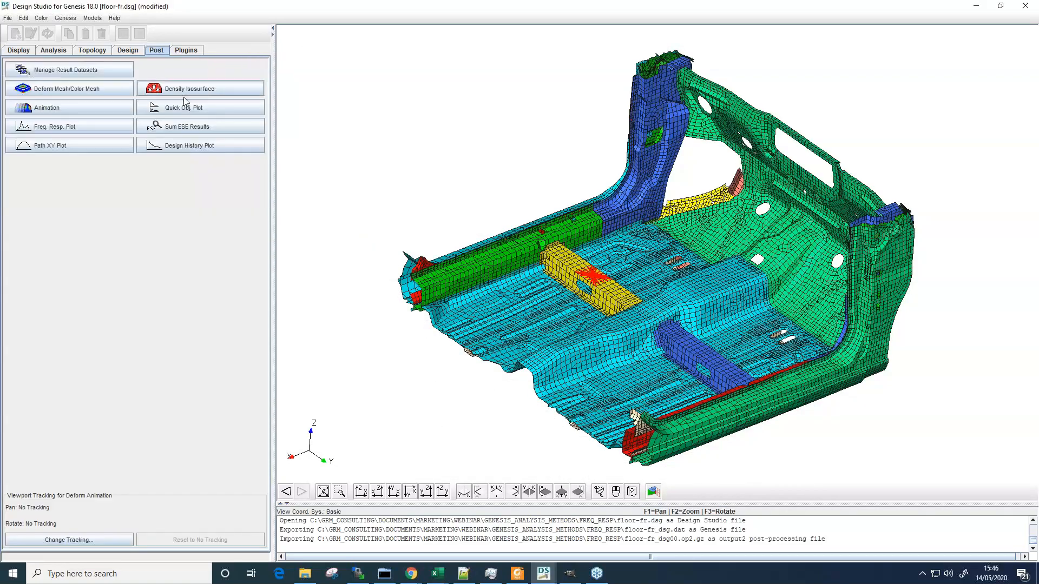
Animate the loadcase 5 mode 7 shape as an oscillating deformed mesh, view it from several angles, and leave the display
{"action": "left_click", "coordinate": [82, 91]}
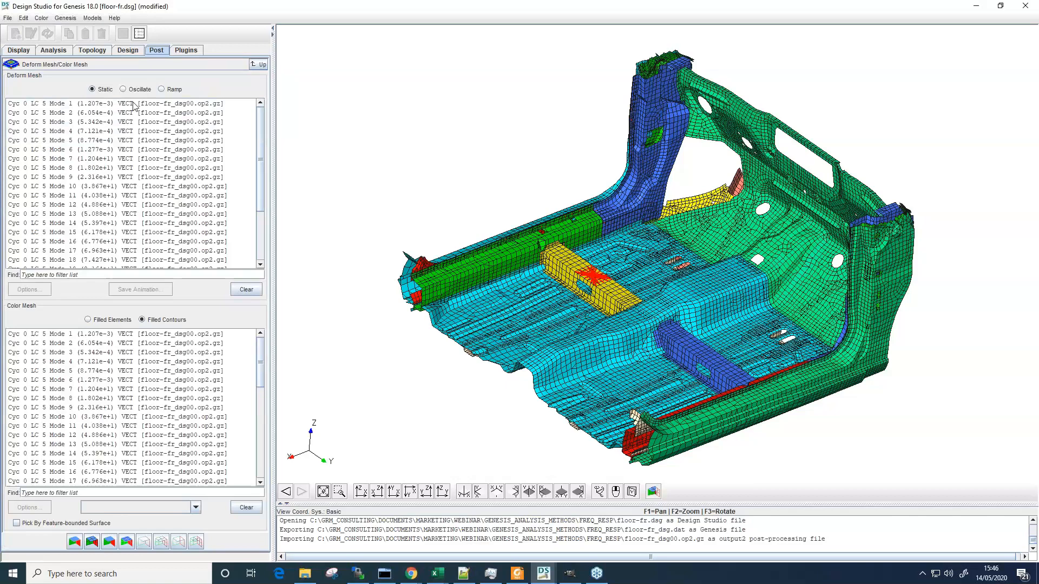
{"action": "left_click", "coordinate": [113, 158]}
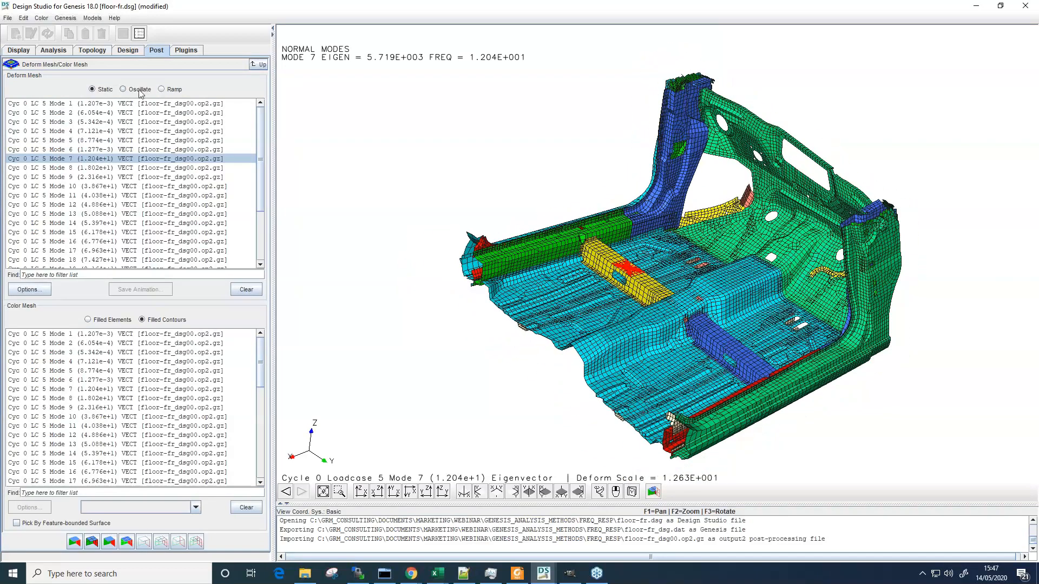
{"action": "left_click", "coordinate": [136, 90]}
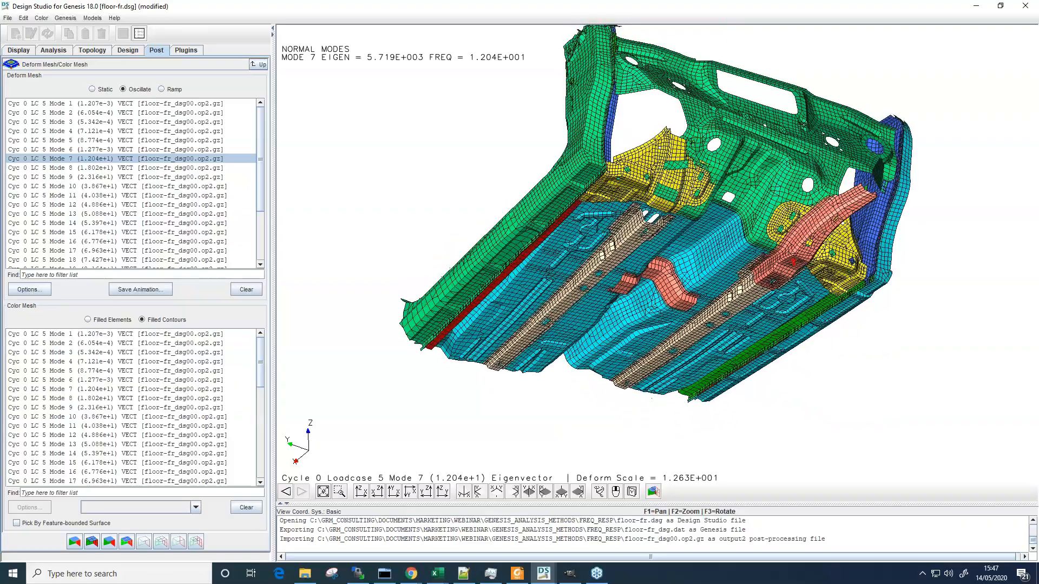
{"action": "left_click_drag", "start_coordinate": [779, 335], "coordinate": [698, 206]}
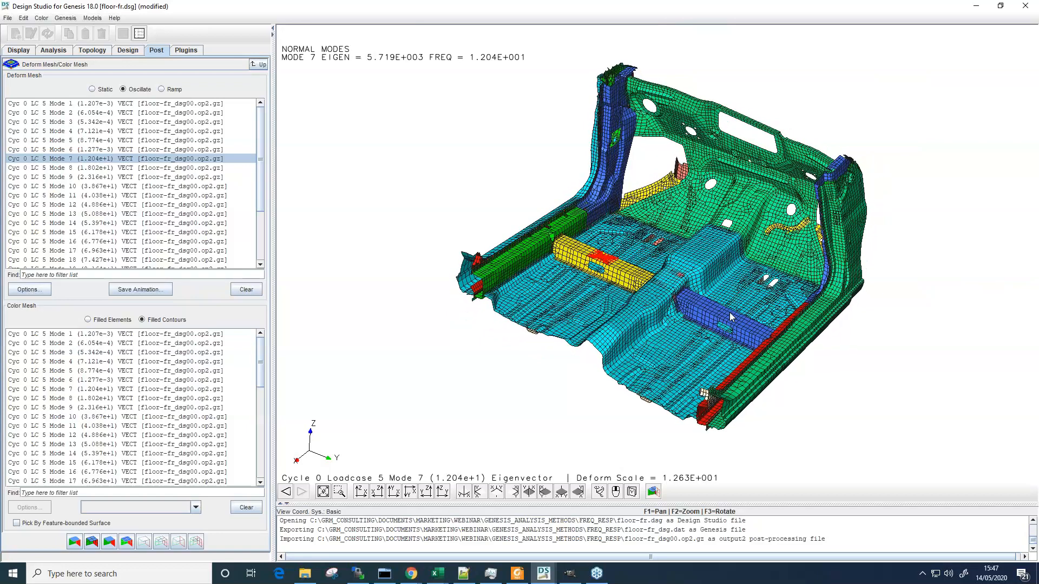
{"action": "left_click", "coordinate": [259, 64]}
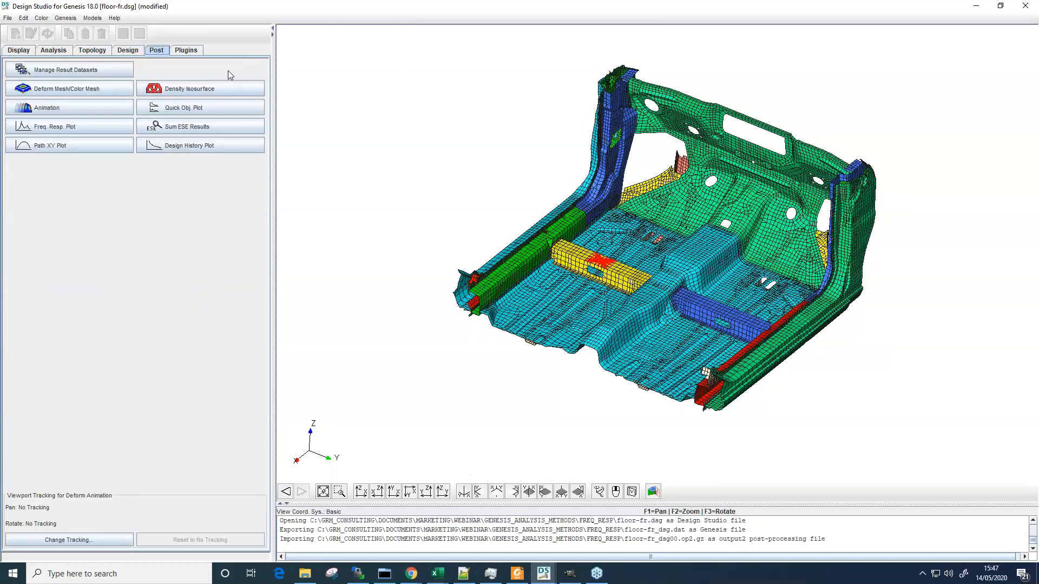
Restore the frequency response plot, examine magnitude and phase around its first and highest peaks, and close it
{"action": "mouse_move", "coordinate": [544, 572]}
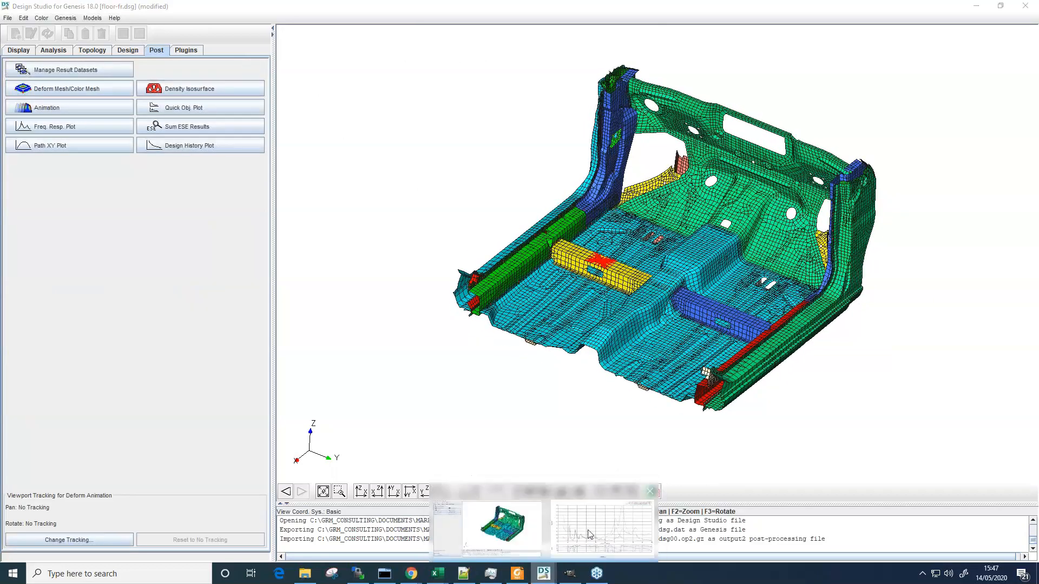
{"action": "left_click", "coordinate": [591, 530]}
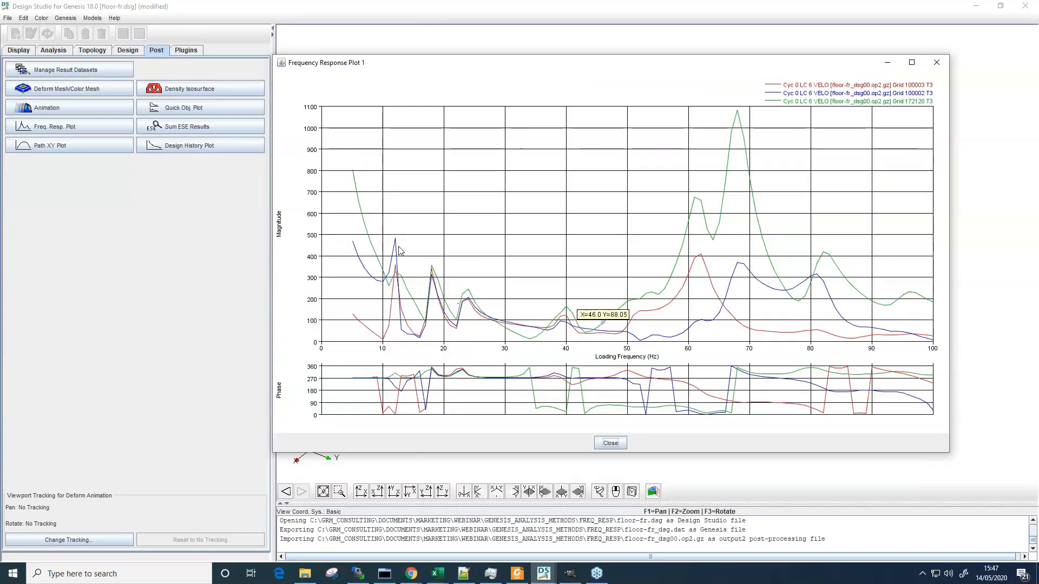
{"action": "mouse_move", "coordinate": [398, 244]}
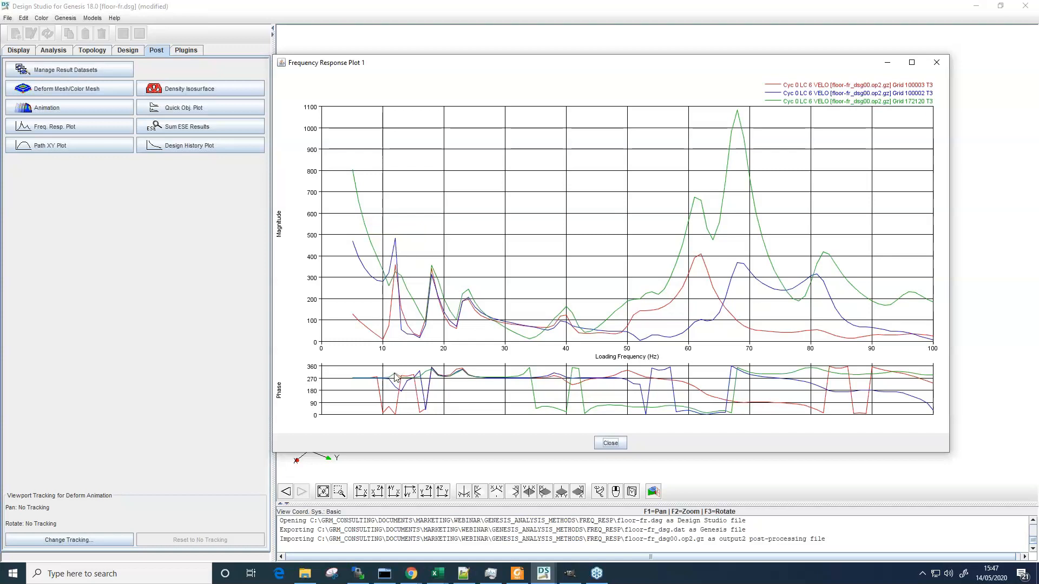
{"action": "mouse_move", "coordinate": [395, 419]}
{"action": "mouse_move", "coordinate": [737, 113]}
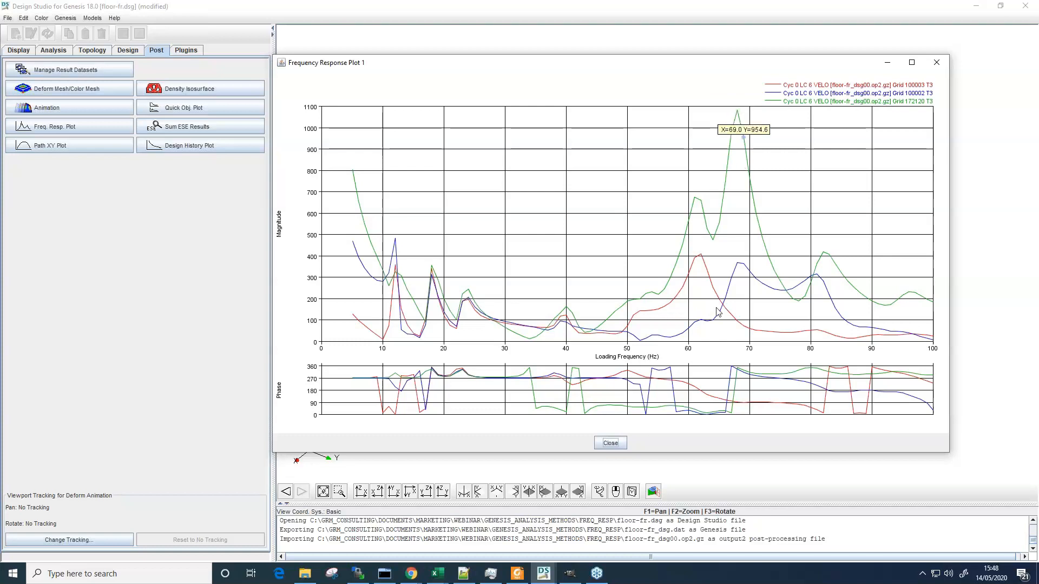
{"action": "left_click", "coordinate": [611, 443]}
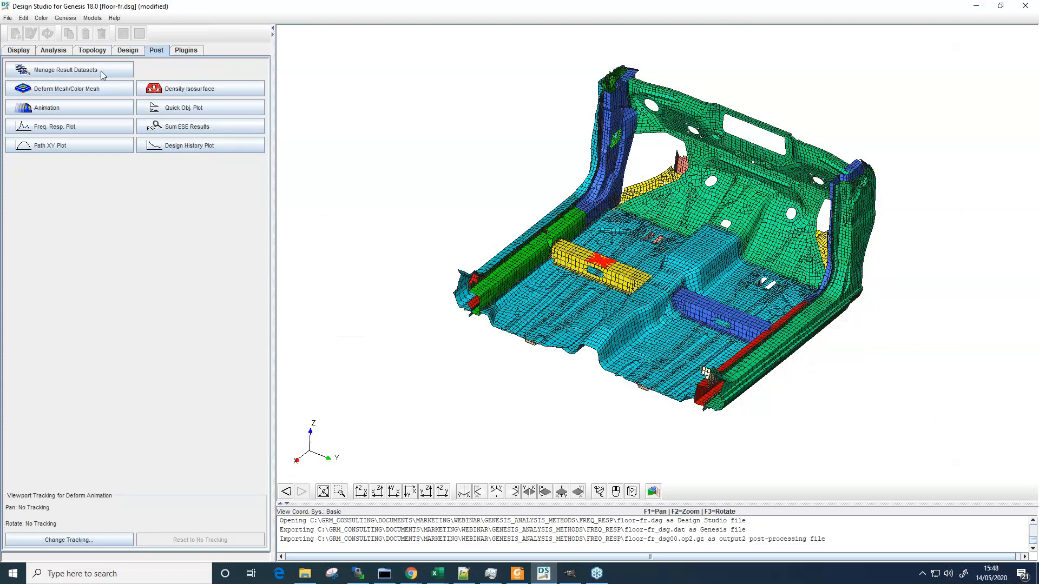
Create a loading frequency set named 68\Hz in the frequency response data, with a single FREQ entry of 68
{"action": "left_click", "coordinate": [54, 50]}
{"action": "left_click", "coordinate": [24, 105]}
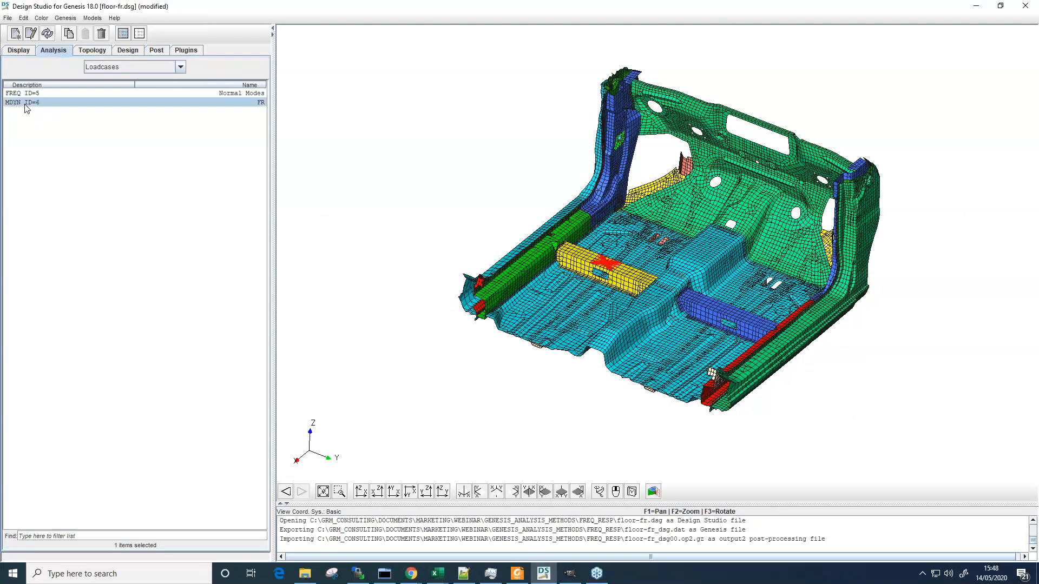
{"action": "left_click", "coordinate": [102, 67]}
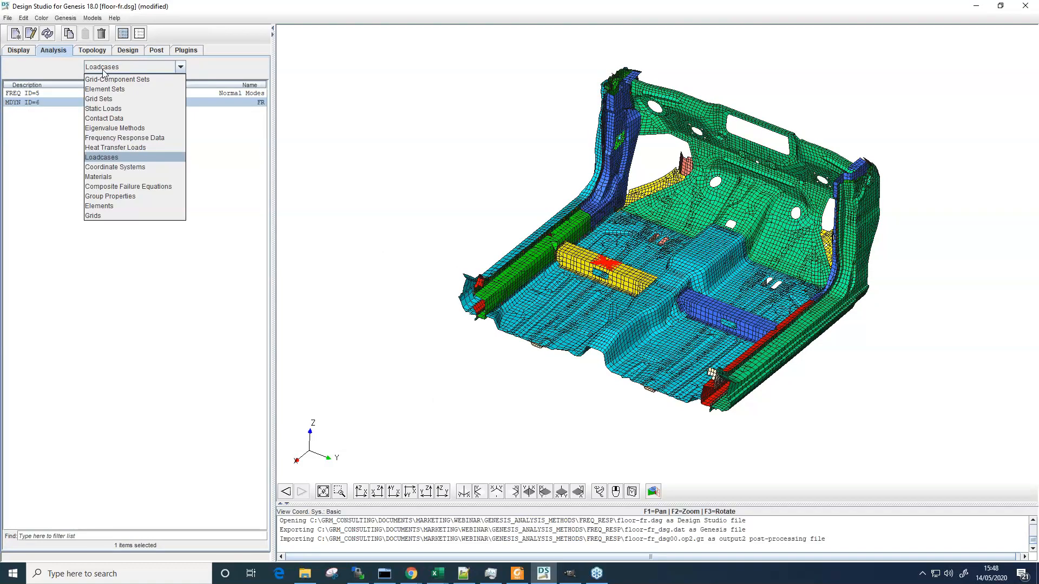
{"action": "left_click", "coordinate": [144, 138]}
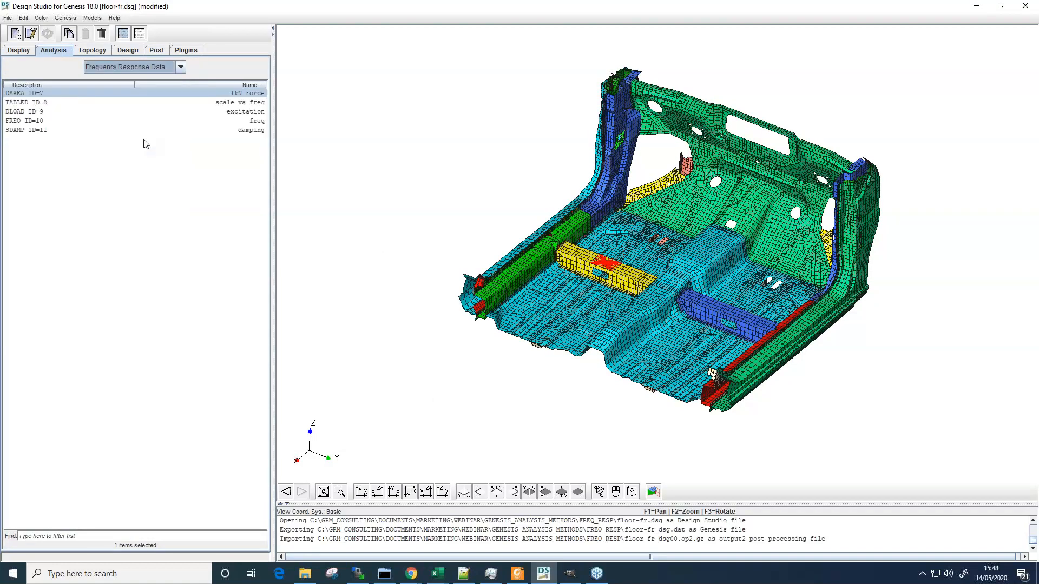
{"action": "left_click", "coordinate": [21, 121]}
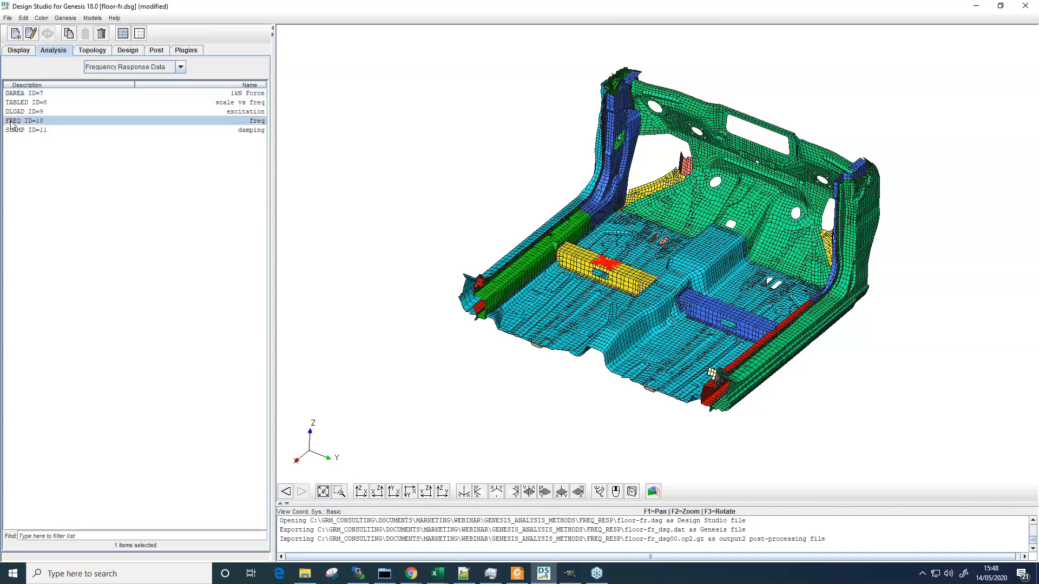
{"action": "left_click", "coordinate": [15, 33]}
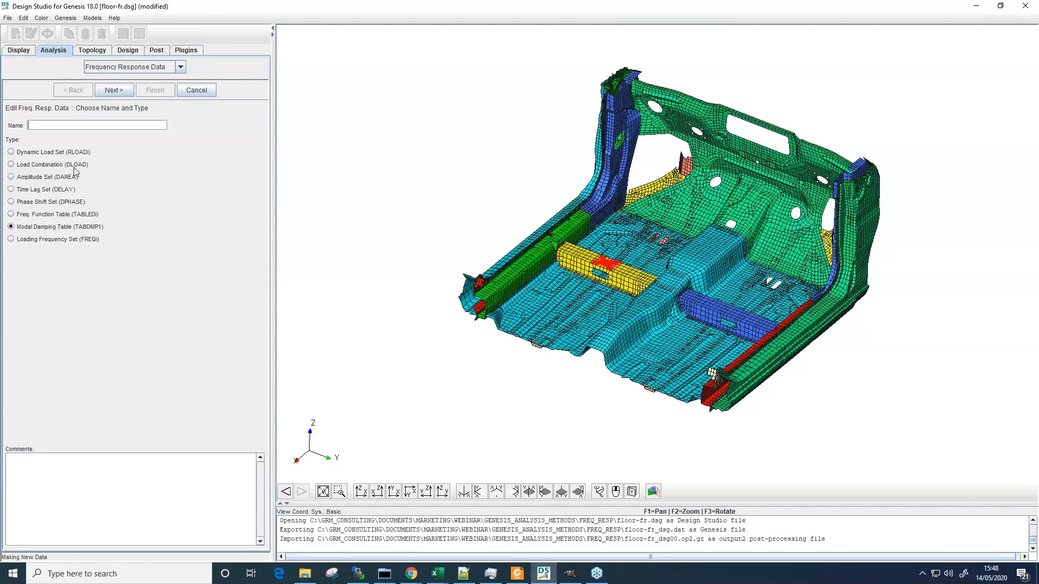
{"action": "left_click", "coordinate": [82, 239]}
{"action": "left_click", "coordinate": [111, 91]}
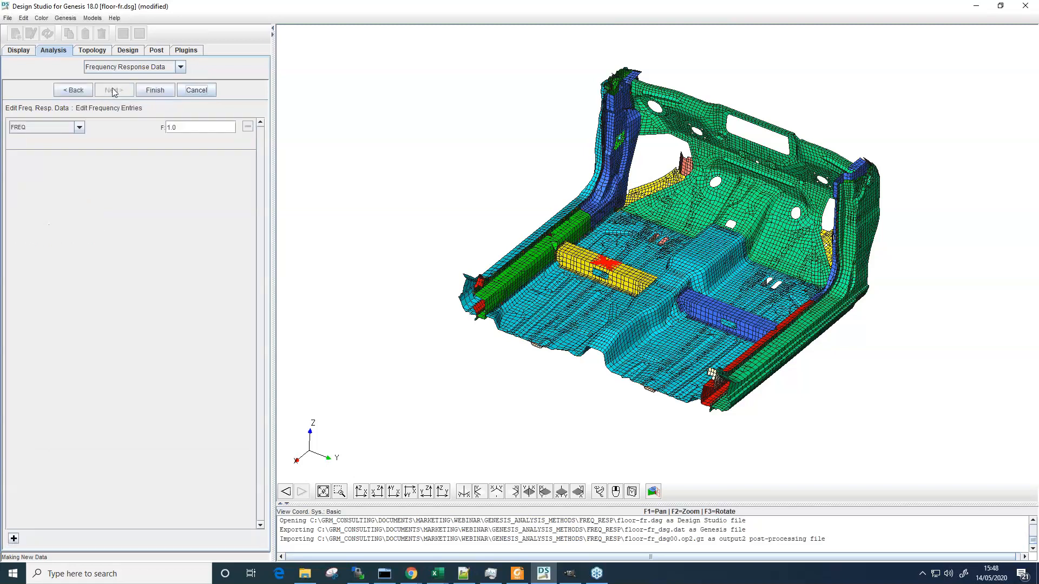
{"action": "type", "text": "68"}
{"action": "left_click", "coordinate": [155, 90]}
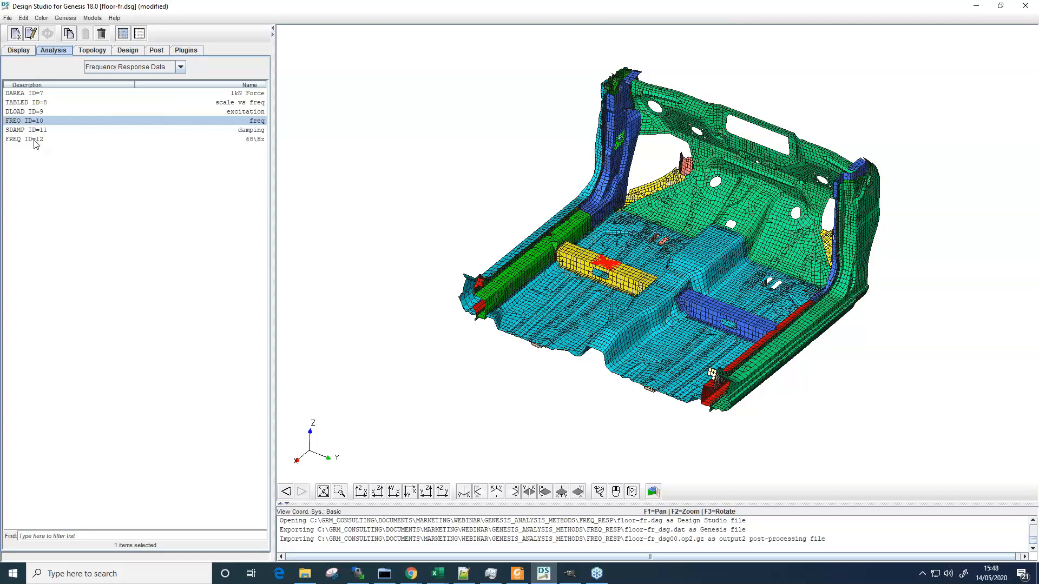
Duplicate the FR modal frequency response loadcase and name the copy FR 68
{"action": "left_click", "coordinate": [139, 68]}
{"action": "left_click", "coordinate": [117, 157]}
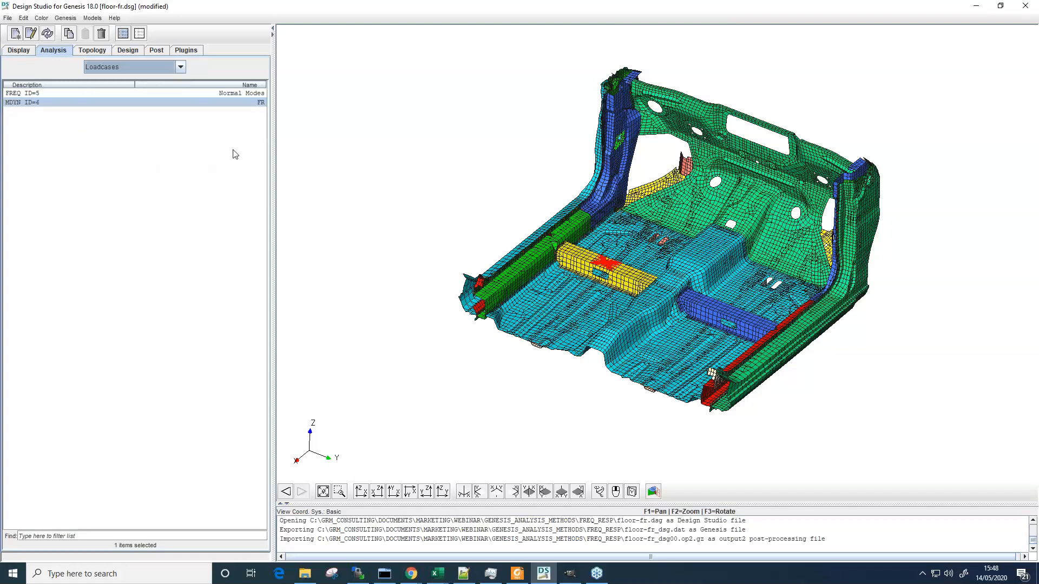
{"action": "key", "text": "ctrl+c"}
{"action": "key", "text": "ctrl+v"}
{"action": "double_click", "coordinate": [251, 113]}
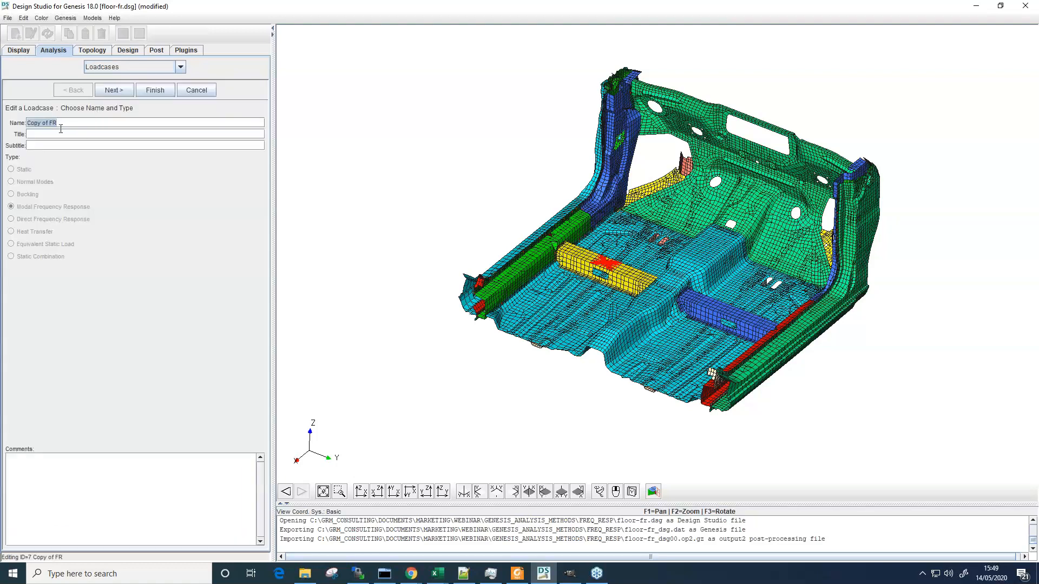
{"action": "type", "text": "FR 68"}
Assign loading frequency set 12 (68\Hz) to the FR 68 loadcase, change its displacement output set, and finish the edit
{"action": "left_click", "coordinate": [114, 90]}
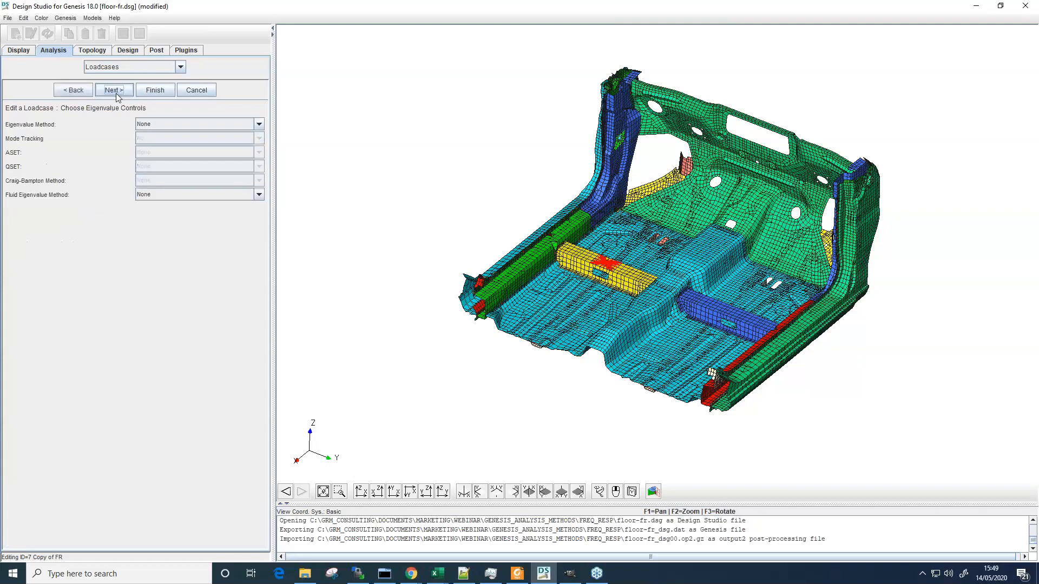
{"action": "left_click", "coordinate": [114, 90]}
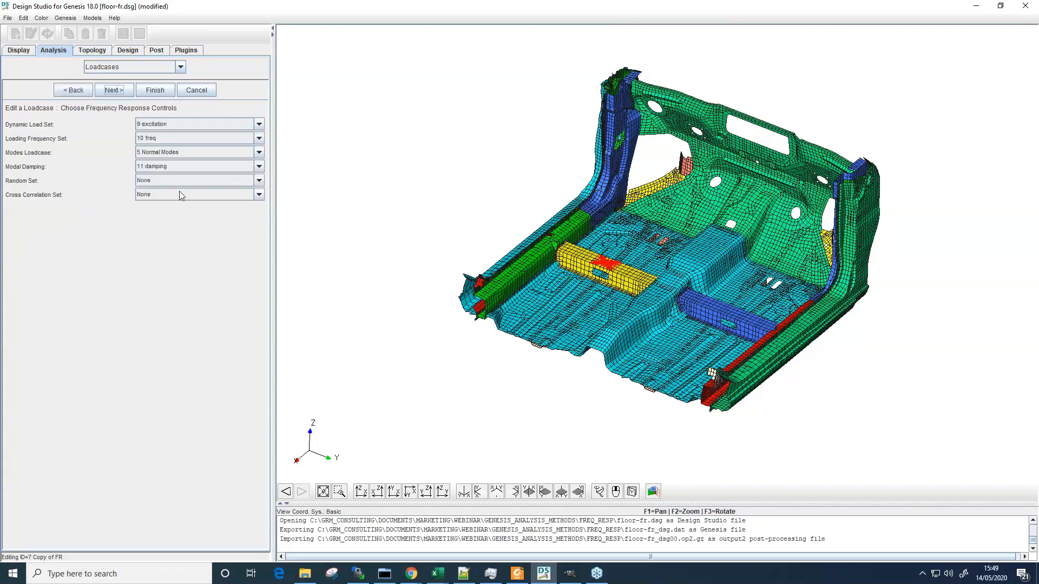
{"action": "left_click", "coordinate": [151, 138]}
{"action": "left_click", "coordinate": [165, 168]}
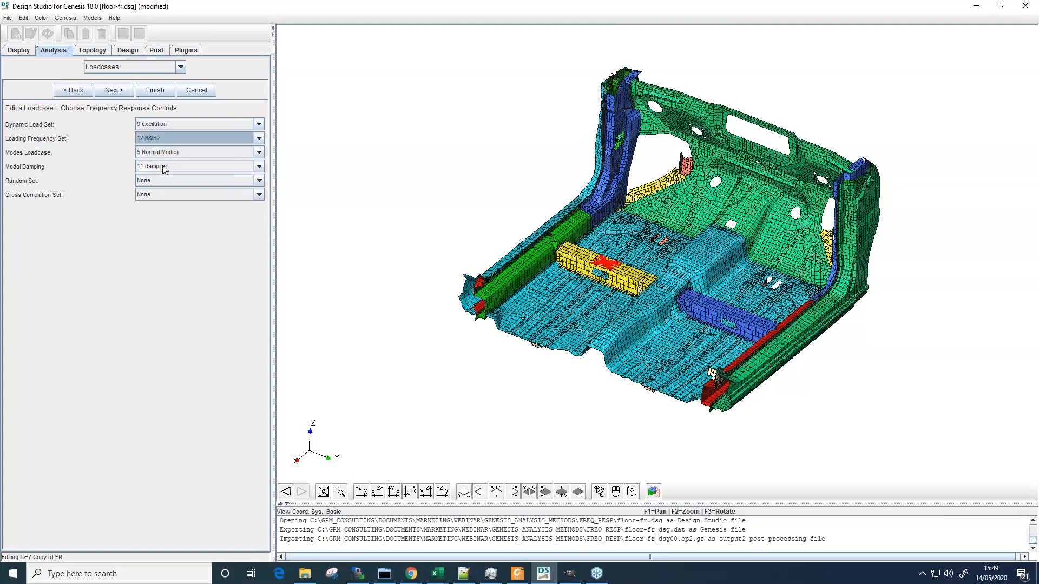
{"action": "left_click", "coordinate": [115, 90]}
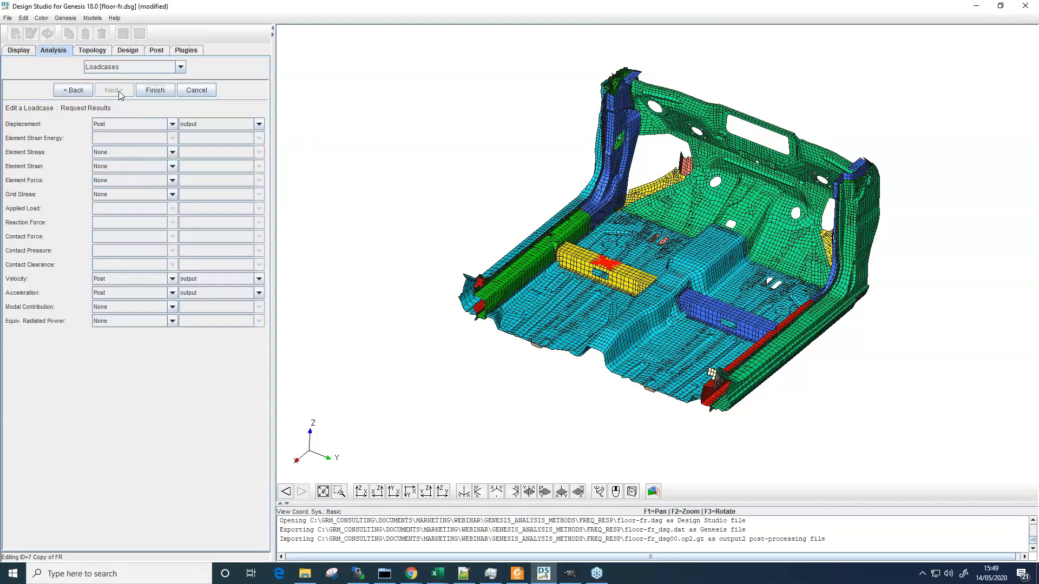
{"action": "left_click", "coordinate": [200, 136]}
{"action": "left_click", "coordinate": [148, 91]}
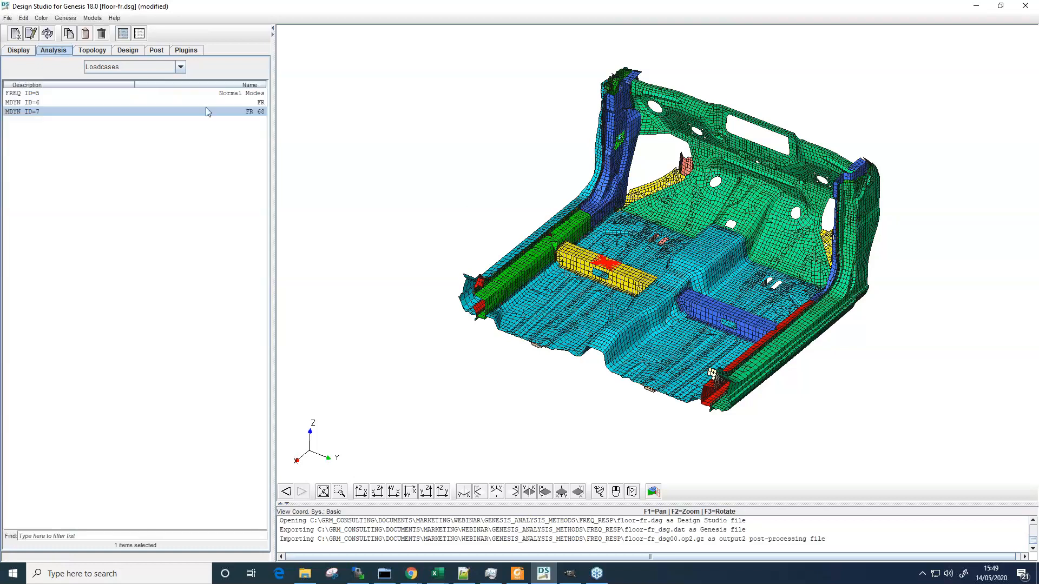
Run the Genesis analysis with the added loadcase, import the post-processing results, and close the console output
{"action": "left_click", "coordinate": [65, 18]}
{"action": "left_click", "coordinate": [96, 82]}
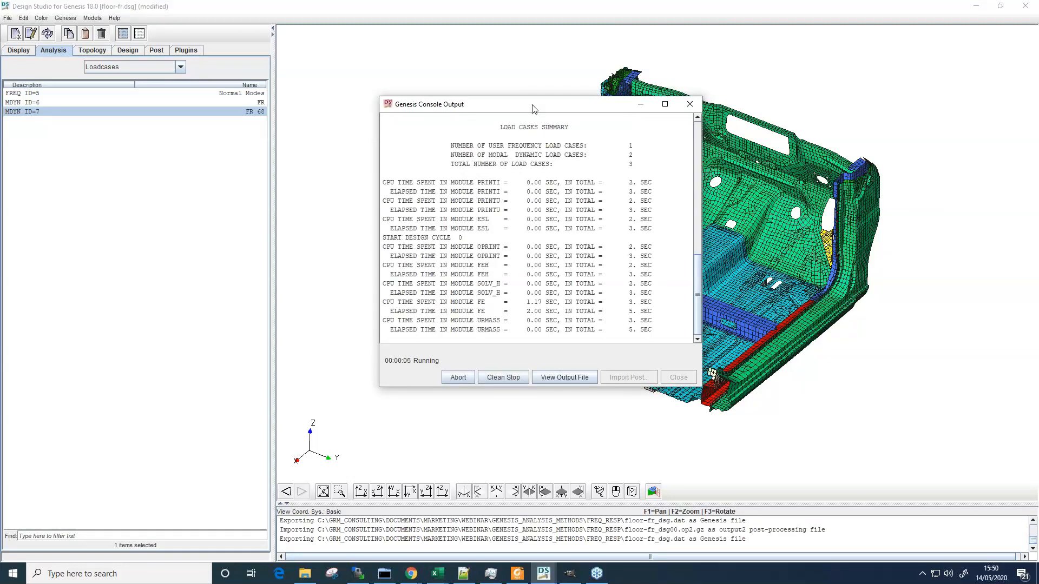
{"action": "left_click_drag", "start_coordinate": [529, 105], "coordinate": [501, 85]}
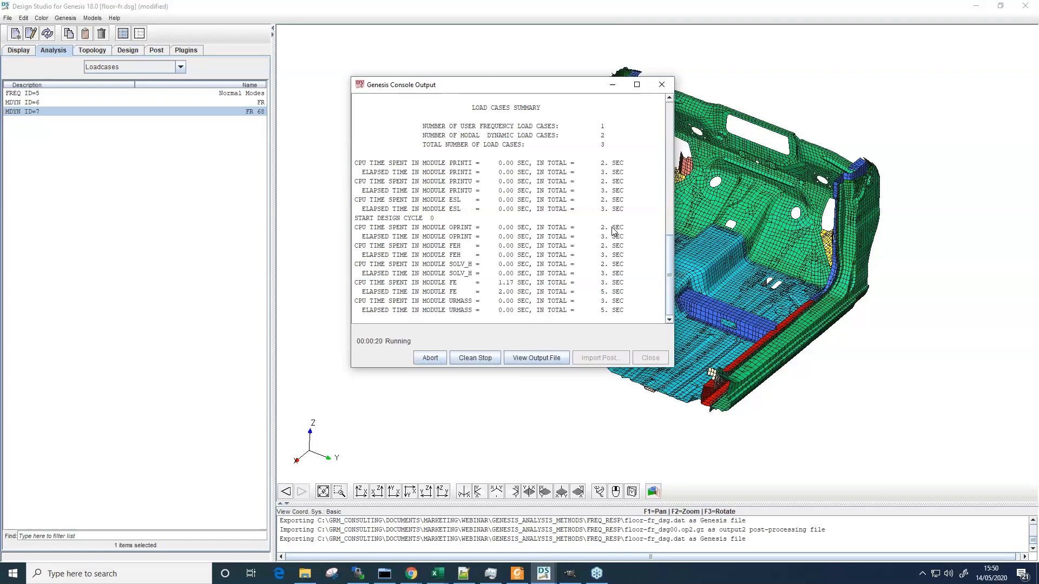
{"action": "left_click_drag", "start_coordinate": [485, 89], "coordinate": [501, 101]}
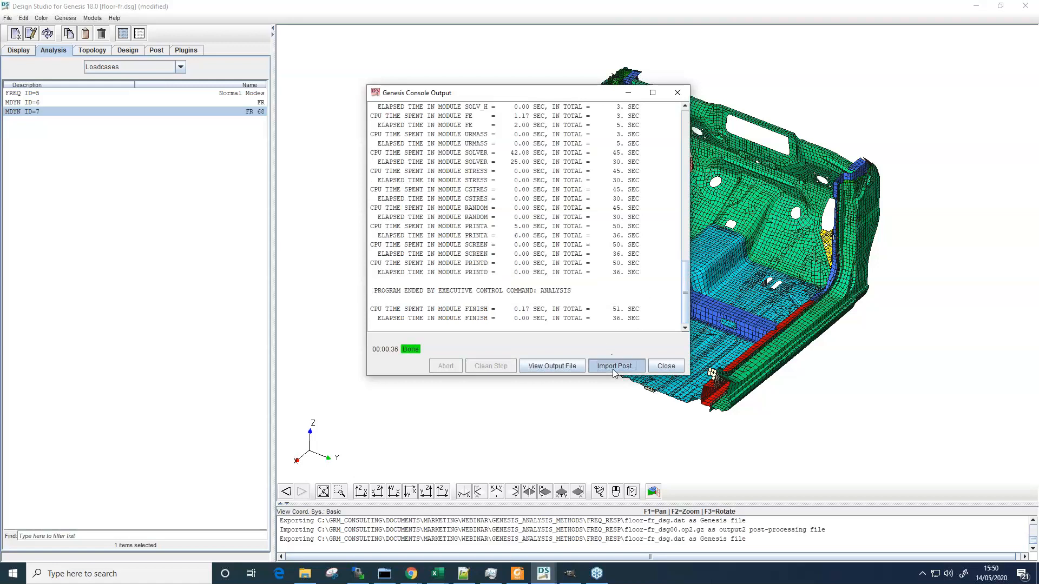
{"action": "left_click", "coordinate": [614, 368]}
{"action": "left_click", "coordinate": [667, 372]}
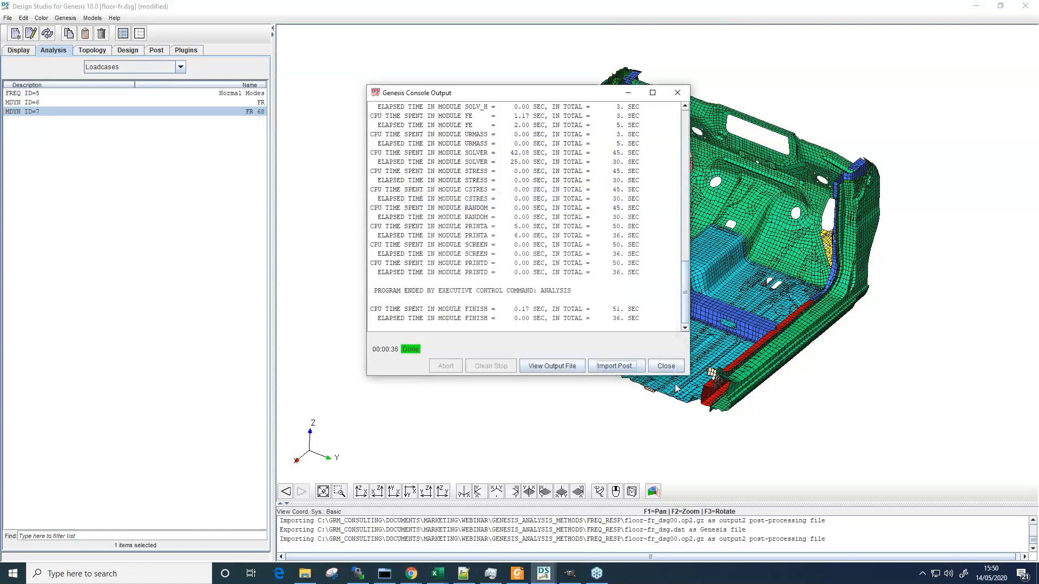
{"action": "left_click", "coordinate": [664, 363]}
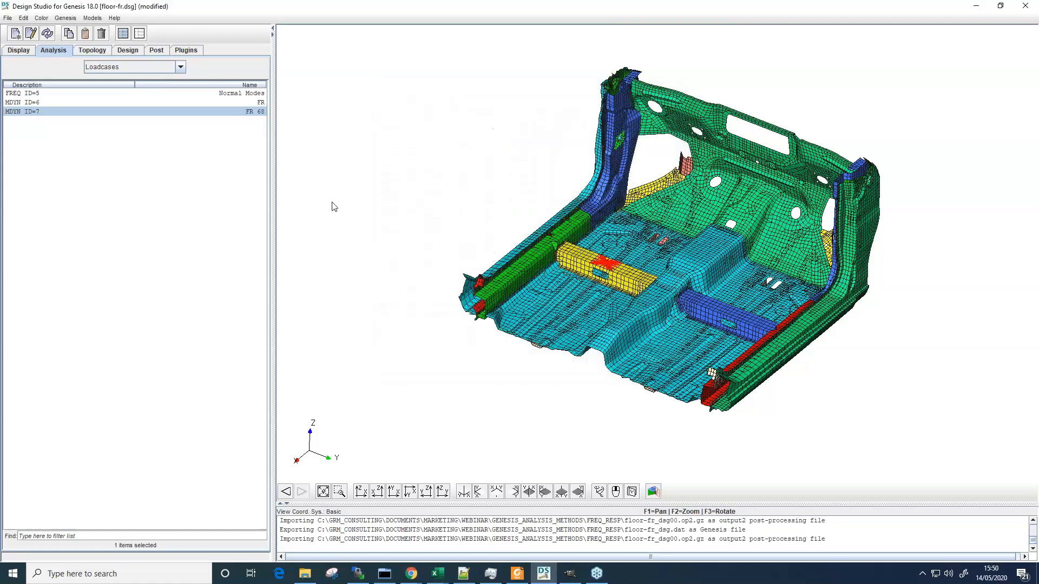
Look through the deformed mesh results for loadcase 5 from the first to the last mode, and leave the display
{"action": "left_click", "coordinate": [139, 34]}
{"action": "scroll", "coordinate": [666, 289], "scroll_direction": "up", "scroll_amount": 3}
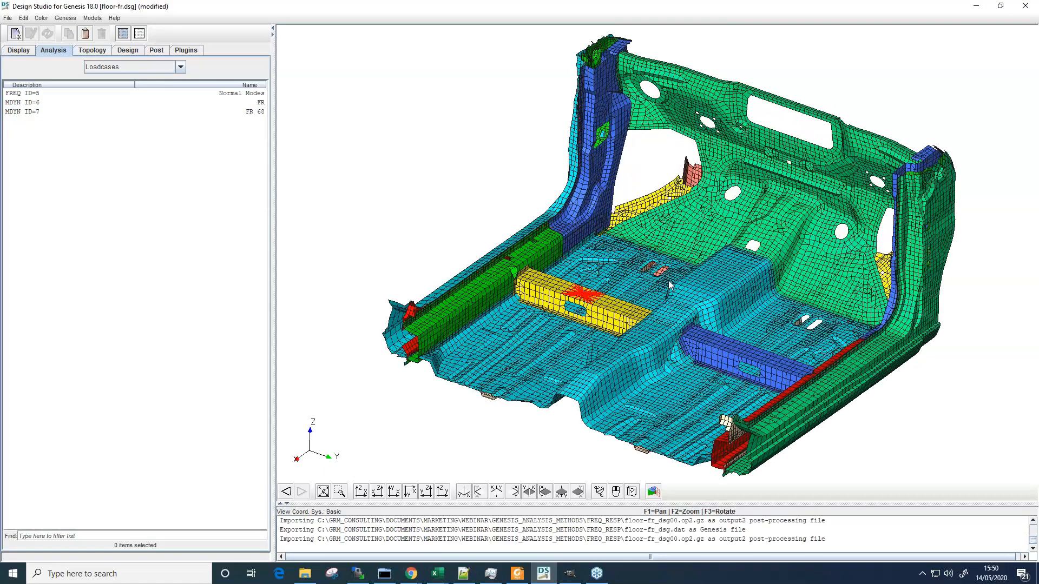
{"action": "left_click", "coordinate": [156, 50]}
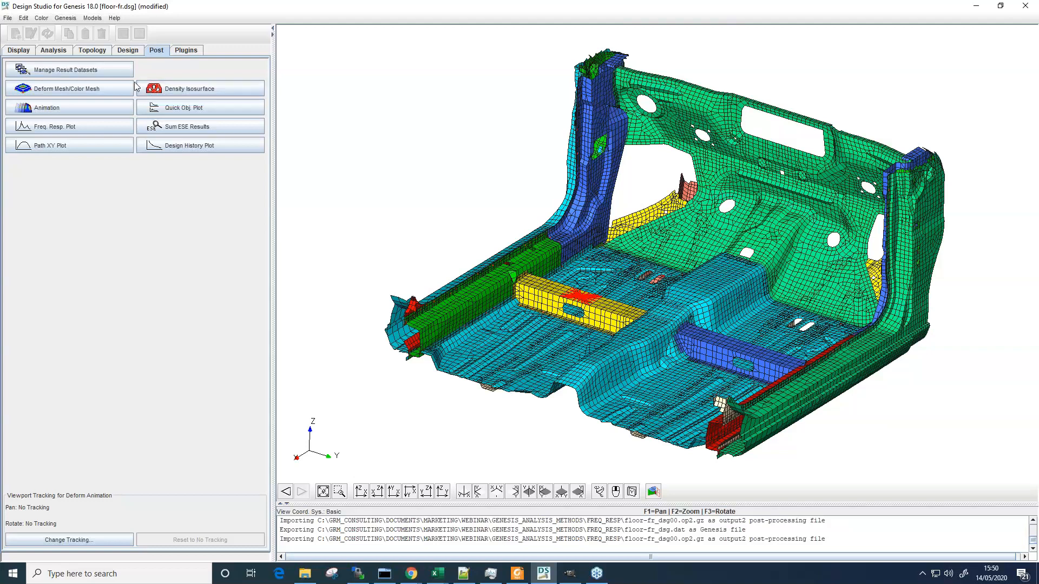
{"action": "left_click", "coordinate": [112, 93]}
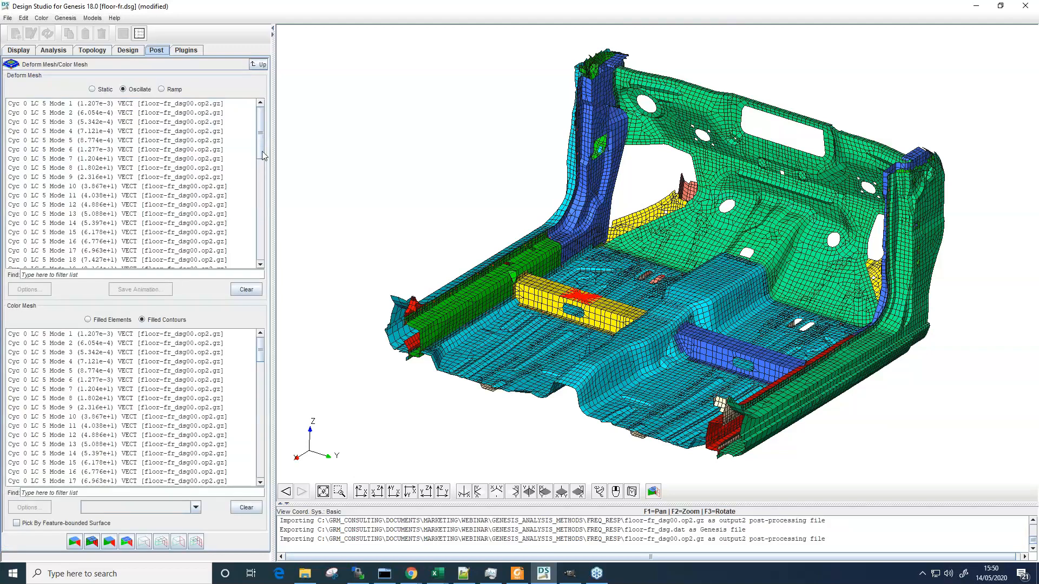
{"action": "scroll", "coordinate": [258, 251], "scroll_direction": "down", "scroll_amount": 3}
{"action": "scroll", "coordinate": [257, 250], "scroll_direction": "down", "scroll_amount": 3}
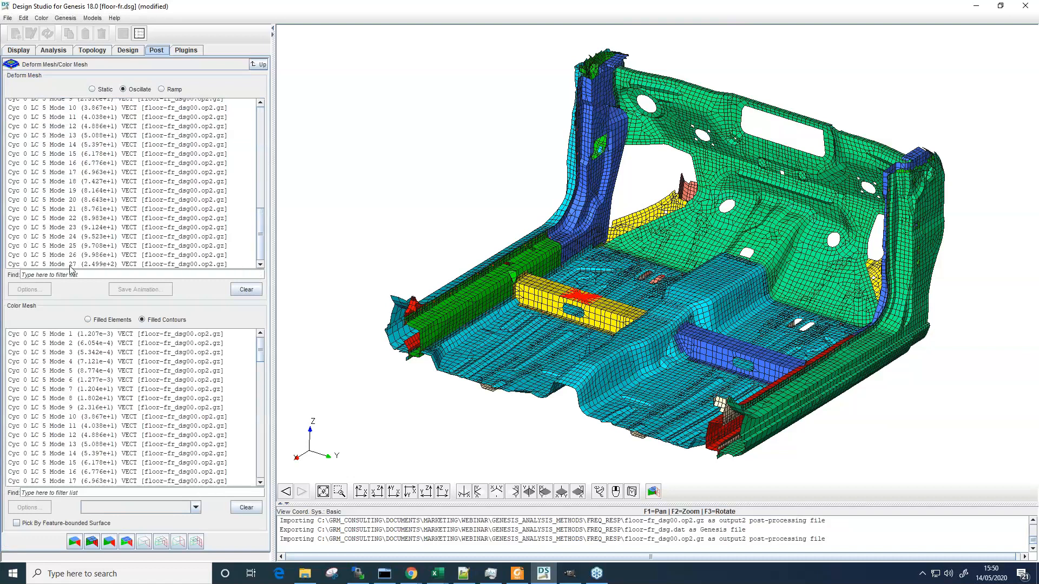
{"action": "scroll", "coordinate": [261, 254], "scroll_direction": "up", "scroll_amount": 3}
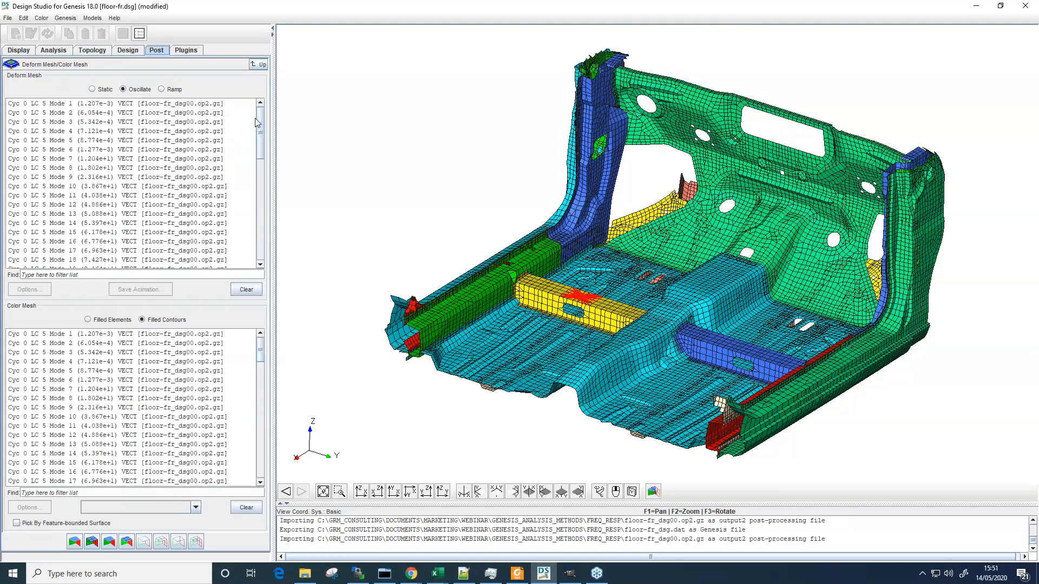
{"action": "scroll", "coordinate": [265, 169], "scroll_direction": "down", "scroll_amount": 3}
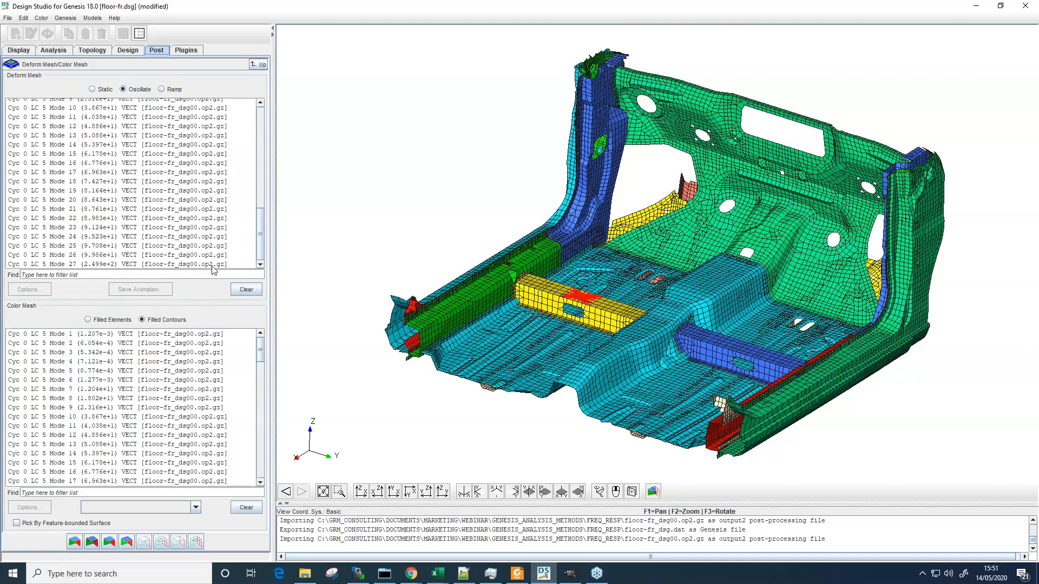
{"action": "left_click", "coordinate": [253, 68]}
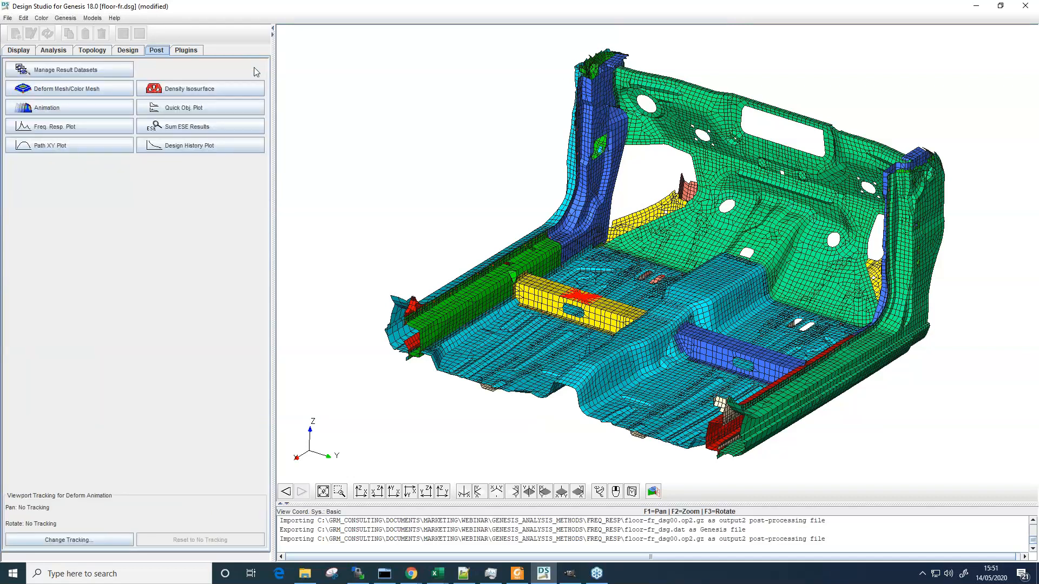
Set up an animation with Freq. Resp. Displacement for both deformation and colour, using filled contours and 36 steps per period (10 deg.)
{"action": "left_click", "coordinate": [119, 108]}
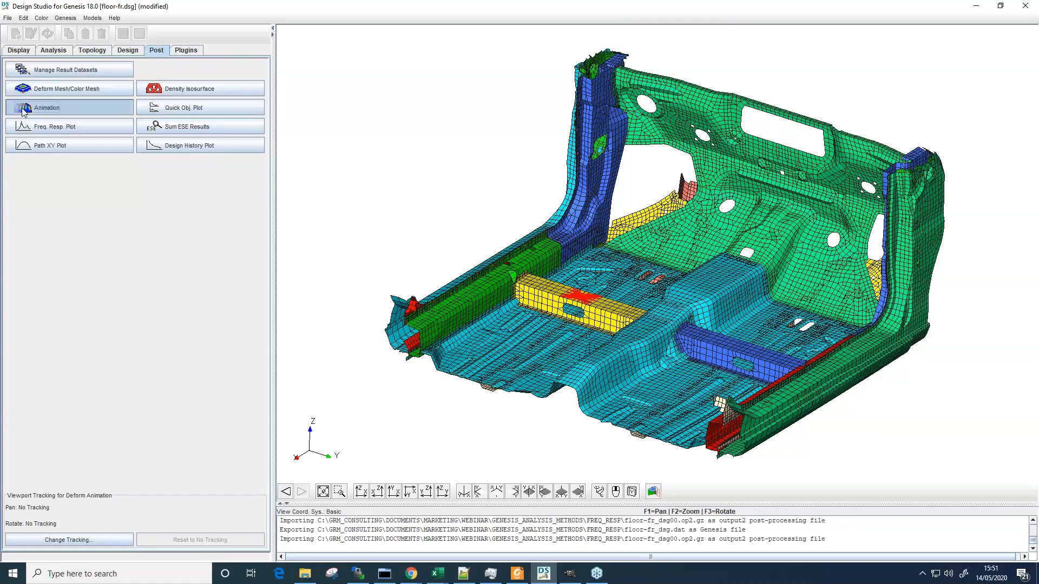
{"action": "left_click", "coordinate": [80, 108]}
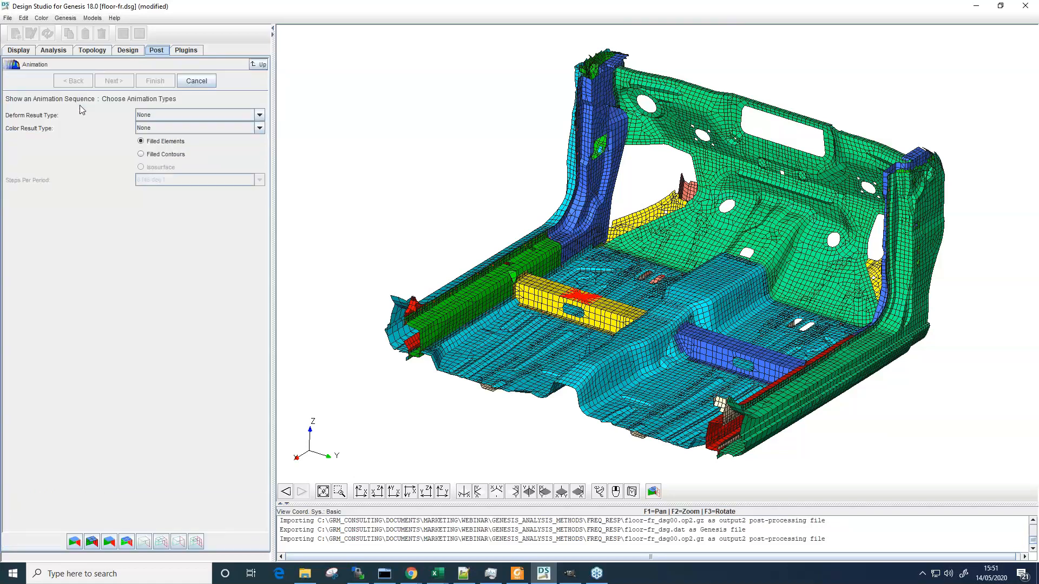
{"action": "left_click", "coordinate": [161, 115]}
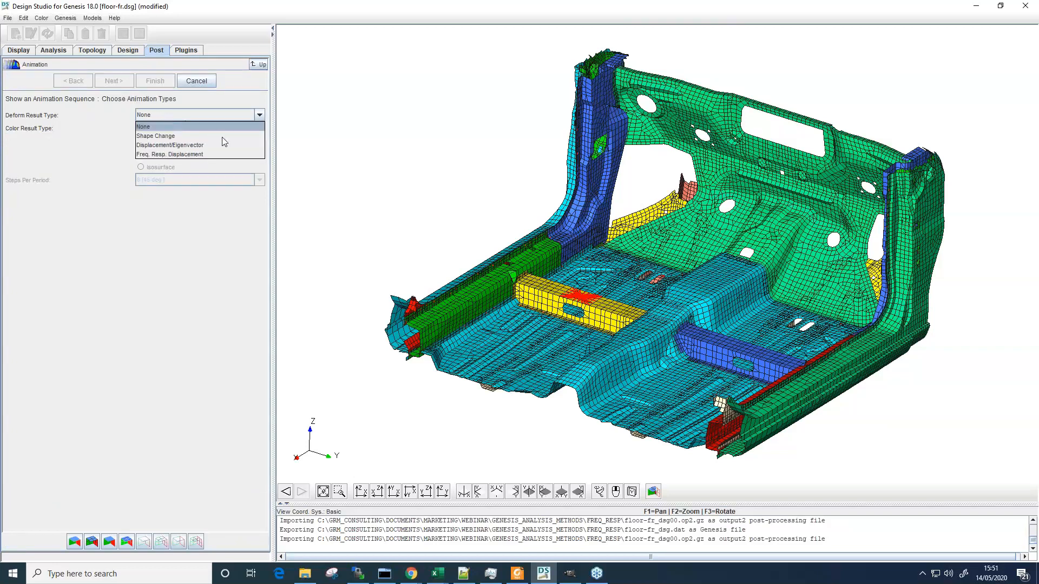
{"action": "left_click", "coordinate": [176, 155]}
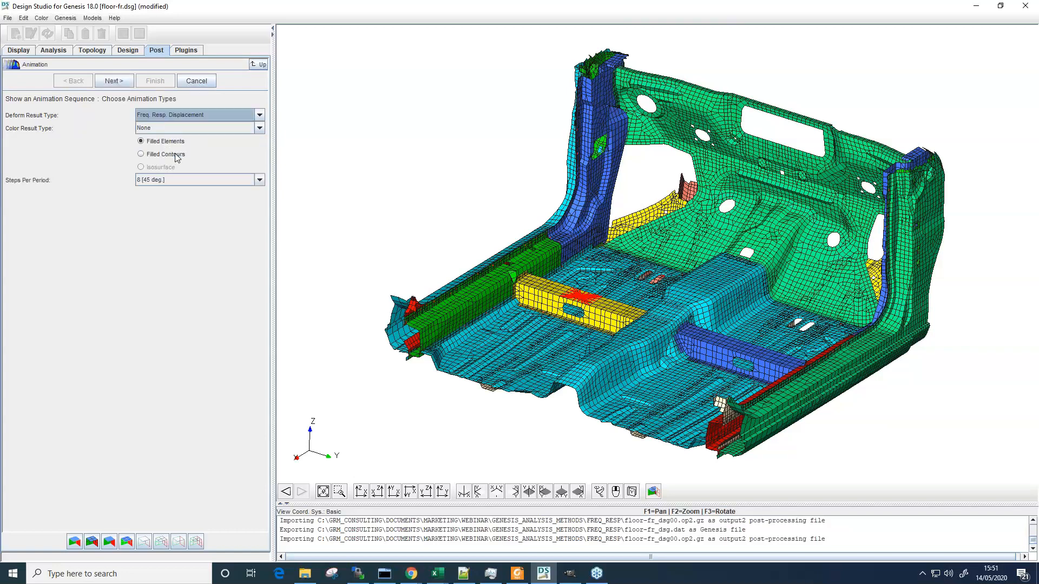
{"action": "left_click", "coordinate": [154, 129]}
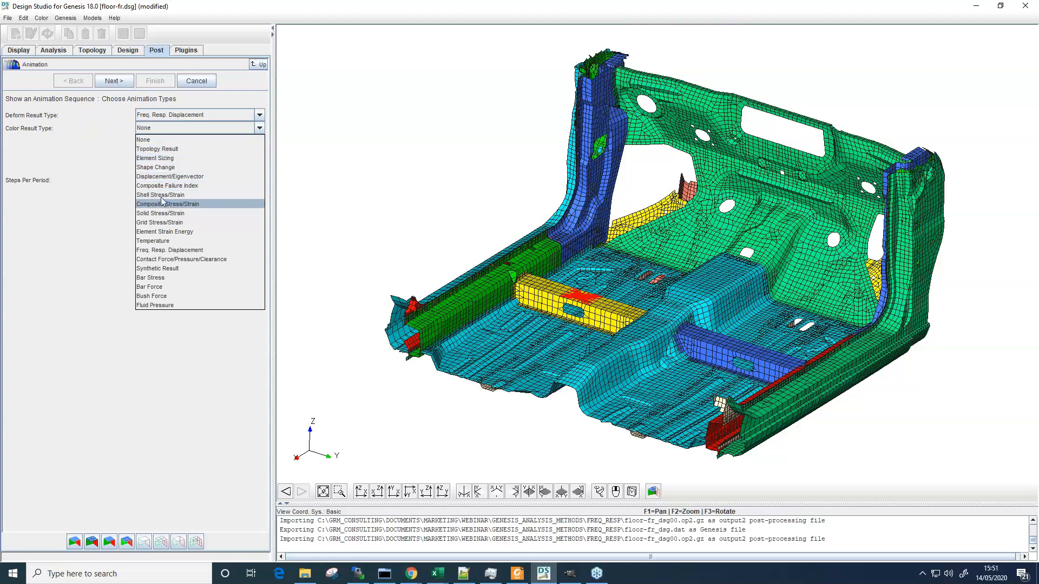
{"action": "left_click", "coordinate": [169, 250]}
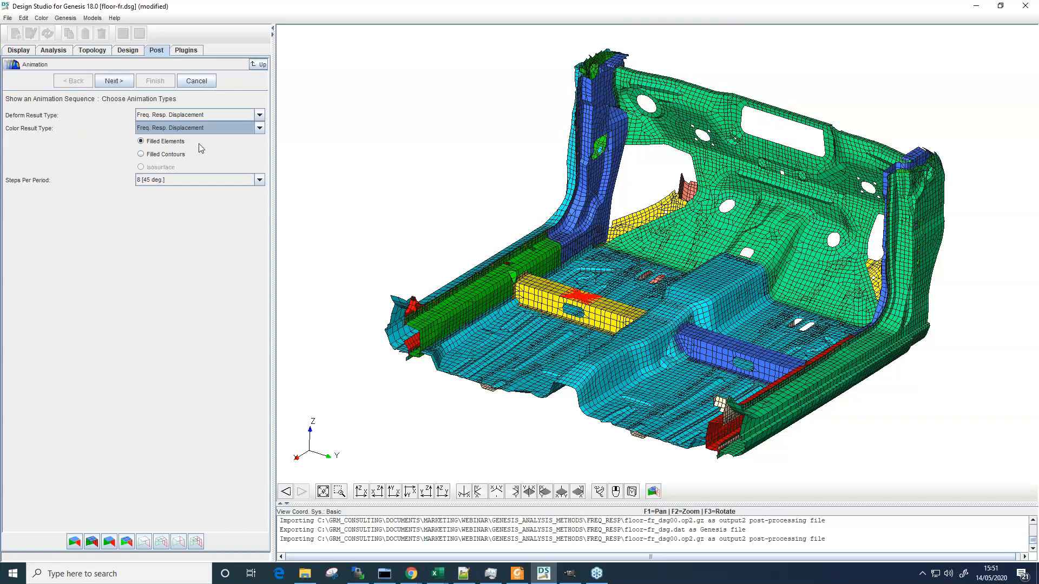
{"action": "left_click", "coordinate": [182, 155]}
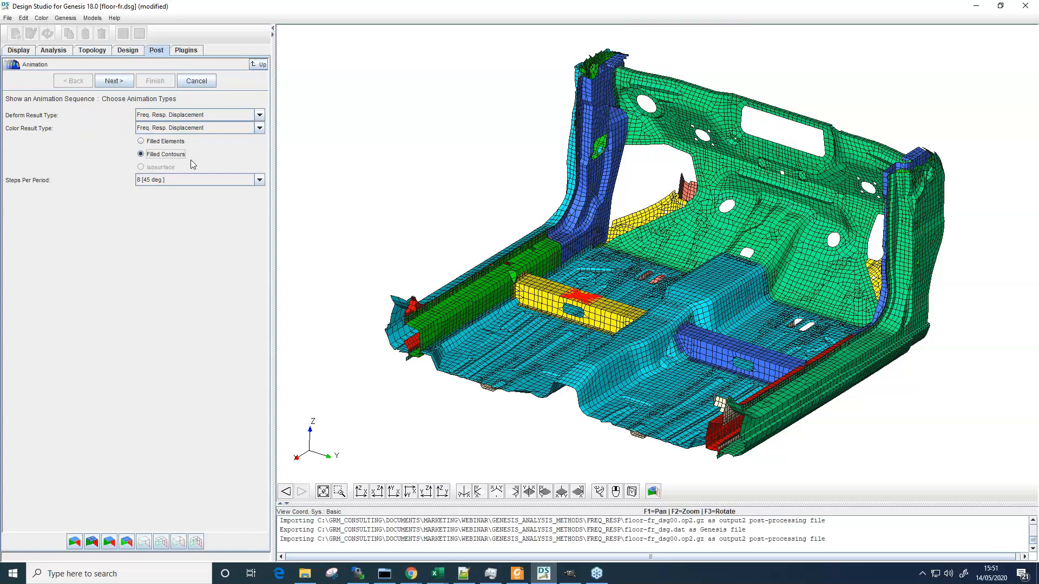
{"action": "left_click", "coordinate": [259, 180]}
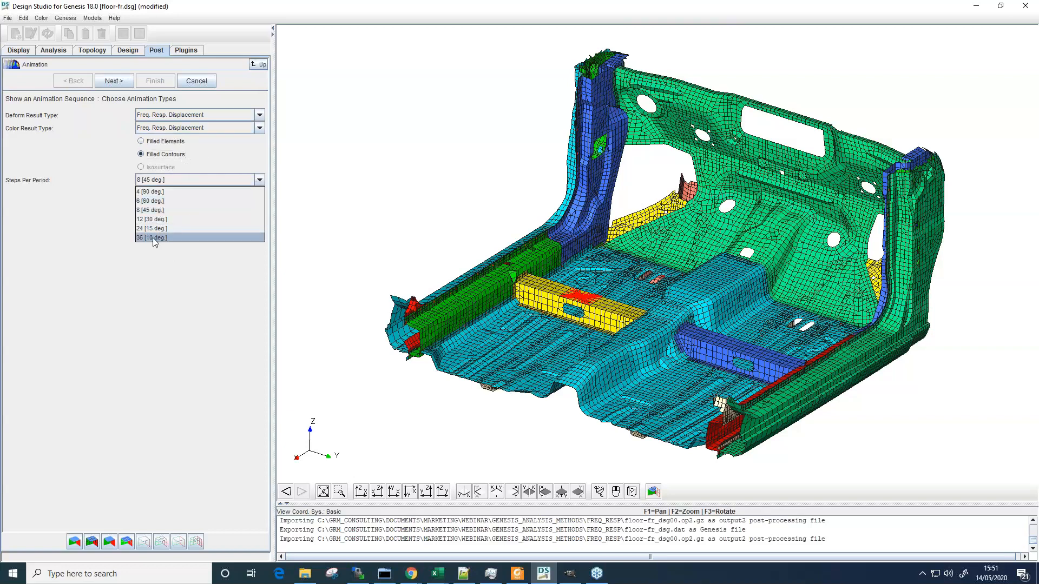
{"action": "left_click", "coordinate": [138, 238]}
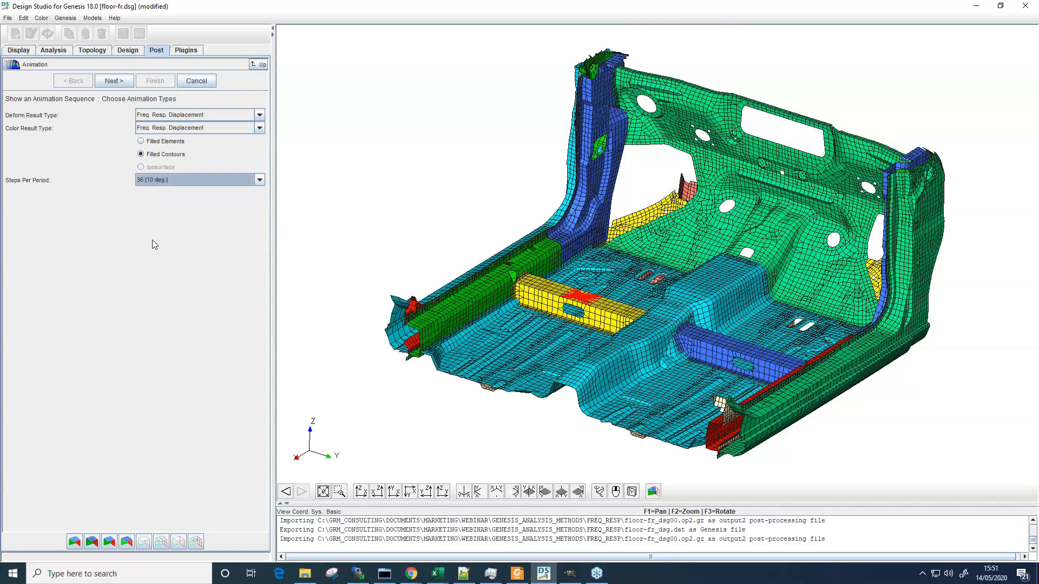
Continue to the deform mesh frame selection, check the FR 68 loadcase's requested results without changing them, and return to the animation setup
{"action": "left_click", "coordinate": [112, 81]}
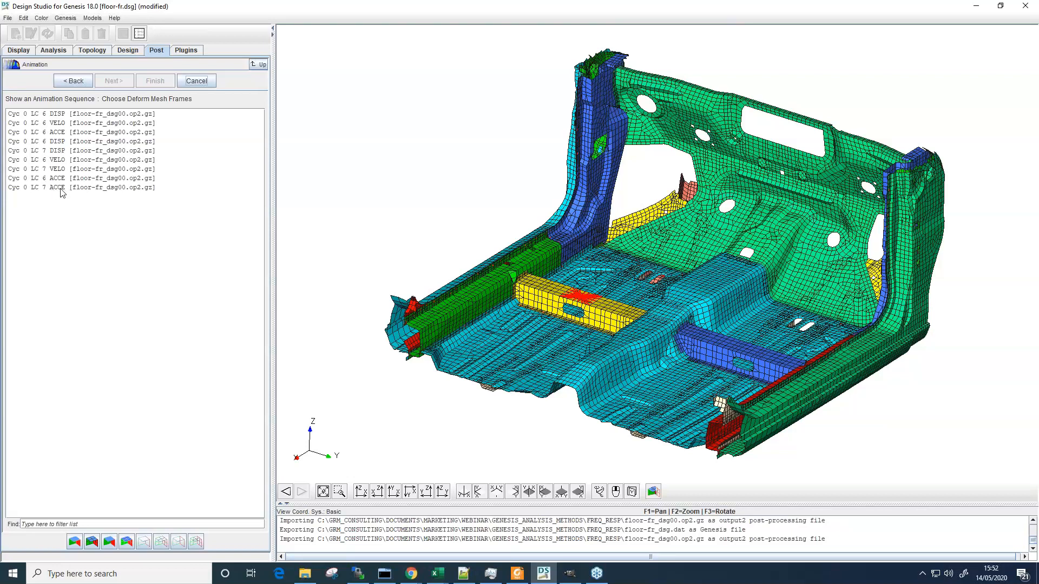
{"action": "left_click", "coordinate": [54, 50]}
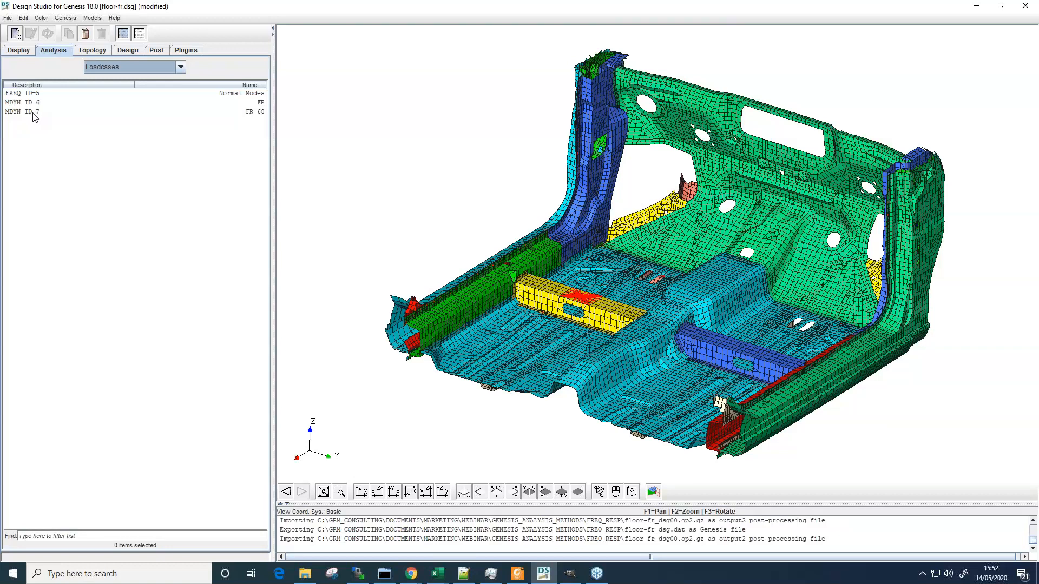
{"action": "double_click", "coordinate": [34, 113]}
{"action": "left_click", "coordinate": [111, 89]}
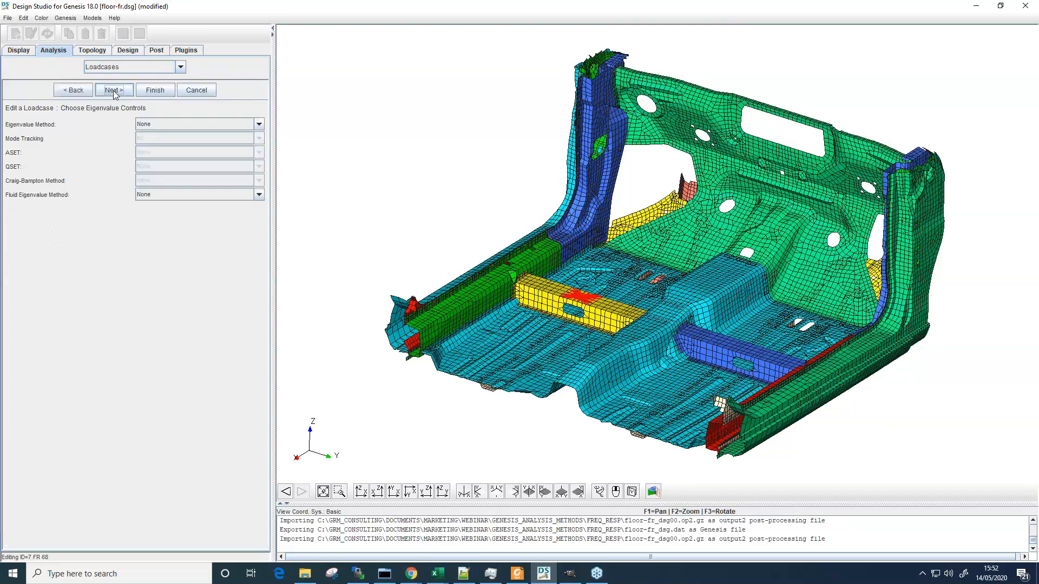
{"action": "left_click", "coordinate": [125, 91]}
{"action": "left_click", "coordinate": [125, 90]}
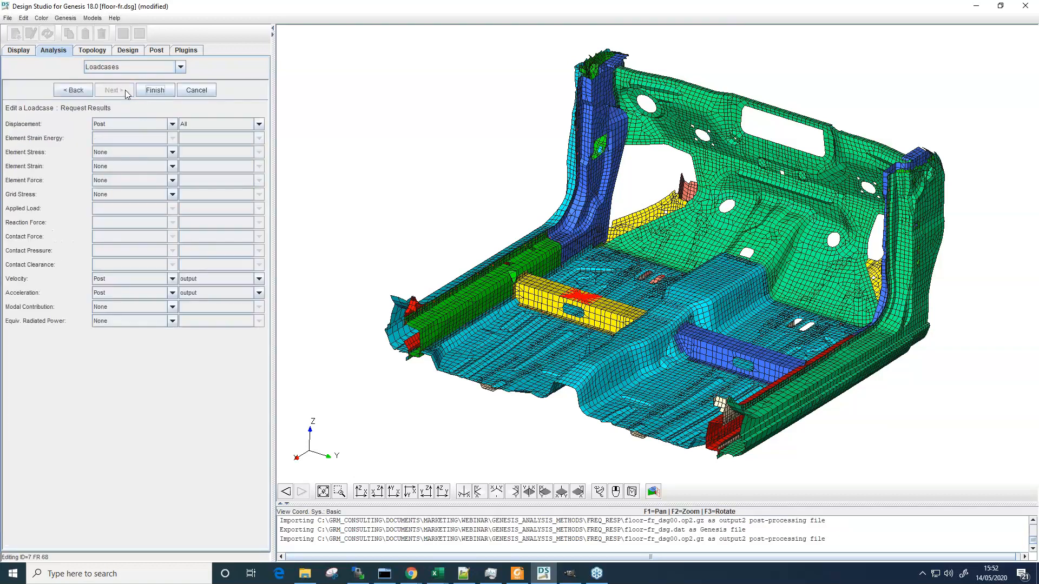
{"action": "left_click", "coordinate": [197, 90]}
{"action": "left_click", "coordinate": [156, 50]}
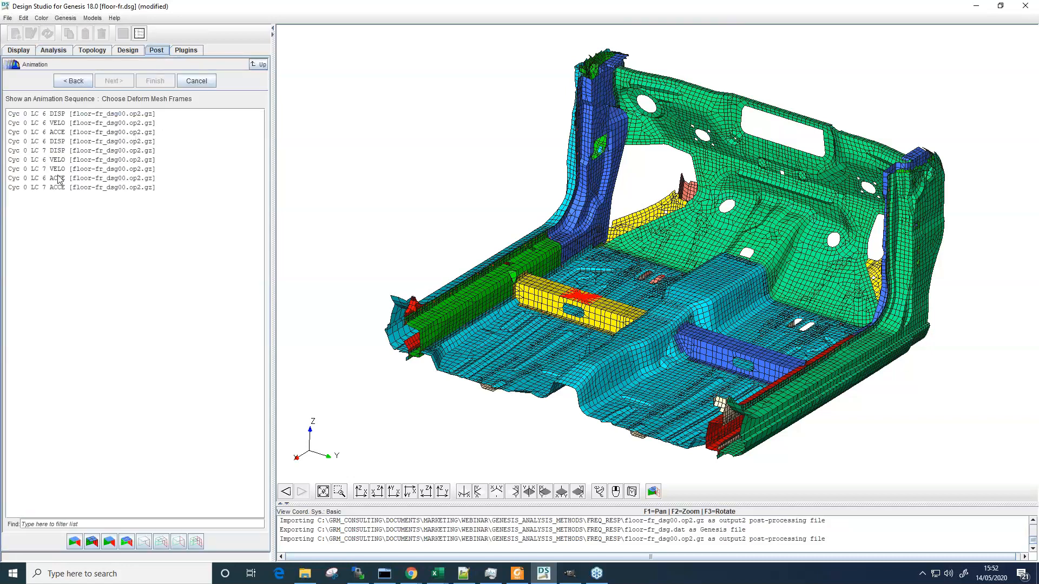
Choose the loadcase 7 DISP result at frequency 68 as the animation's deform mesh frames
{"action": "left_click", "coordinate": [58, 152]}
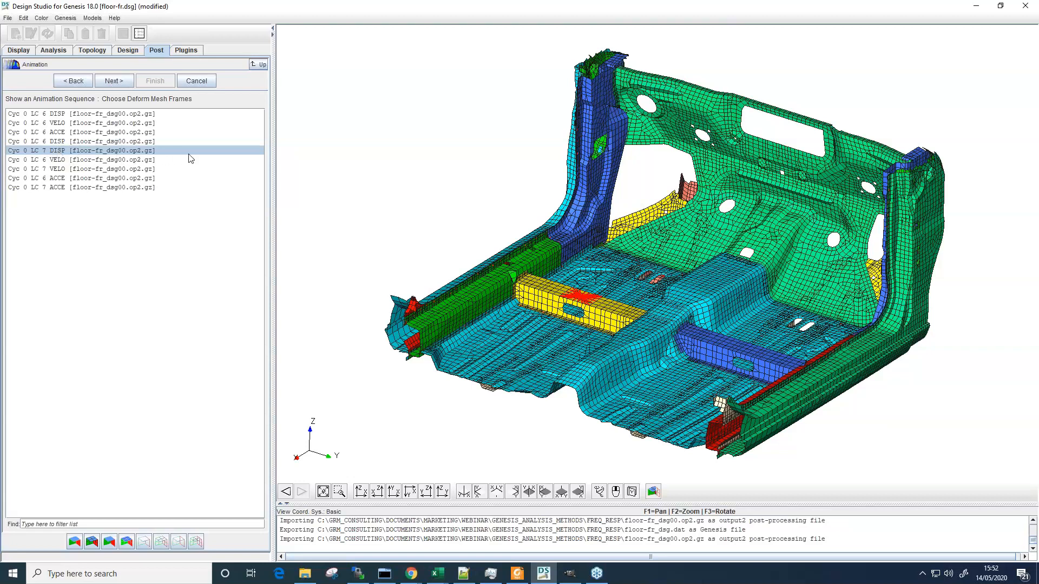
{"action": "left_click", "coordinate": [113, 80]}
{"action": "left_click", "coordinate": [82, 116]}
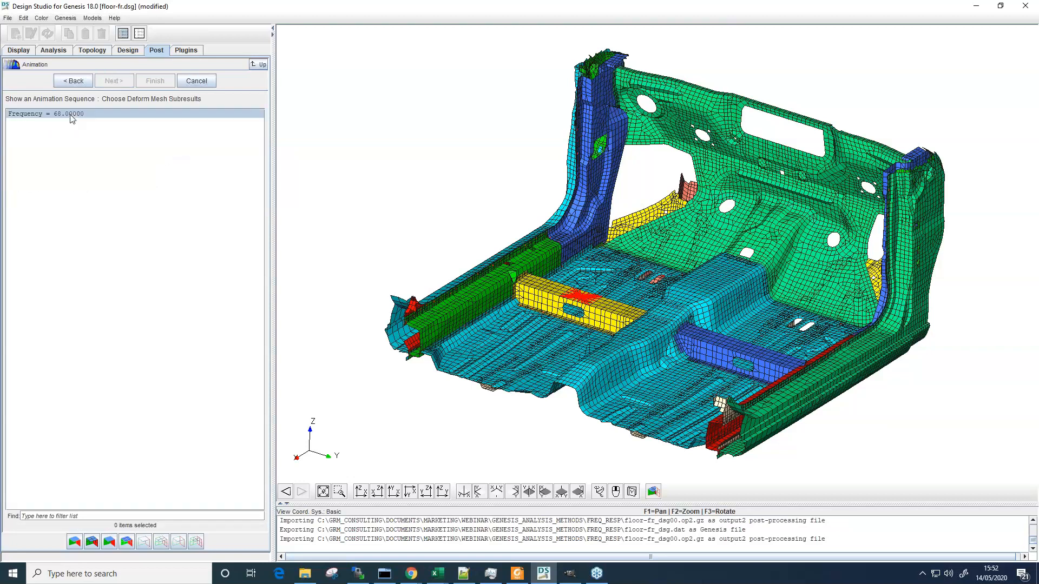
{"action": "left_click", "coordinate": [114, 81]}
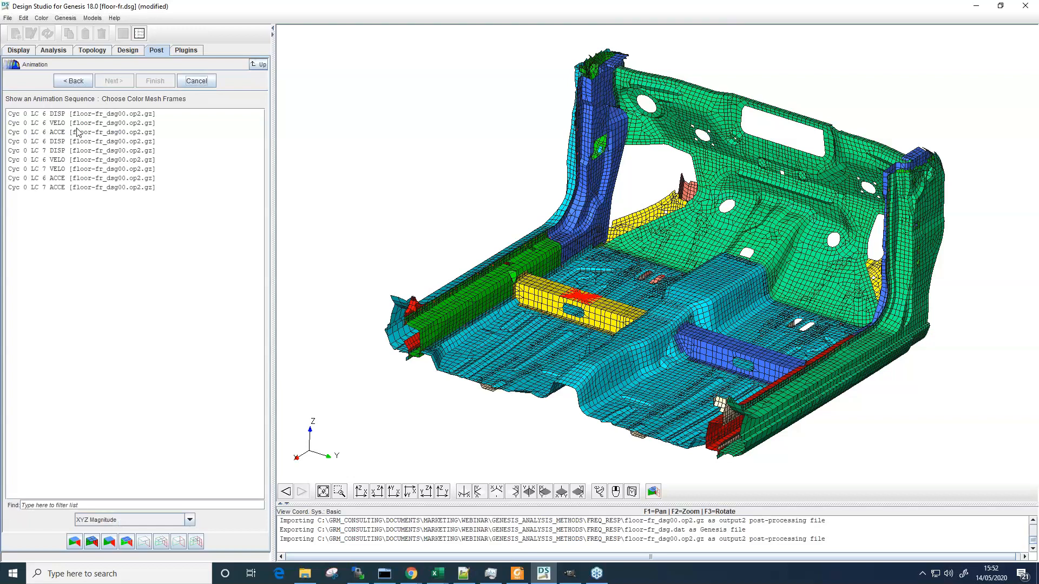
Choose the loadcase 7 DISP result at frequency 68 for the colour mesh and start the animation
{"action": "left_click", "coordinate": [57, 151]}
{"action": "left_click", "coordinate": [114, 81]}
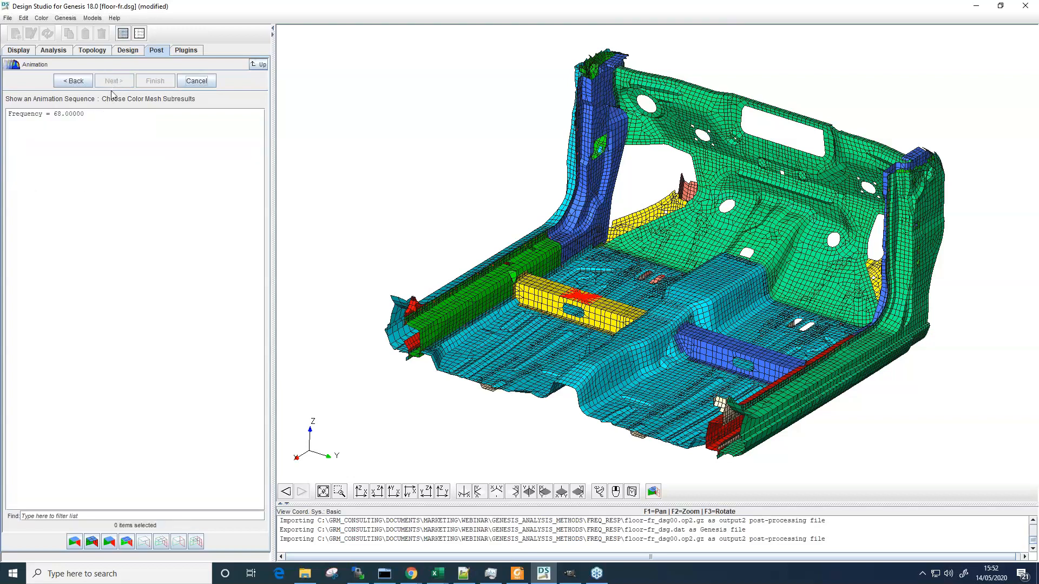
{"action": "left_click", "coordinate": [74, 115]}
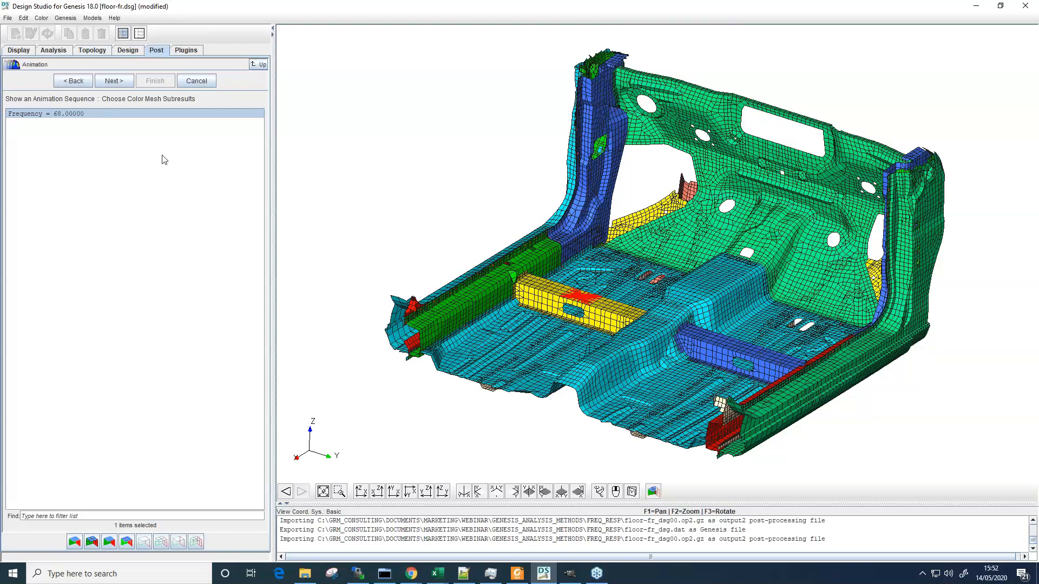
{"action": "left_click", "coordinate": [113, 82]}
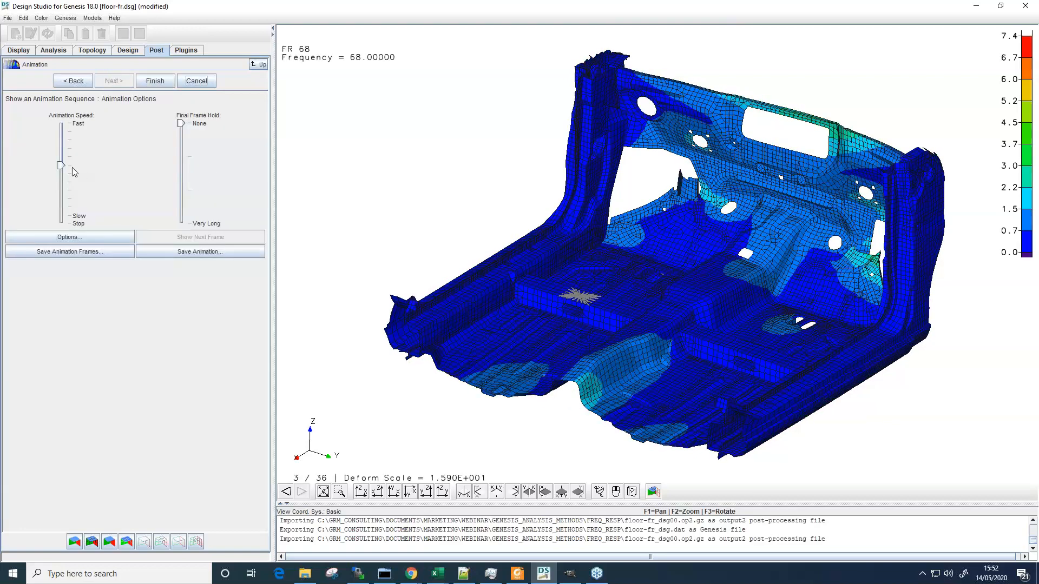
Speed up the 68 Hz animation, examine the floor's motion from several viewpoints, and finish the animation
{"action": "left_click_drag", "start_coordinate": [64, 161], "coordinate": [62, 140]}
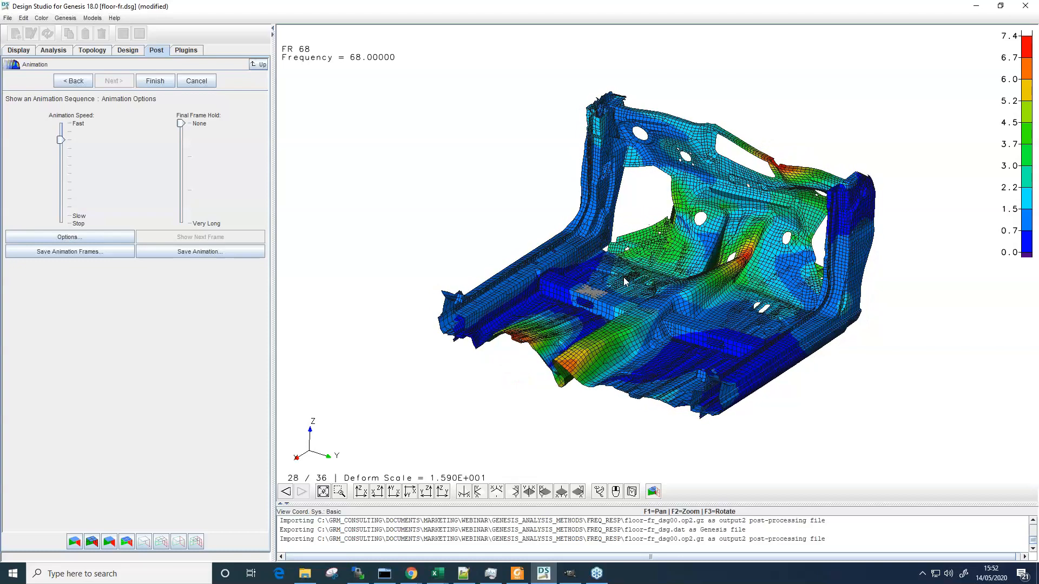
{"action": "left_click_drag", "start_coordinate": [731, 328], "coordinate": [671, 308]}
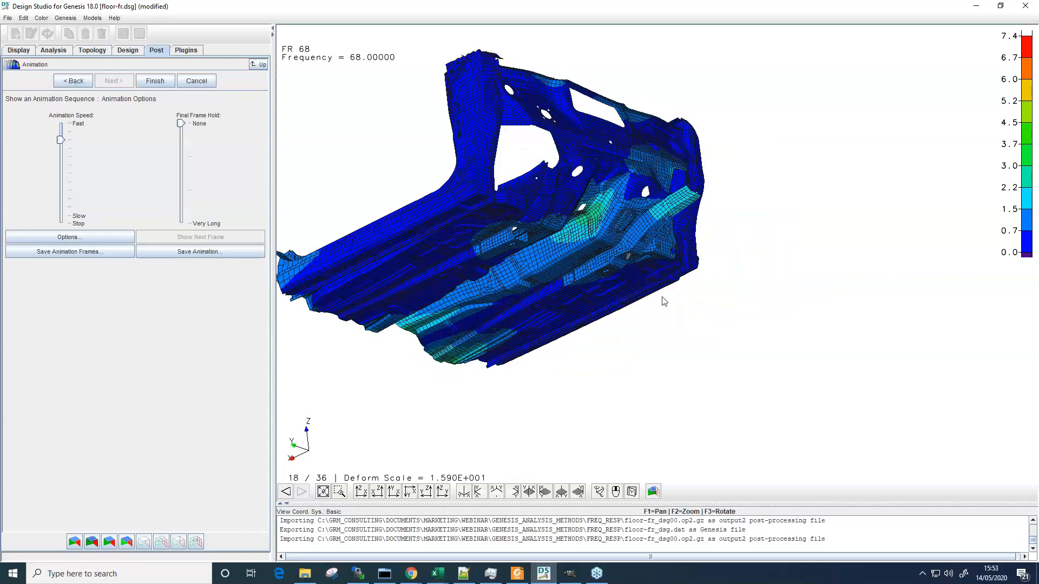
{"action": "left_click_drag", "start_coordinate": [556, 305], "coordinate": [604, 229]}
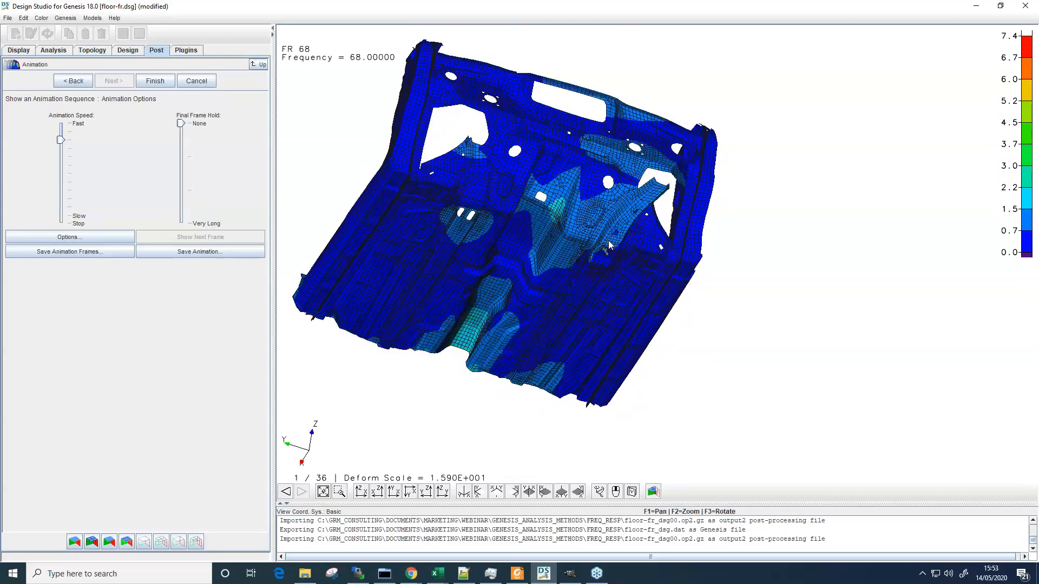
{"action": "middle_click_drag", "start_coordinate": [509, 219], "coordinate": [606, 266]}
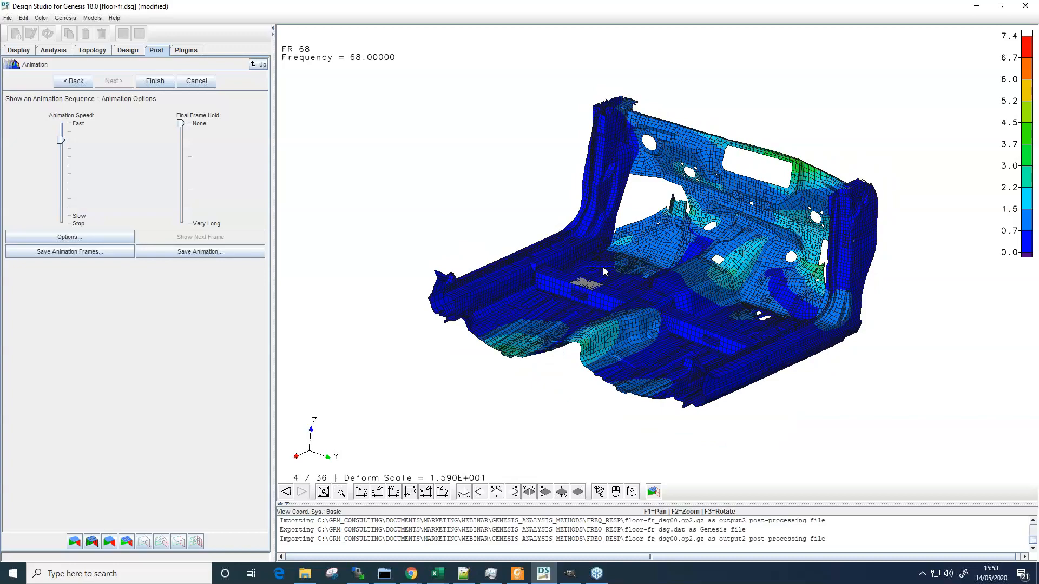
{"action": "left_click", "coordinate": [153, 79]}
{"action": "middle_click_drag", "start_coordinate": [678, 265], "coordinate": [645, 268]}
{"action": "scroll", "coordinate": [647, 271], "scroll_direction": "up", "scroll_amount": 3}
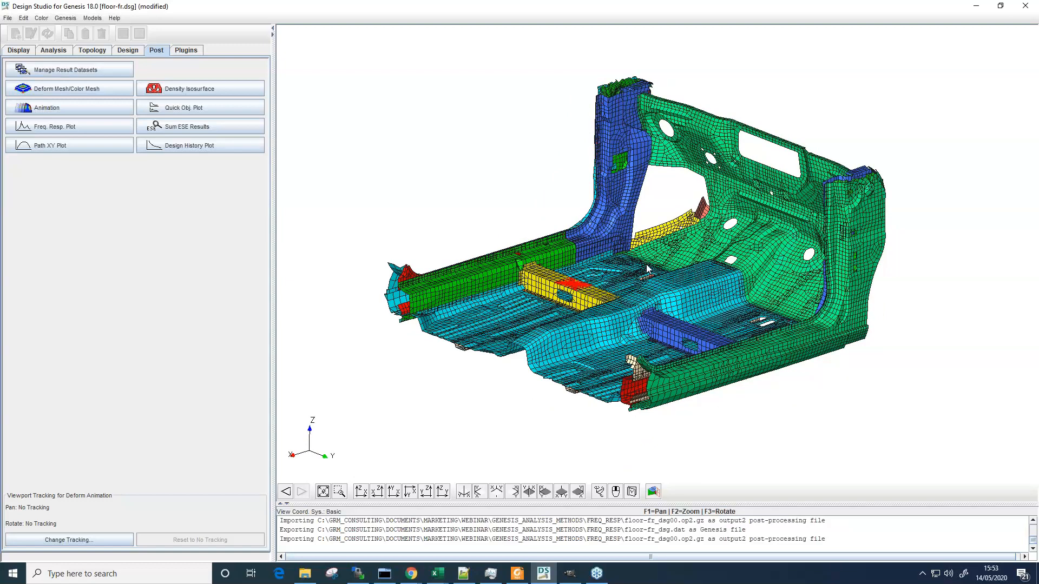
{"action": "middle_click_drag", "start_coordinate": [678, 277], "coordinate": [639, 277]}
{"action": "scroll", "coordinate": [631, 165], "scroll_direction": "up", "scroll_amount": 2}
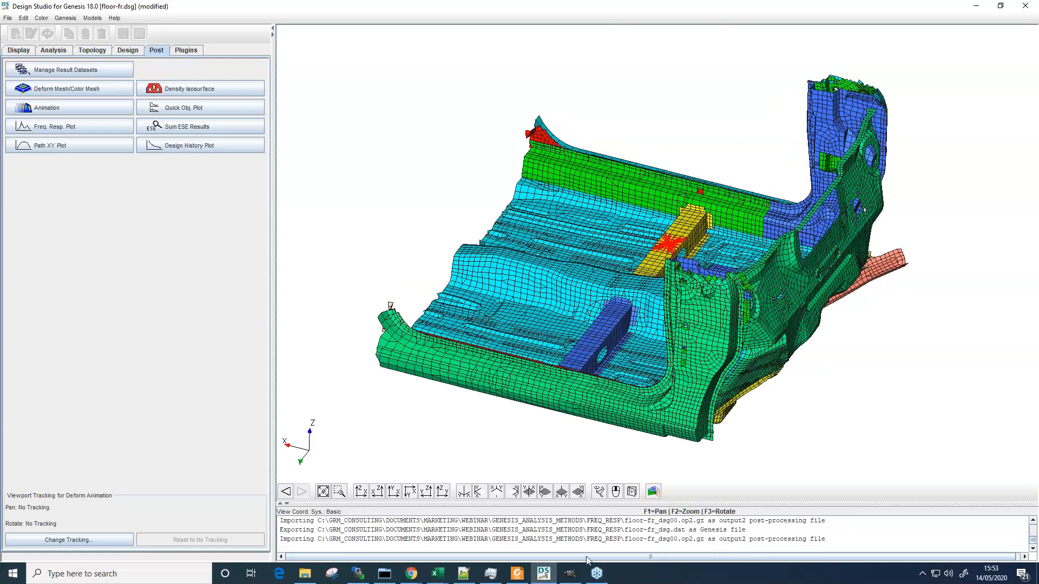
Switch to the GENESIS_Analysis presentation in Google Slides and advance to the Discussion of Loading Types slide
{"action": "mouse_move", "coordinate": [414, 578]}
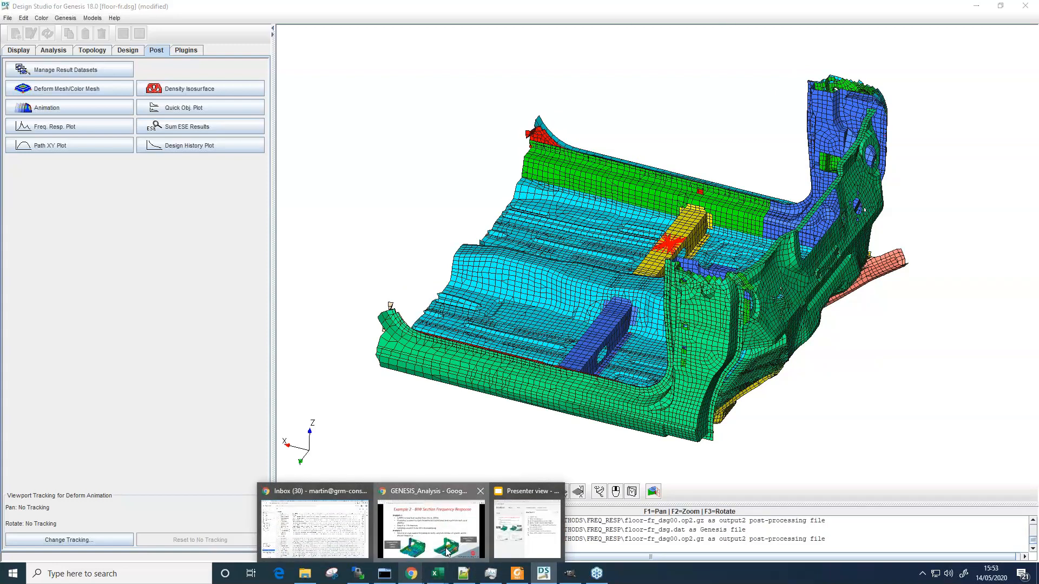
{"action": "left_click", "coordinate": [431, 527]}
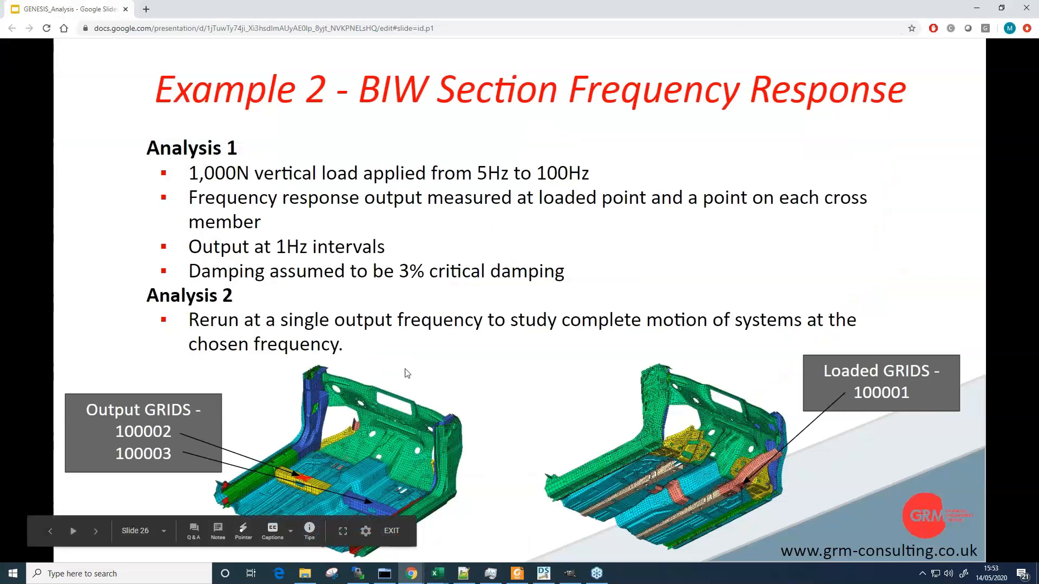
{"action": "key", "text": "Right"}
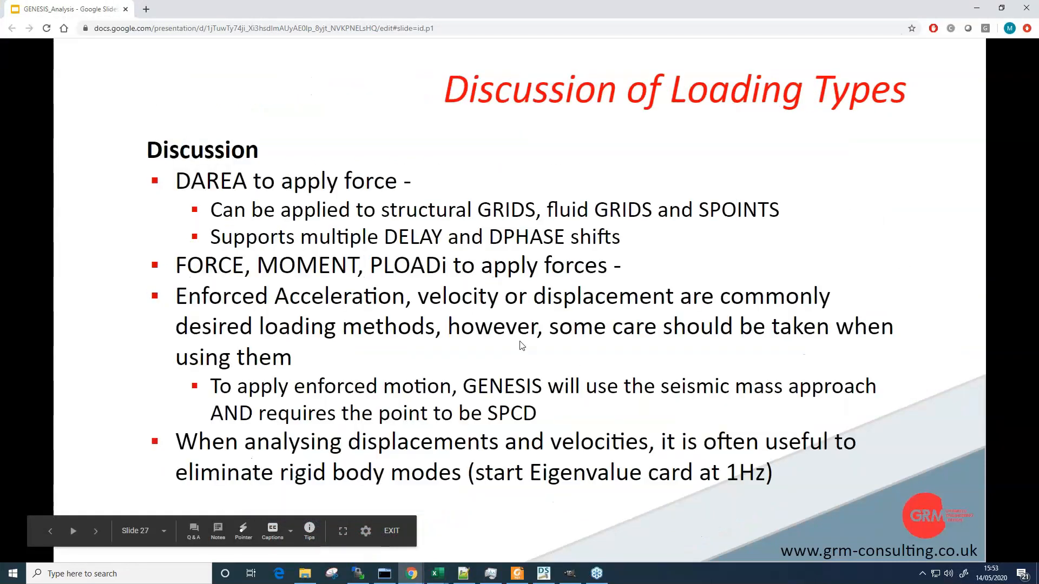